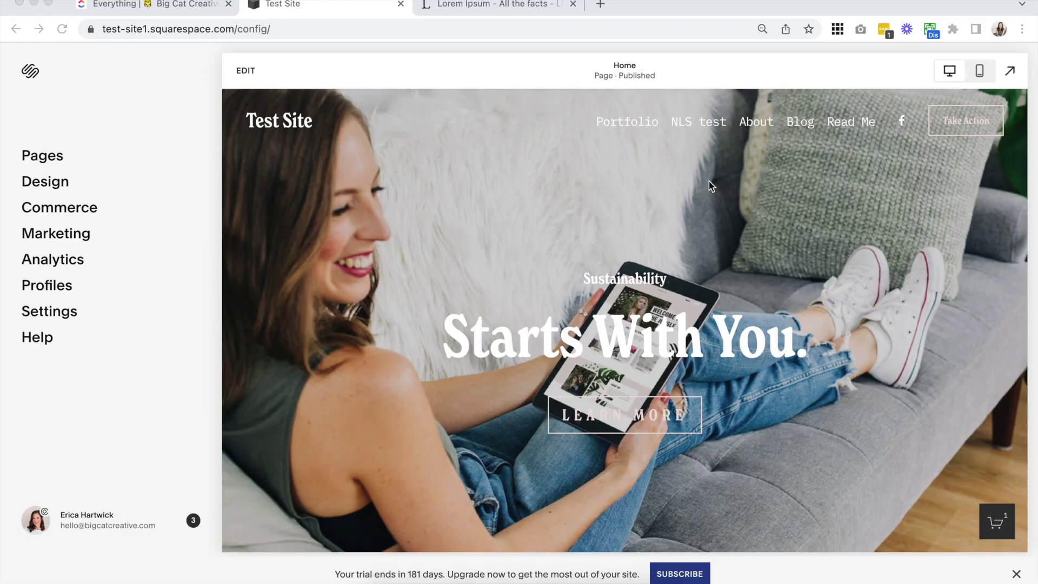
# Step: Open the Home page for editing
pyautogui.scroll(-10, 709, 181)
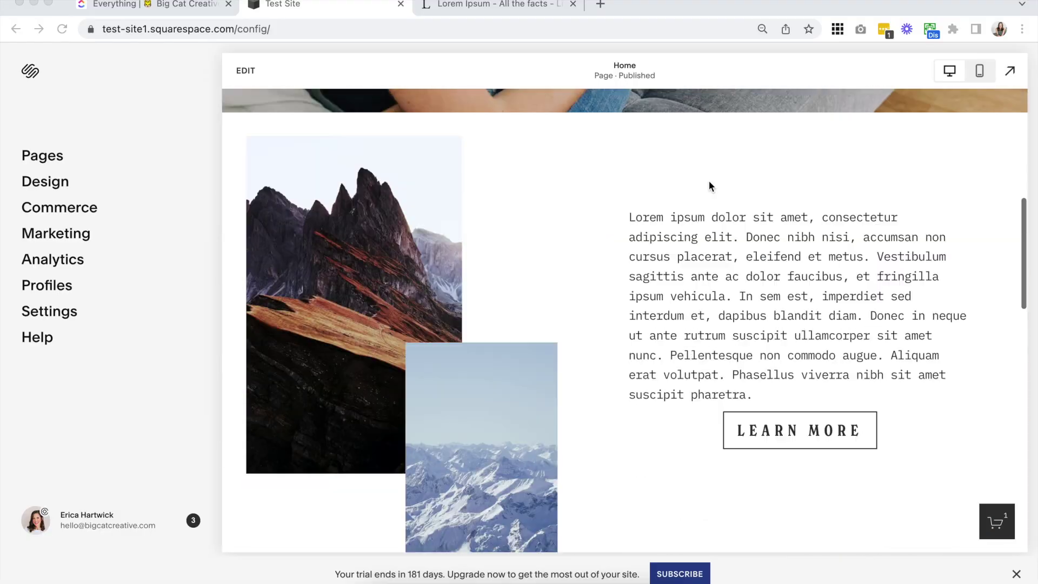
pyautogui.scroll(3, 709, 181)
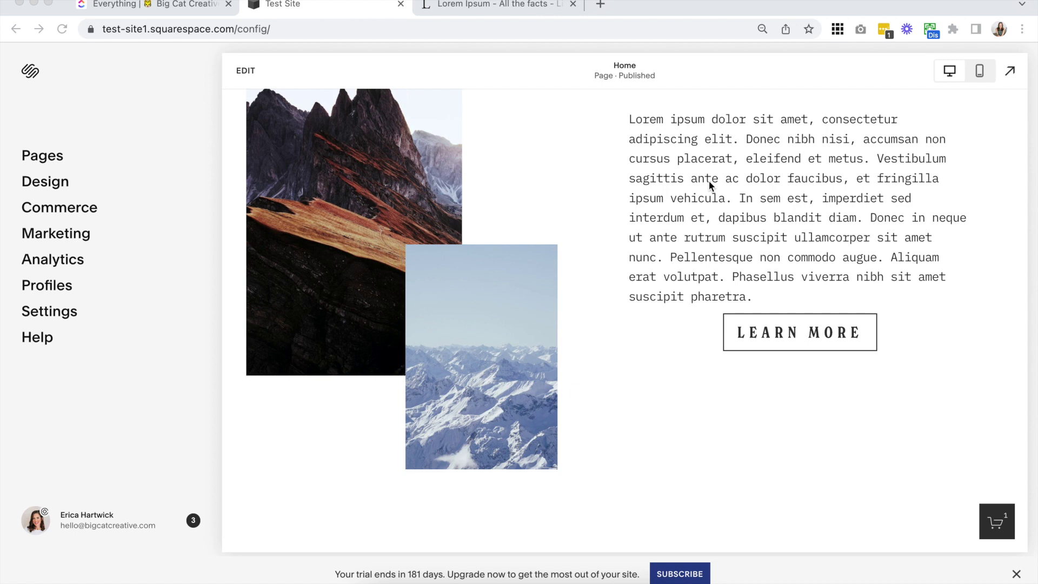
pyautogui.click(246, 72)
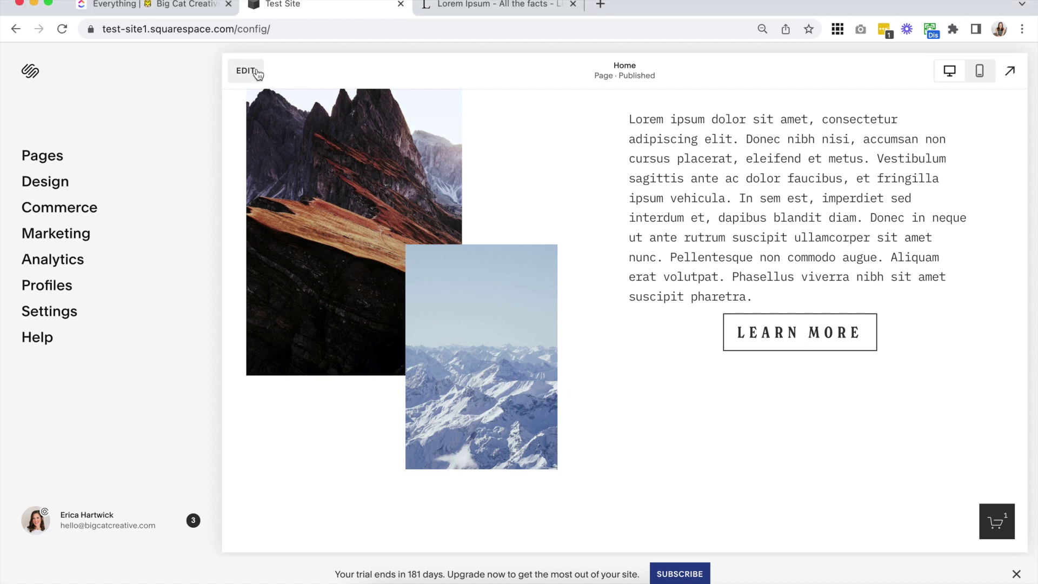
pyautogui.click(256, 73)
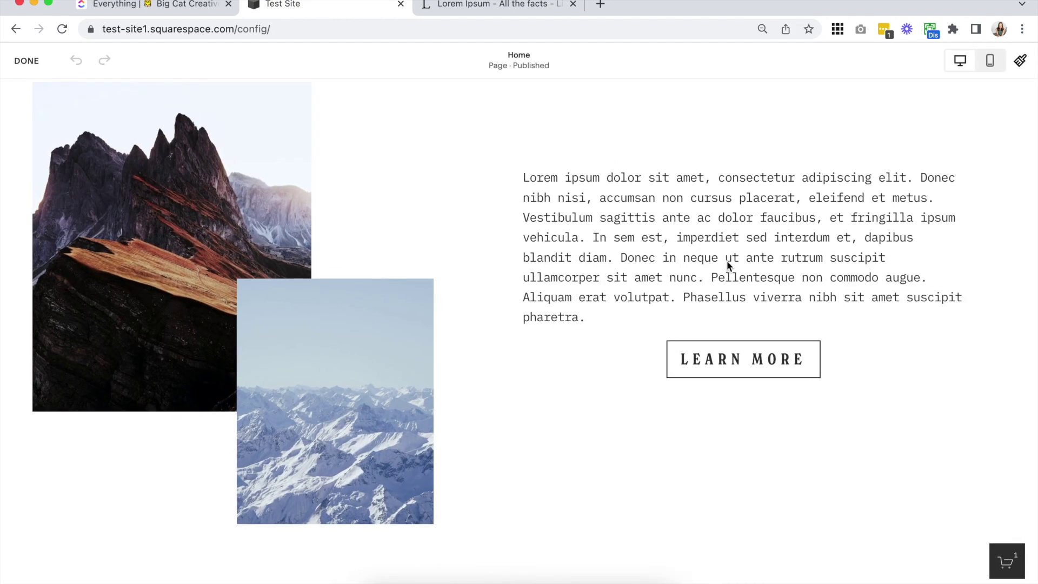
# Step: Show the layout grid of the section with the two mountain images, and switch the editor to the mobile layout
pyautogui.scroll(2, 589, 352)
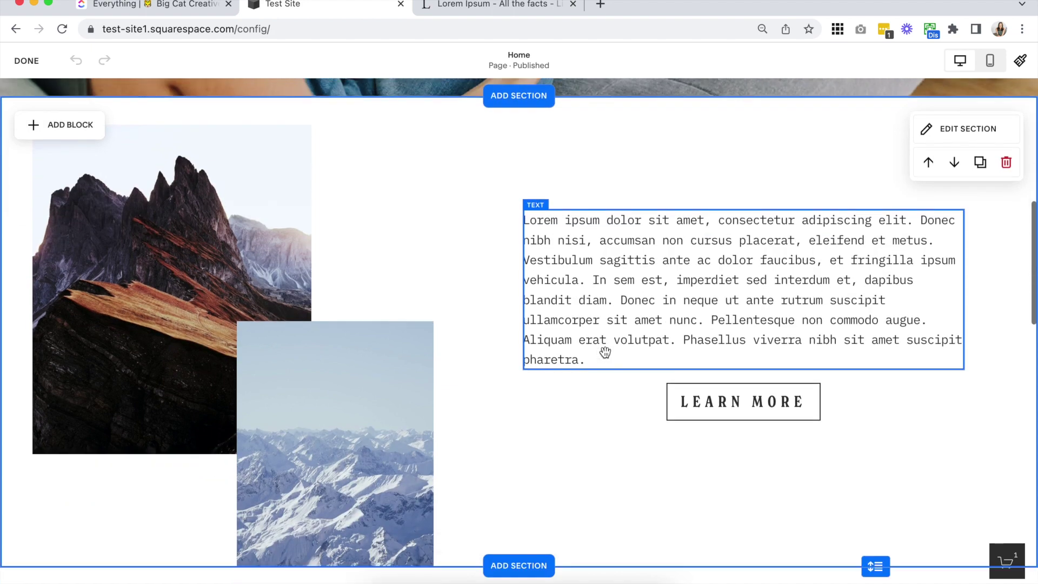
pyautogui.scroll(-2, 601, 354)
pyautogui.scroll(1, 527, 415)
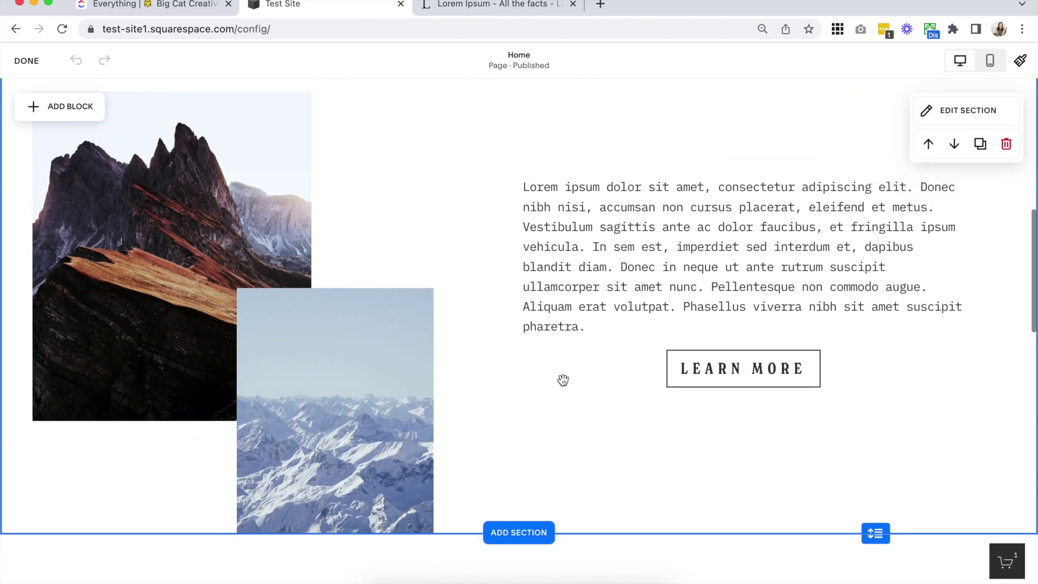
pyautogui.click(610, 152)
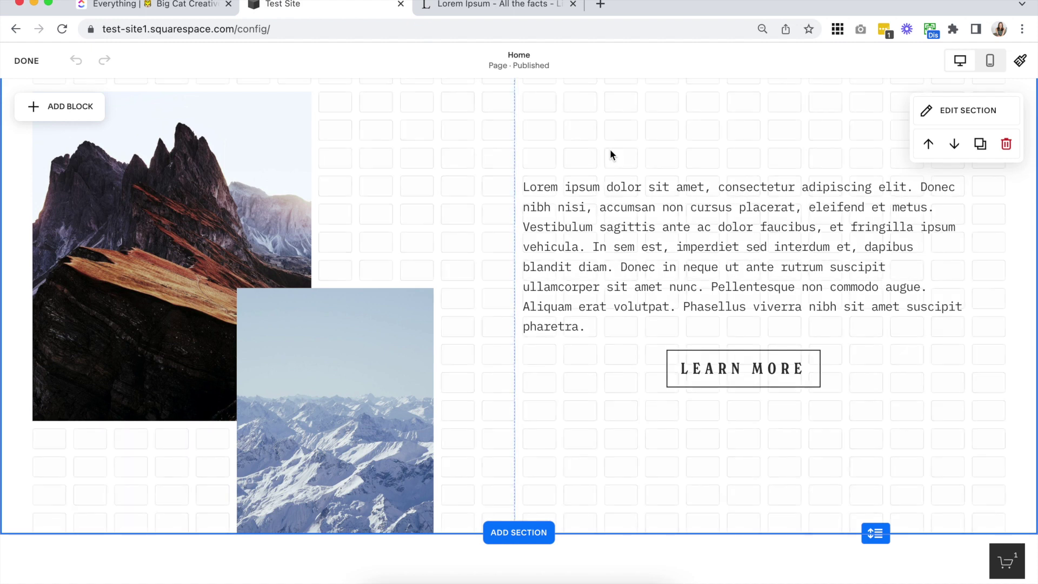
pyautogui.scroll(1, 610, 148)
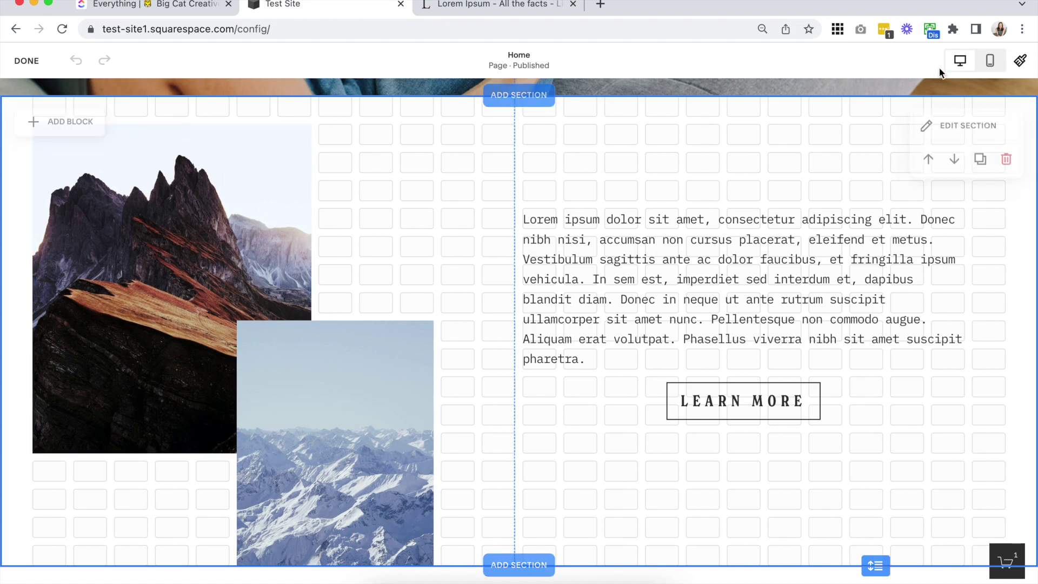
pyautogui.click(989, 62)
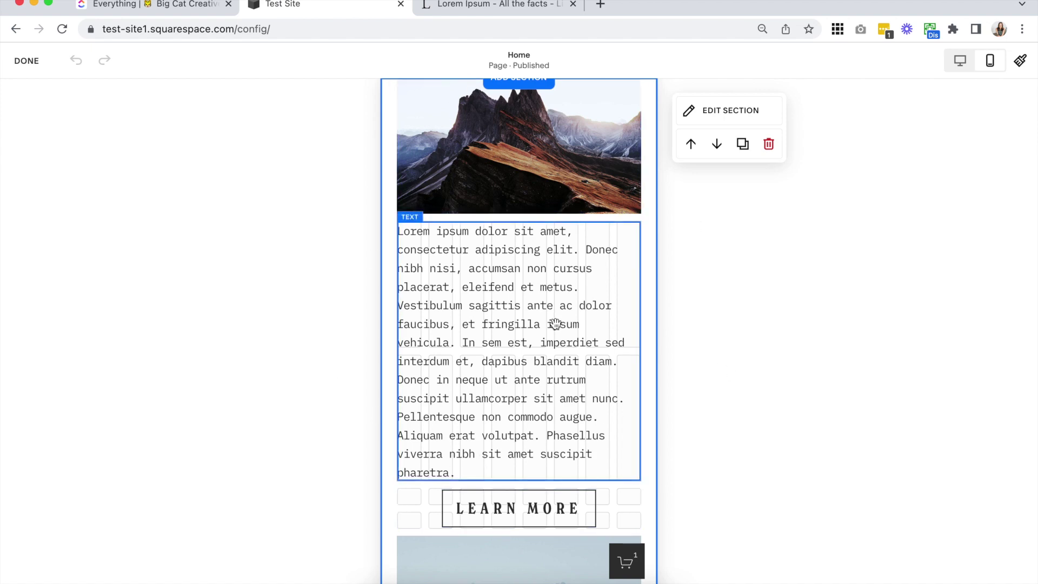
# Step: Examine how the two images, the text and the LEARN MORE button are stacked in the section's mobile layout
pyautogui.scroll(2, 556, 325)
pyautogui.scroll(1, 556, 324)
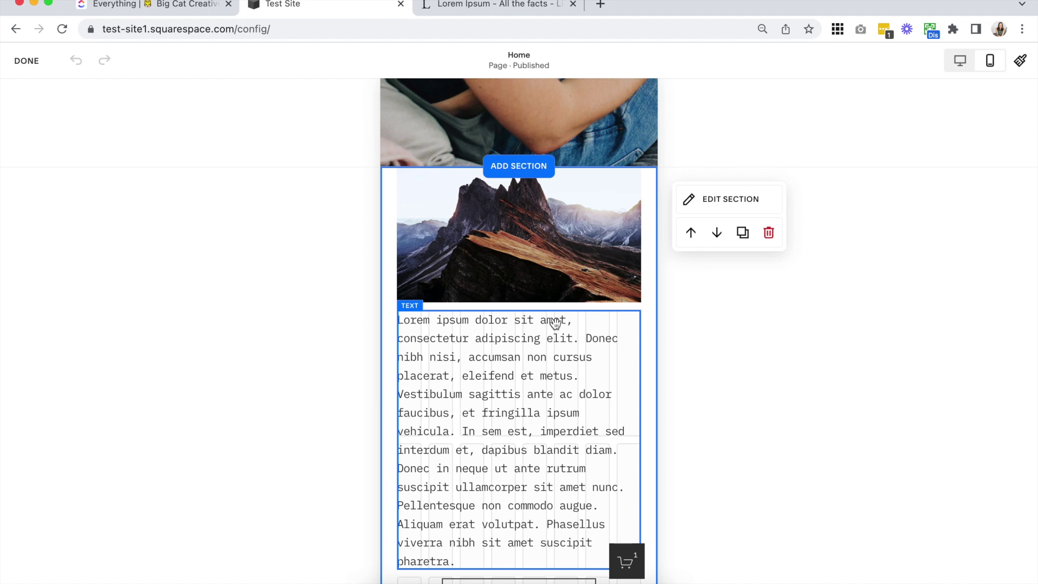
pyautogui.scroll(-5, 556, 324)
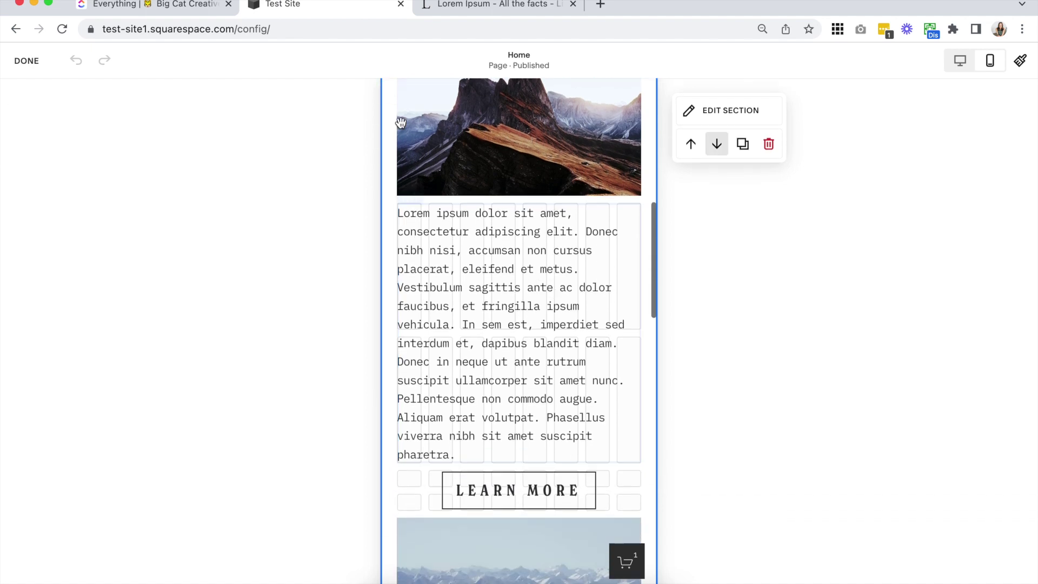
pyautogui.scroll(5, 604, 330)
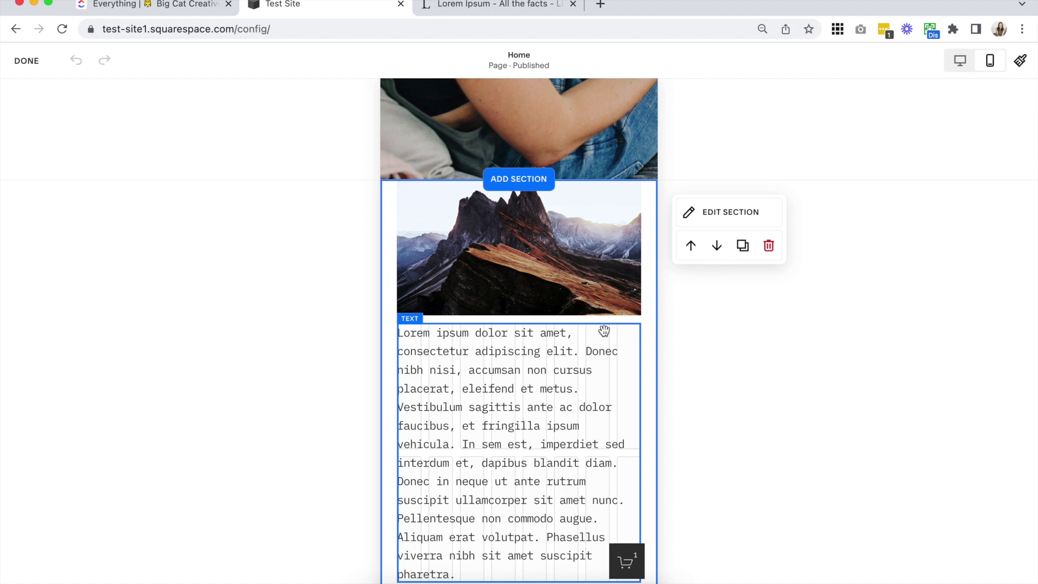
pyautogui.scroll(-3, 604, 330)
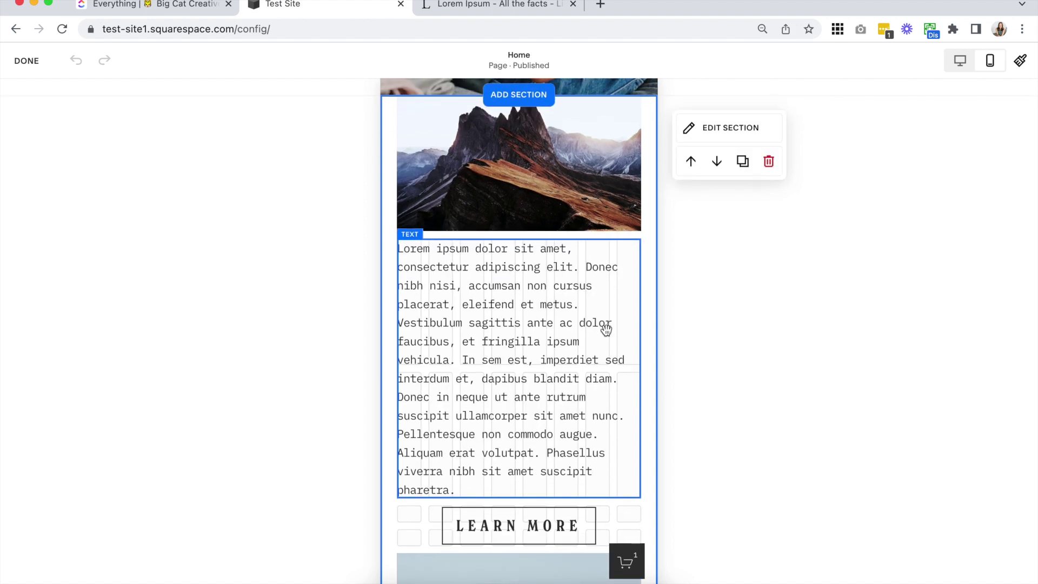
pyautogui.scroll(-5, 604, 331)
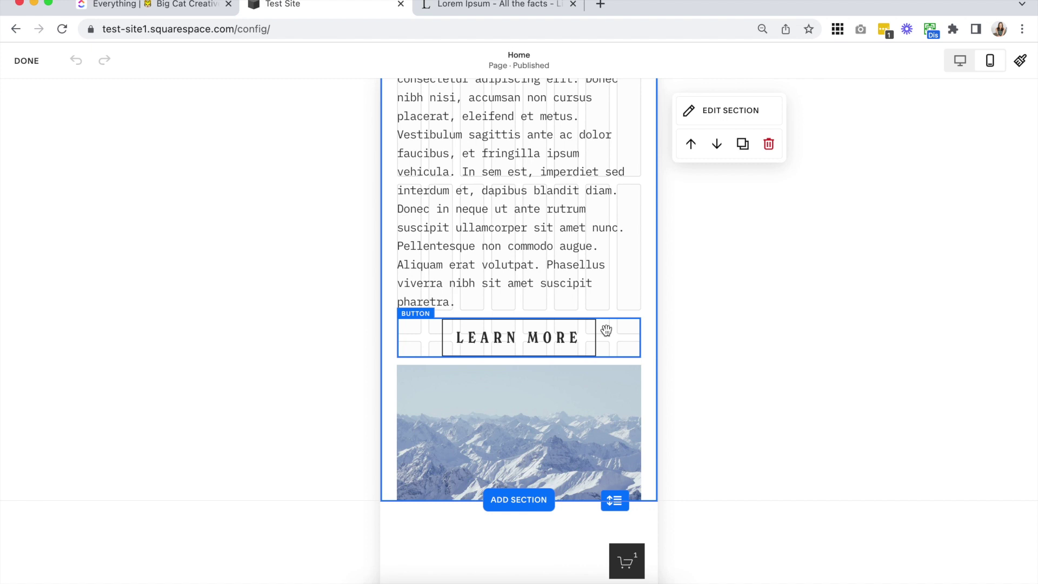
pyautogui.scroll(8, 606, 330)
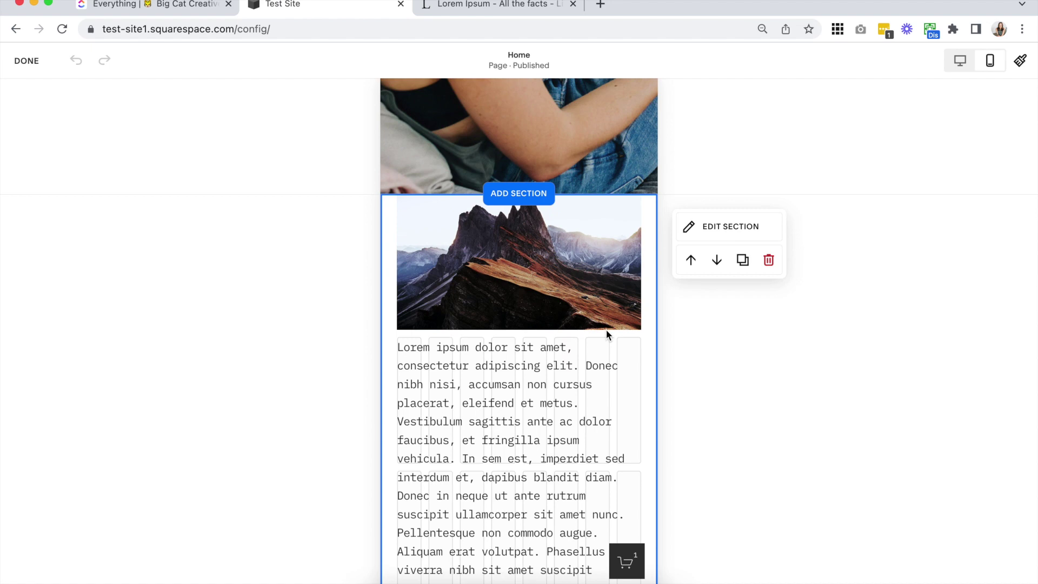
pyautogui.scroll(-2, 606, 331)
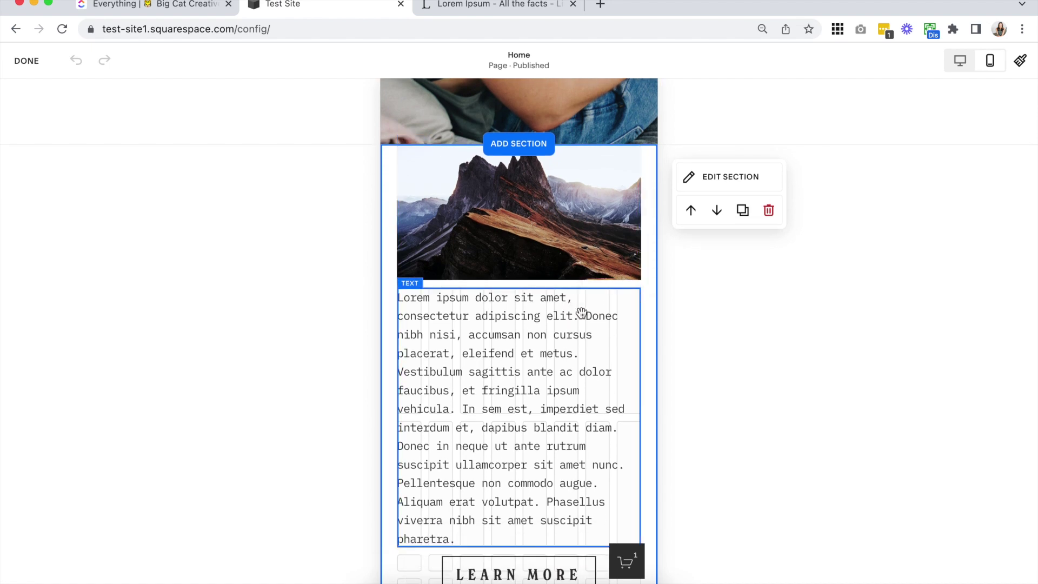
pyautogui.scroll(-5, 613, 399)
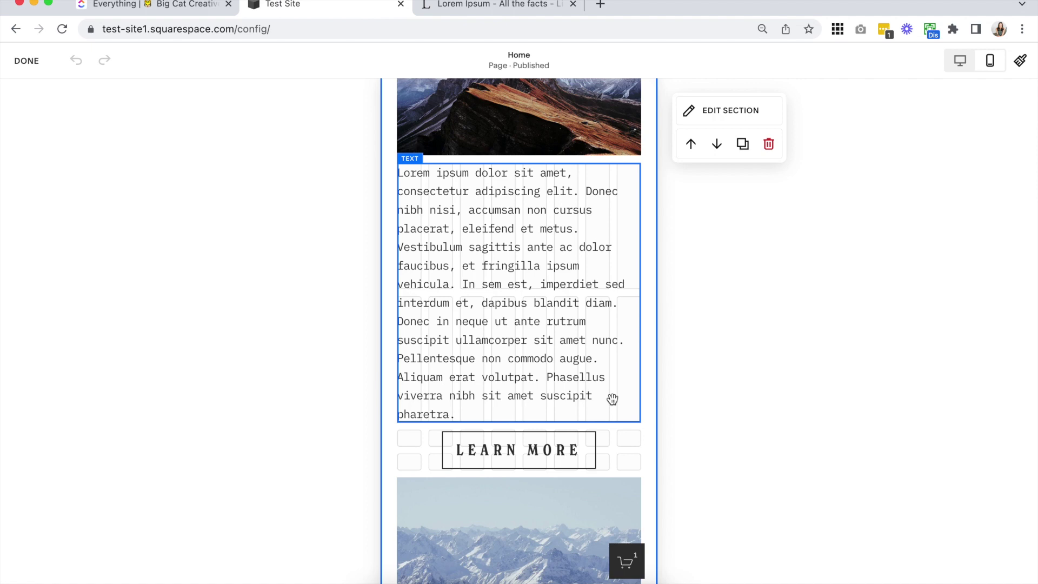
pyautogui.scroll(3, 612, 399)
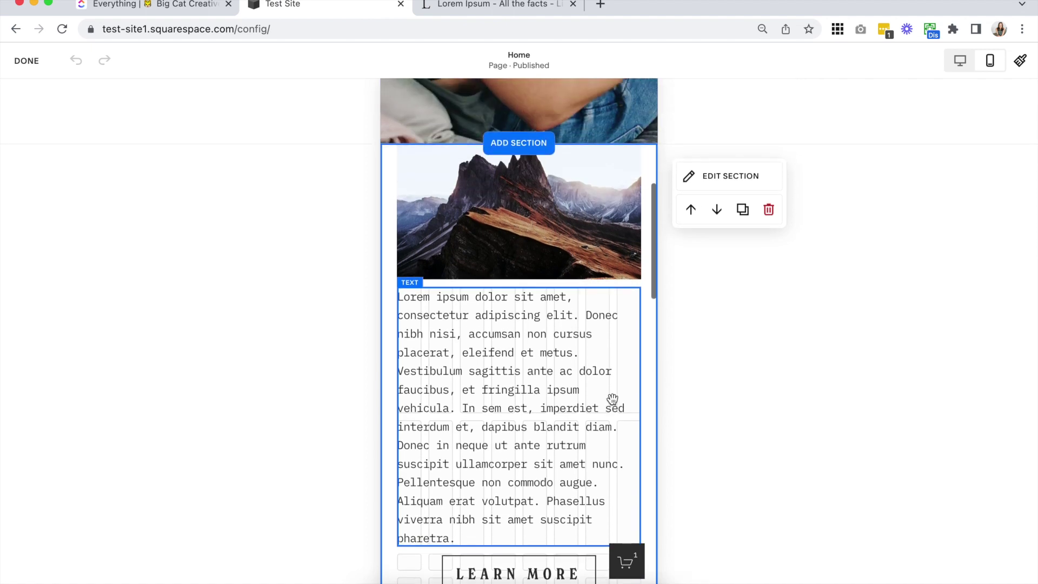
pyautogui.scroll(-4, 595, 241)
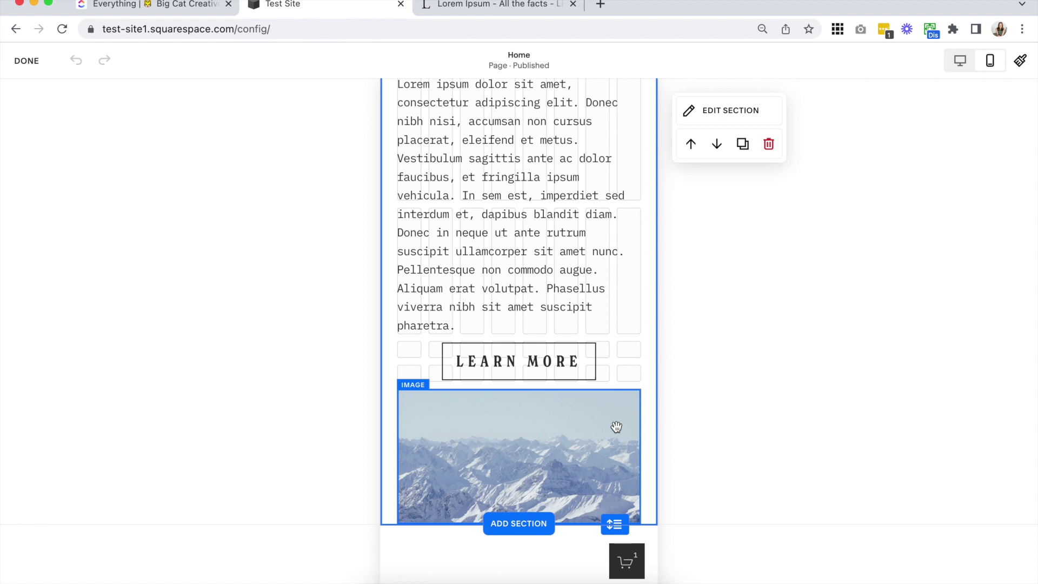
pyautogui.scroll(3, 616, 427)
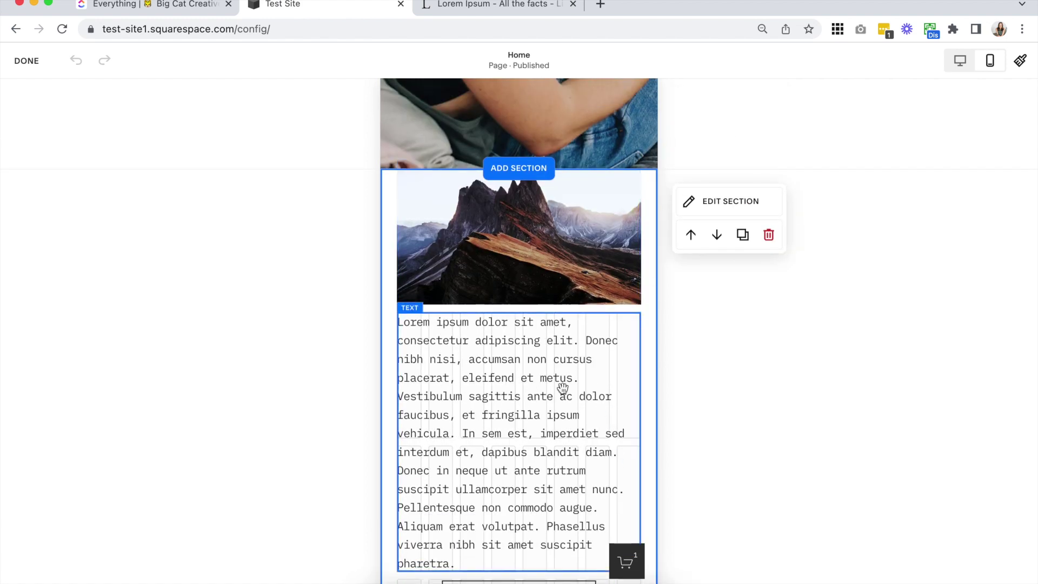
pyautogui.scroll(-1, 562, 388)
# Step: Return to the desktop layout and inspect the dark mountain image and the LEARN MORE button blocks for comparison
pyautogui.click(960, 60)
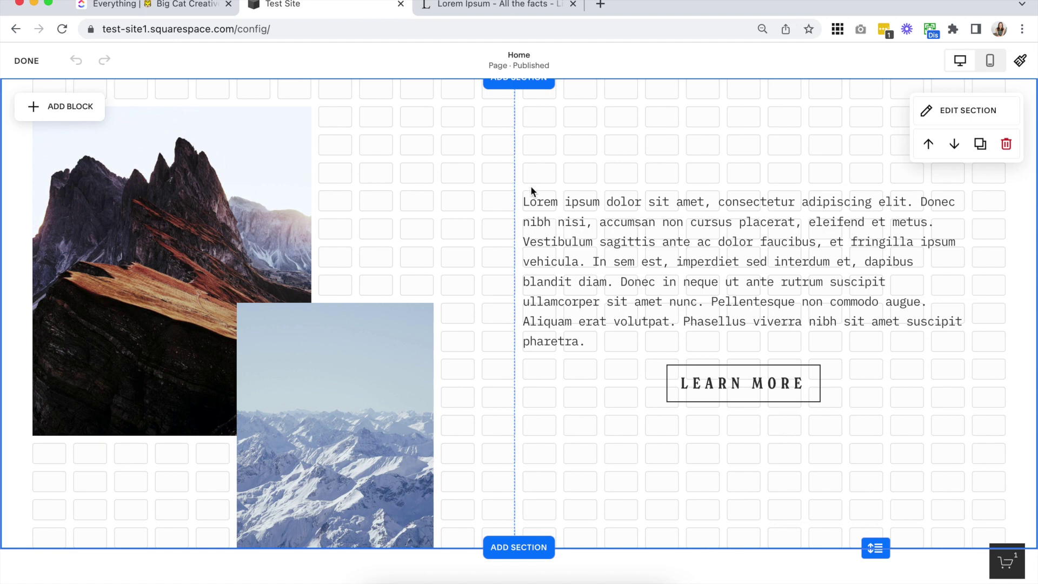
pyautogui.click(208, 170)
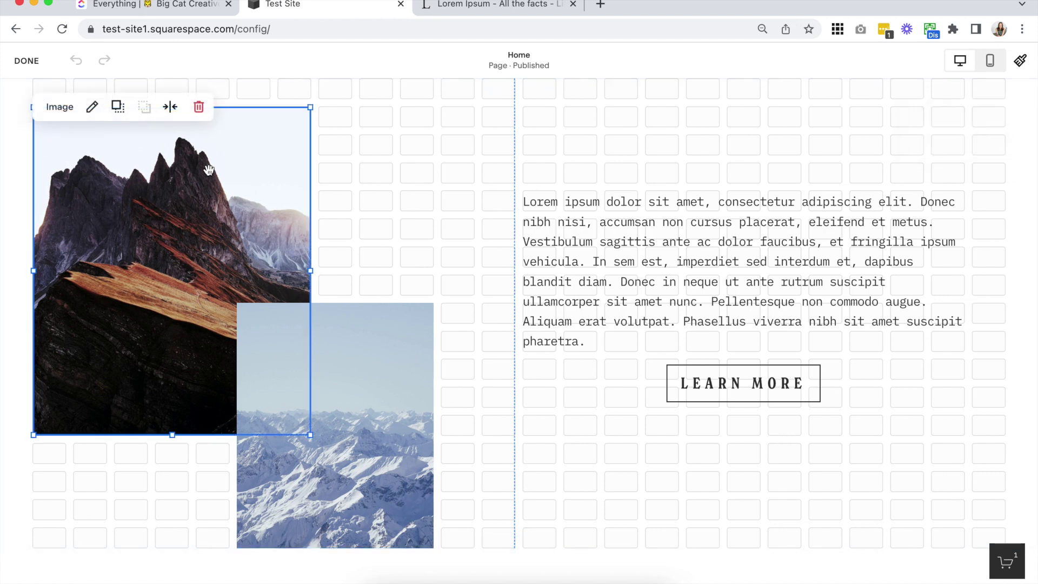
pyautogui.press('Escape')
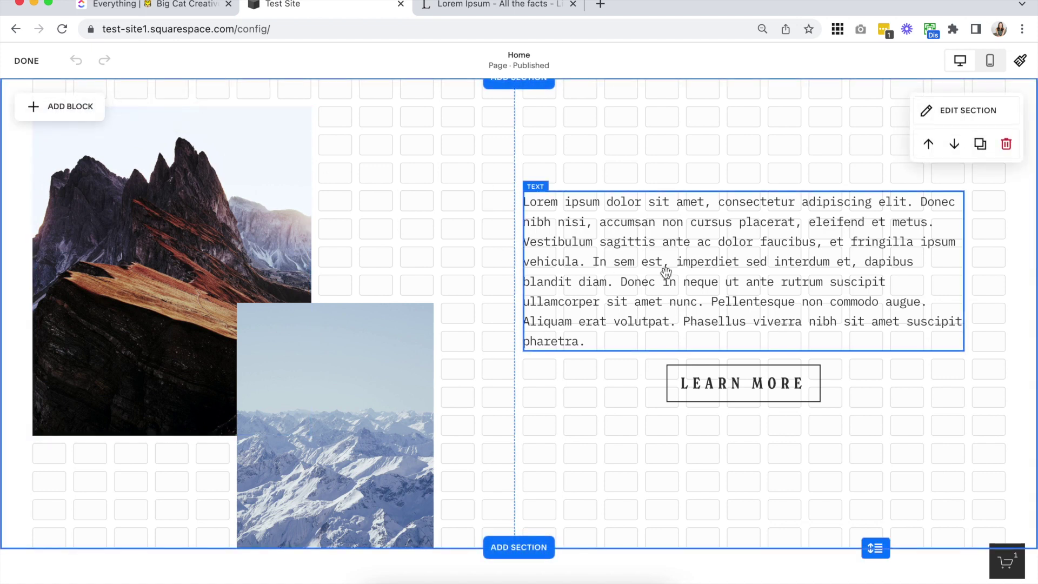
pyautogui.click(639, 387)
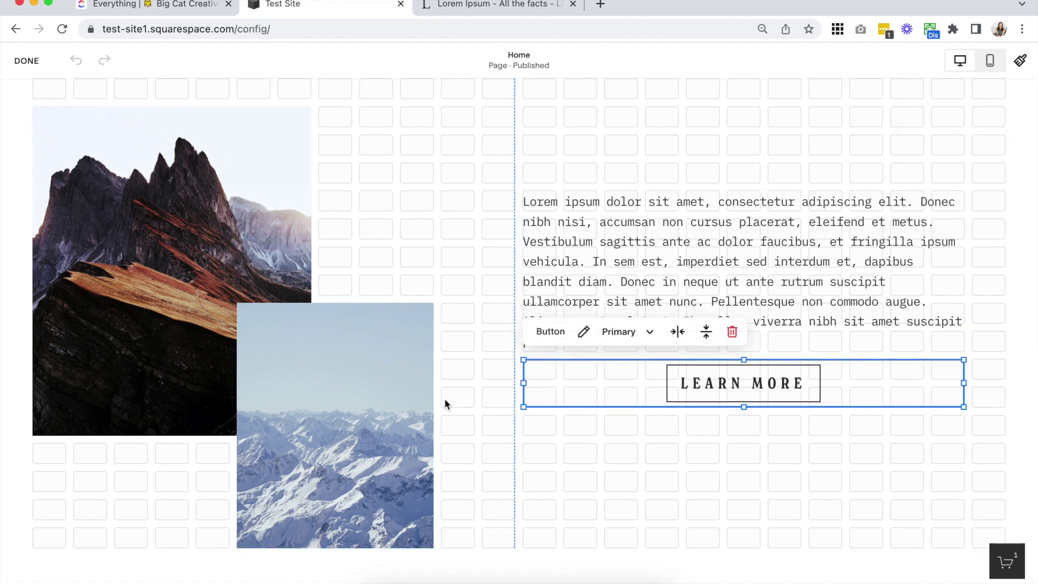
pyautogui.press('Escape')
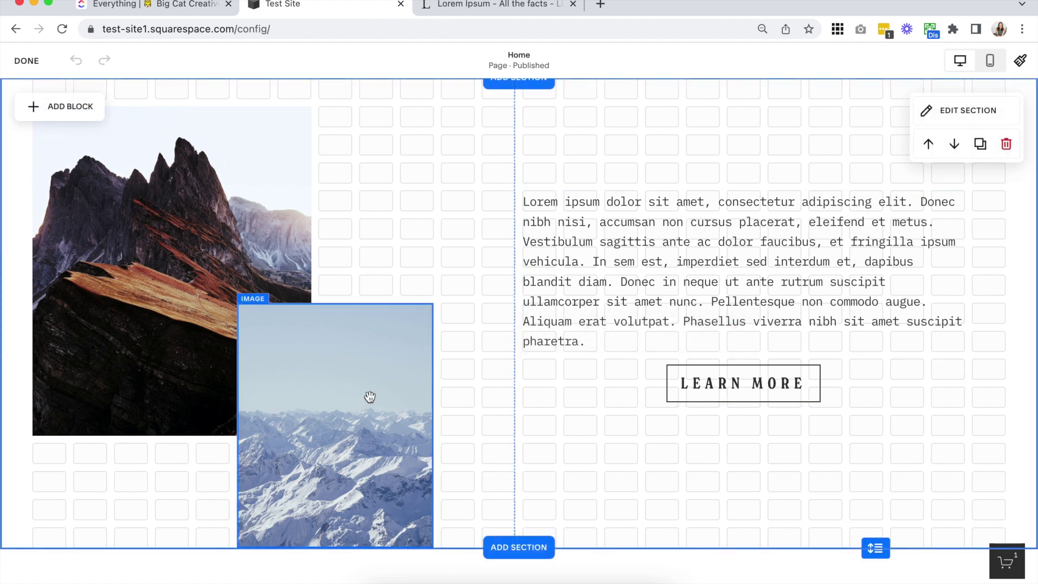
# Step: Switch back to the mobile layout and compare its block order with the overlapping desktop arrangement
pyautogui.click(990, 61)
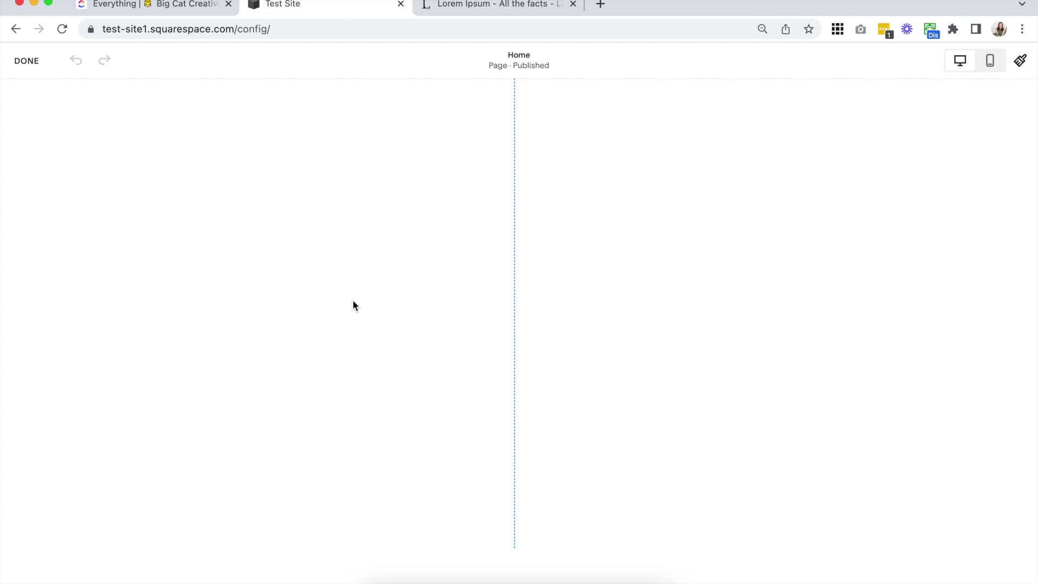
pyautogui.scroll(-1, 540, 278)
pyautogui.scroll(3, 417, 280)
pyautogui.click(515, 236)
pyautogui.scroll(-5, 539, 366)
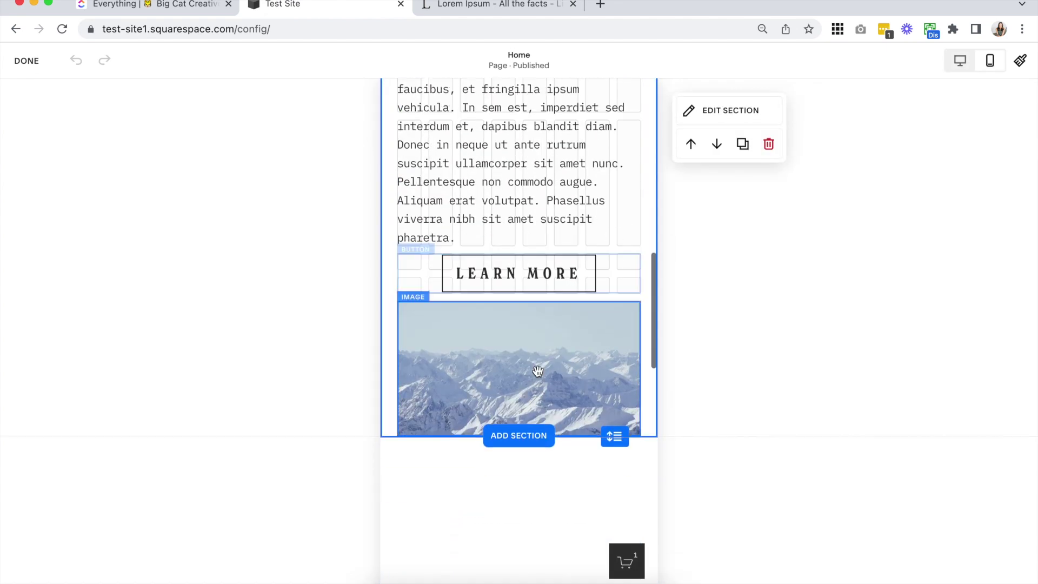
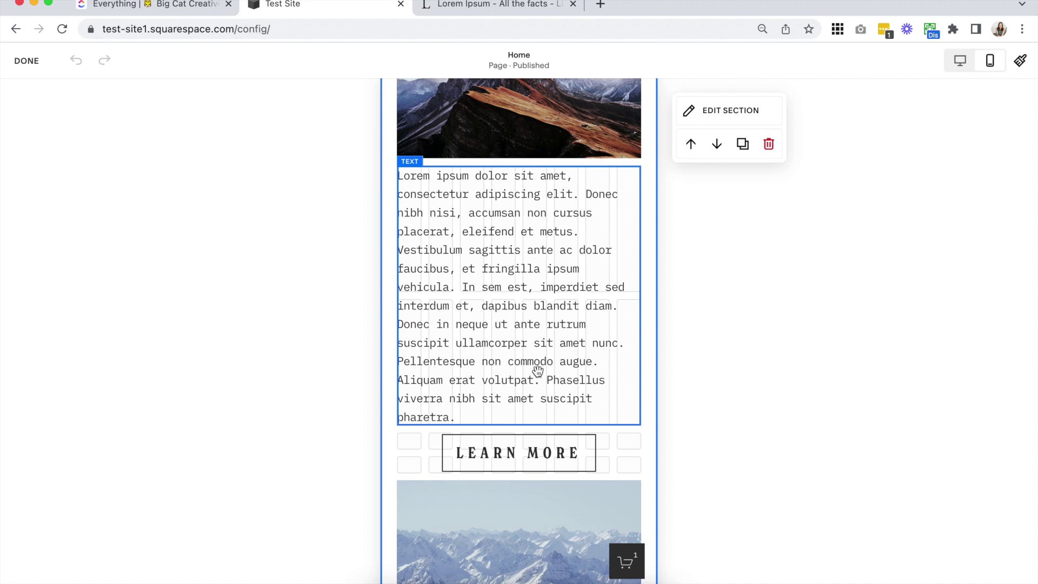
pyautogui.scroll(2, 537, 370)
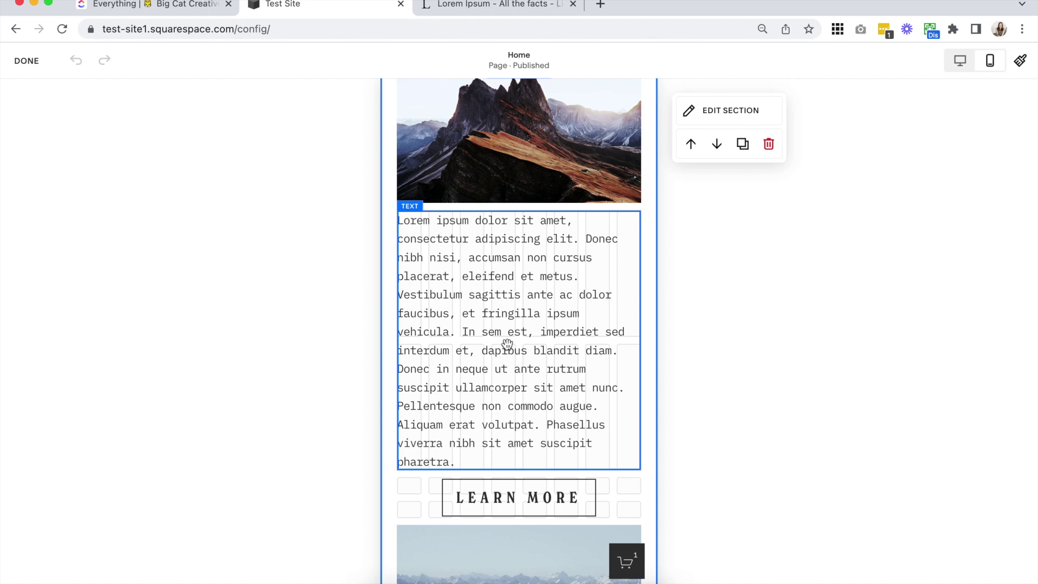
pyautogui.scroll(3, 507, 344)
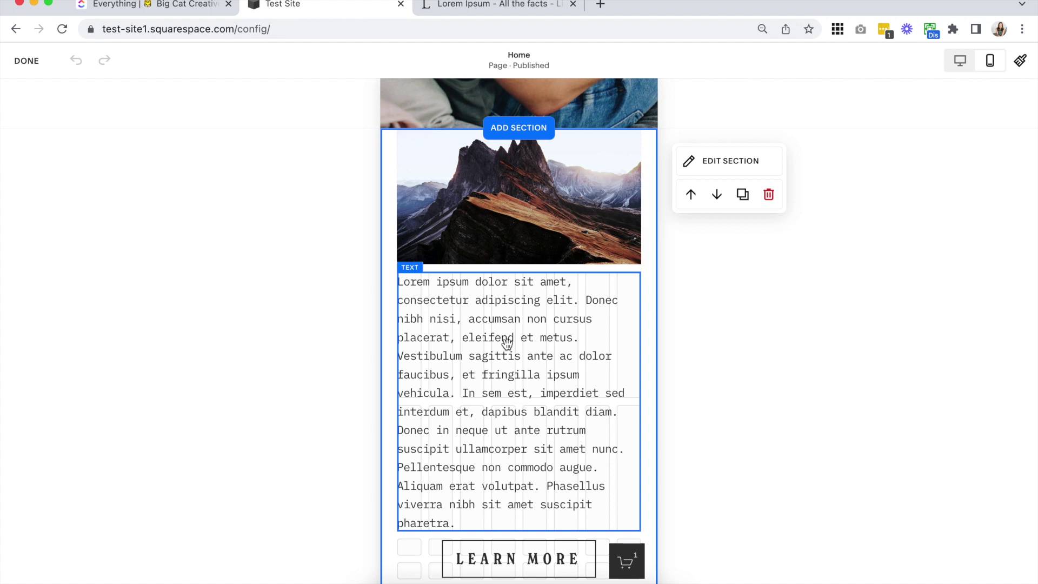
pyautogui.scroll(-2, 507, 344)
pyautogui.scroll(3, 563, 197)
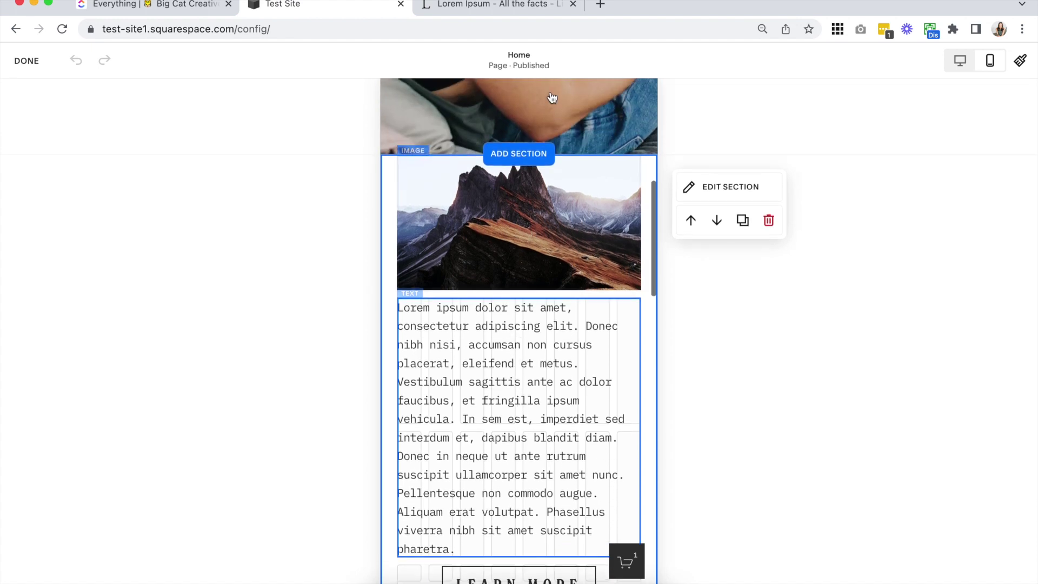
pyautogui.scroll(-5, 564, 198)
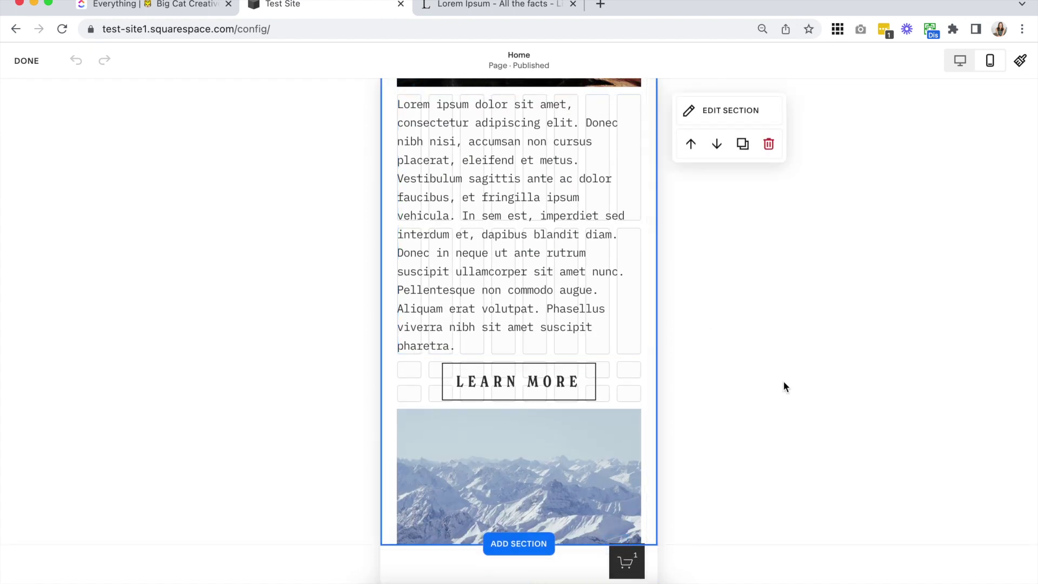
pyautogui.scroll(3, 541, 336)
pyautogui.scroll(-1, 540, 336)
pyautogui.scroll(3, 543, 336)
# Step: Reshape the dark mountain image in the mobile layout, extending its lower edge downward
pyautogui.click(569, 217)
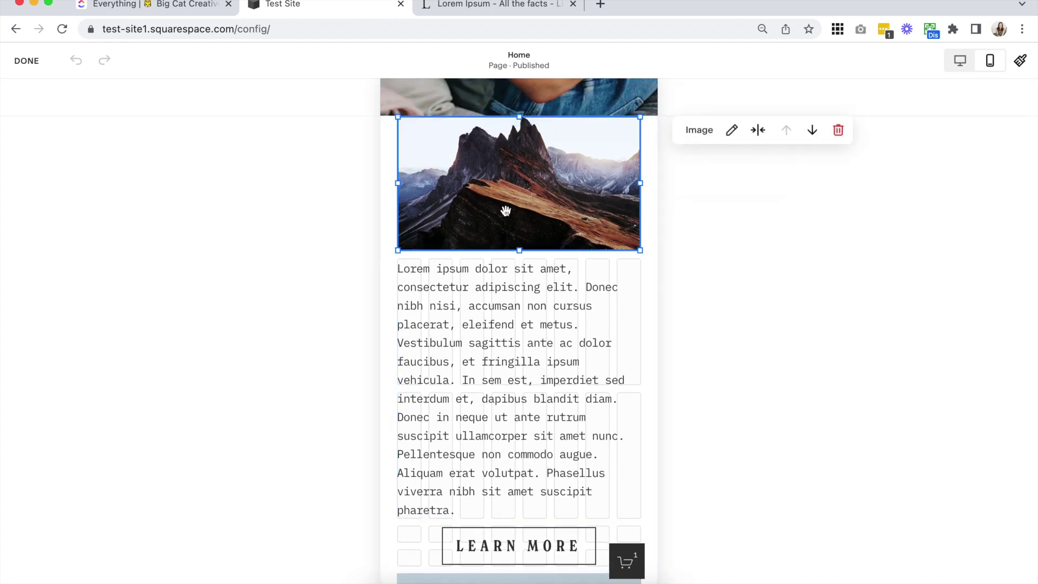
pyautogui.moveTo(488, 189); pyautogui.dragTo(549, 184)
pyautogui.moveTo(473, 249); pyautogui.dragTo(473, 298)
# Step: Move the snowy mountain image up over the dark mountain image and narrow it from its left edge
pyautogui.scroll(-3, 593, 335)
pyautogui.moveTo(541, 536); pyautogui.dragTo(548, 165)
pyautogui.moveTo(398, 232); pyautogui.dragTo(494, 231)
# Step: Move the LEARN MORE button further down and place the text block between the overlapping images and the button
pyautogui.scroll(1, 572, 303)
pyautogui.scroll(-3, 573, 304)
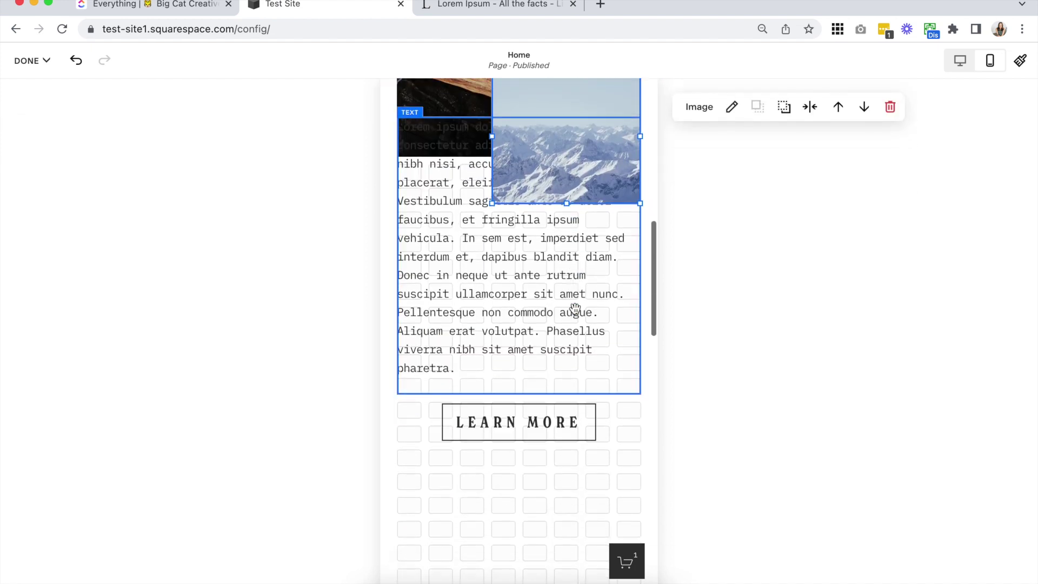
pyautogui.scroll(-2, 575, 309)
pyautogui.moveTo(526, 360); pyautogui.dragTo(532, 479)
pyautogui.moveTo(551, 179); pyautogui.dragTo(552, 270)
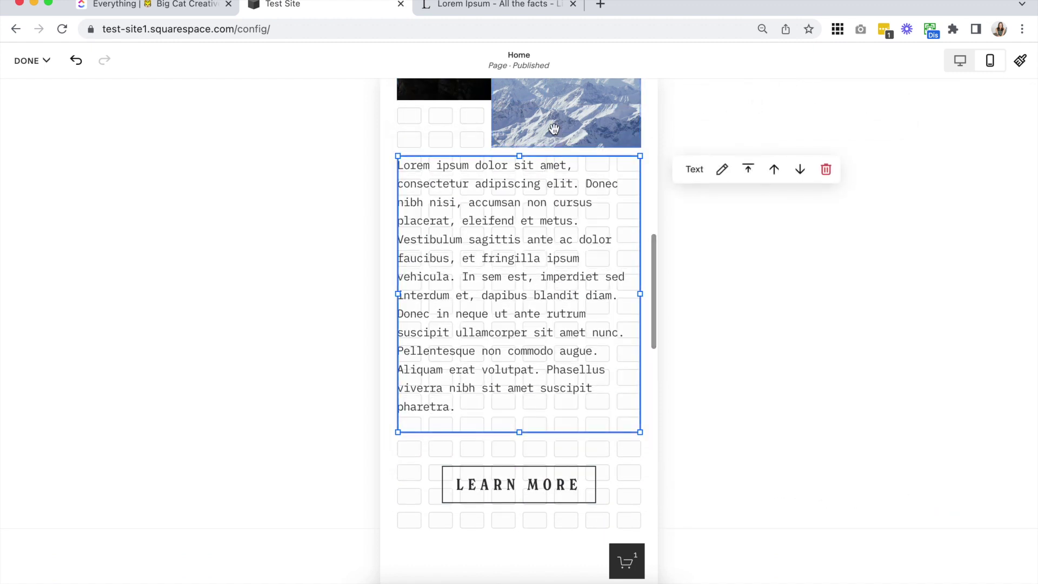
# Step: Move the LEARN MORE button up one grid row, closer beneath the text block in the mobile layout
pyautogui.moveTo(538, 484); pyautogui.dragTo(535, 461)
pyautogui.scroll(8, 549, 445)
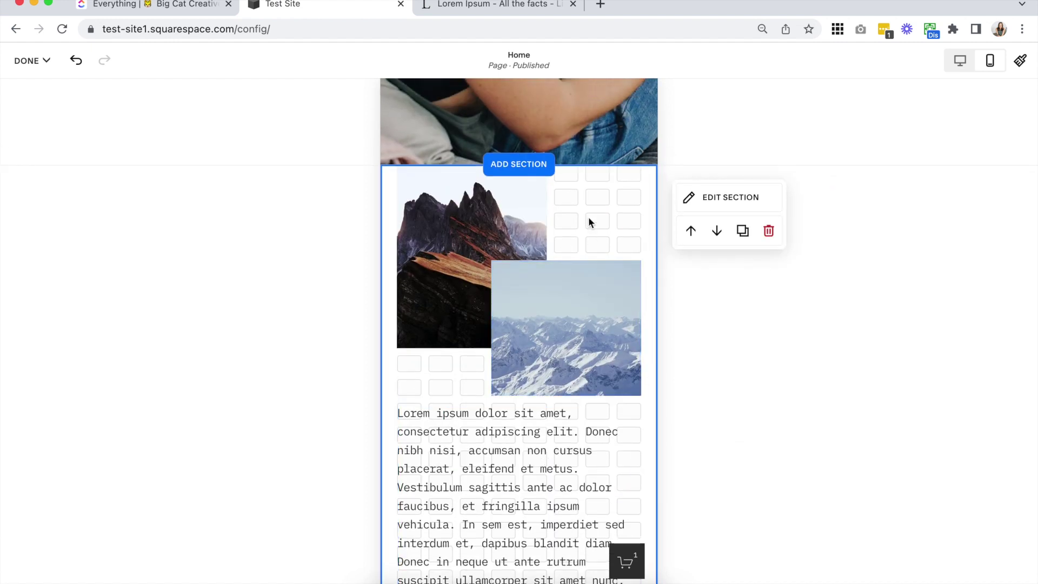
pyautogui.scroll(-4, 588, 216)
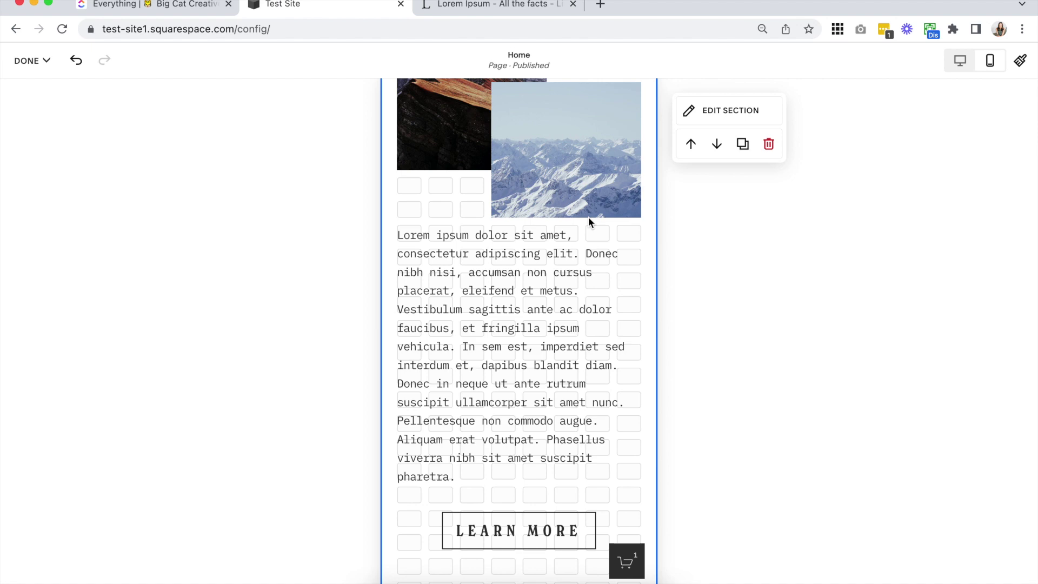
pyautogui.scroll(2, 588, 218)
pyautogui.scroll(1, 588, 217)
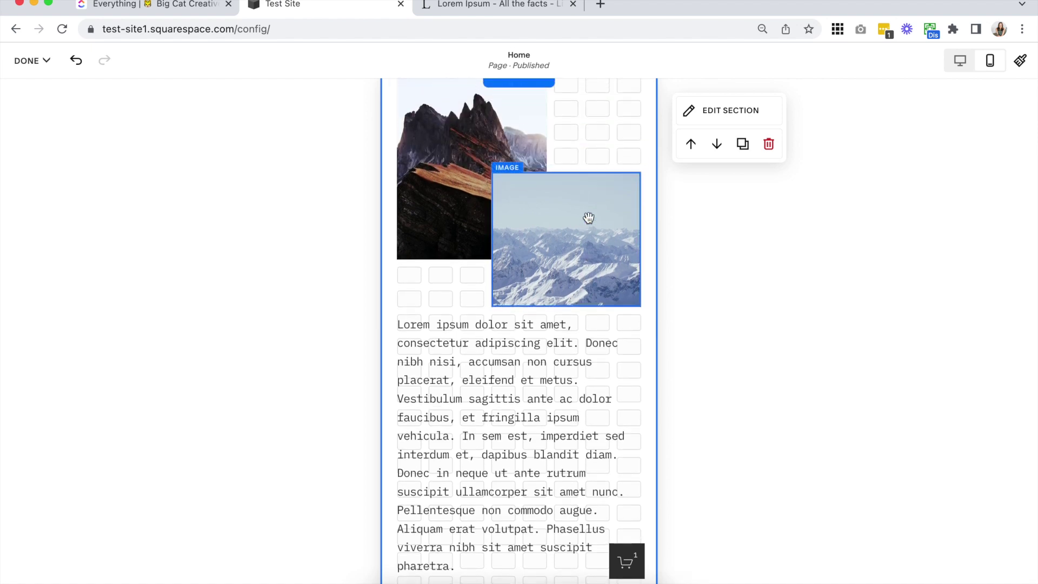
# Step: Compare the section's desktop arrangement with its mobile layout, checking the overlapping images, the text and the button
pyautogui.click(962, 62)
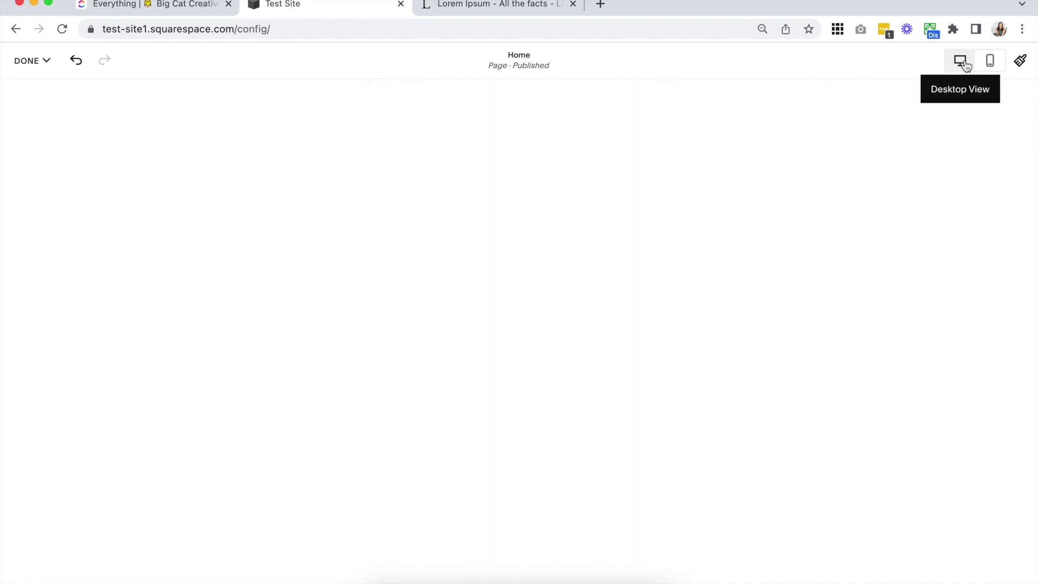
pyautogui.scroll(1, 515, 355)
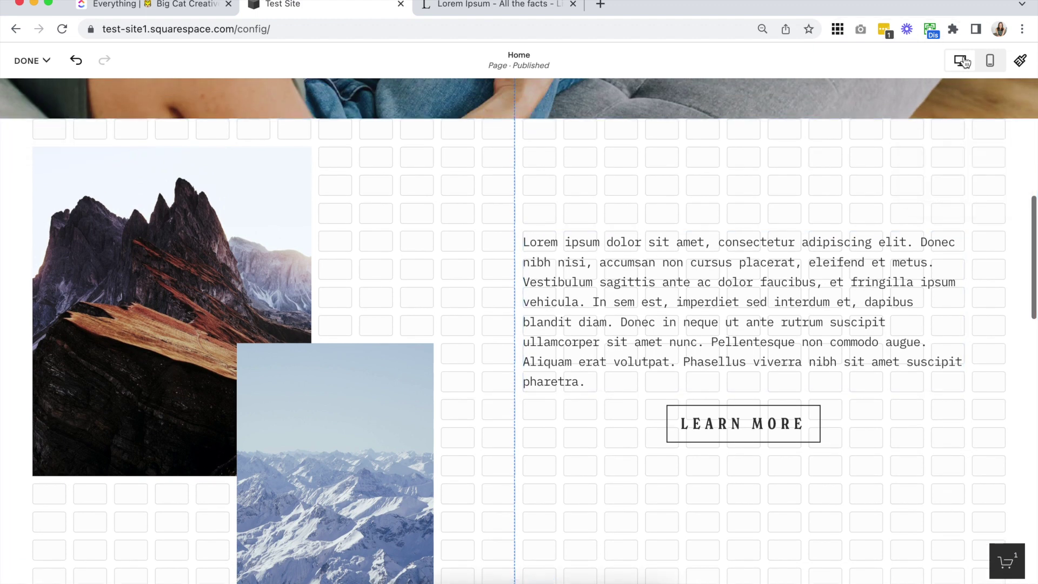
pyautogui.click(989, 61)
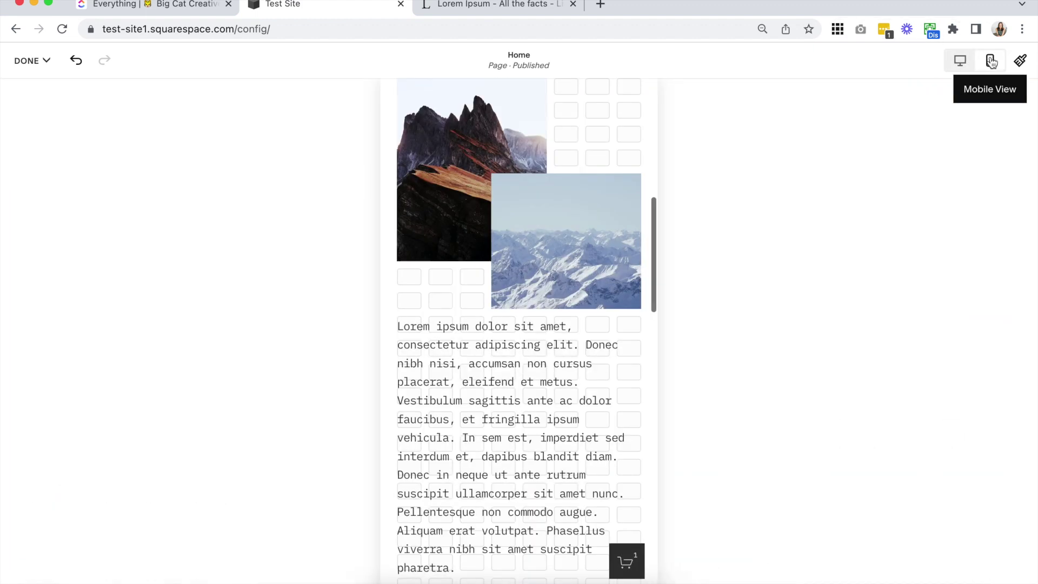
pyautogui.moveTo(579, 162)
pyautogui.scroll(1, 579, 162)
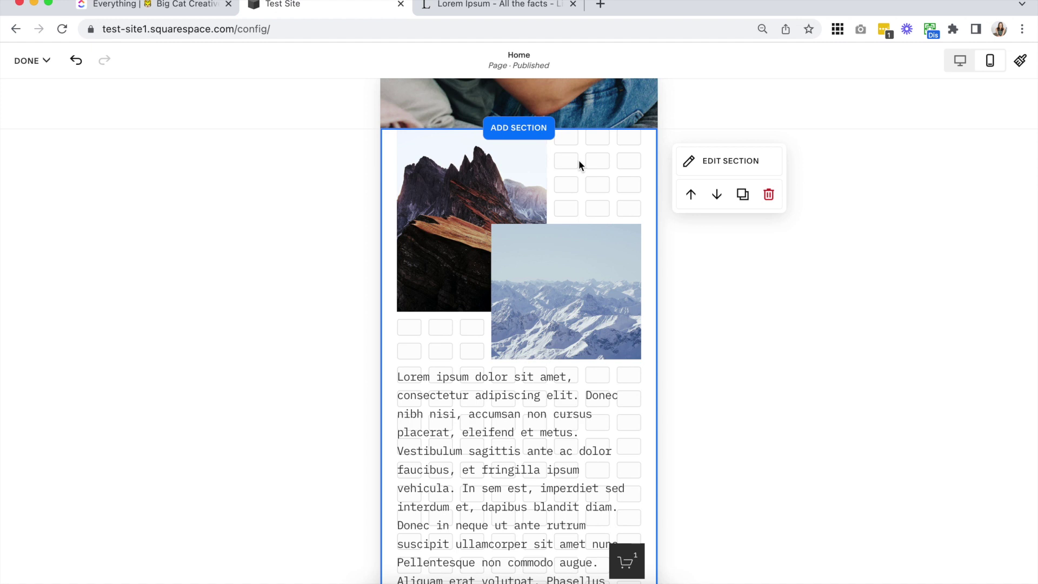
pyautogui.scroll(-2, 578, 160)
pyautogui.scroll(1, 599, 138)
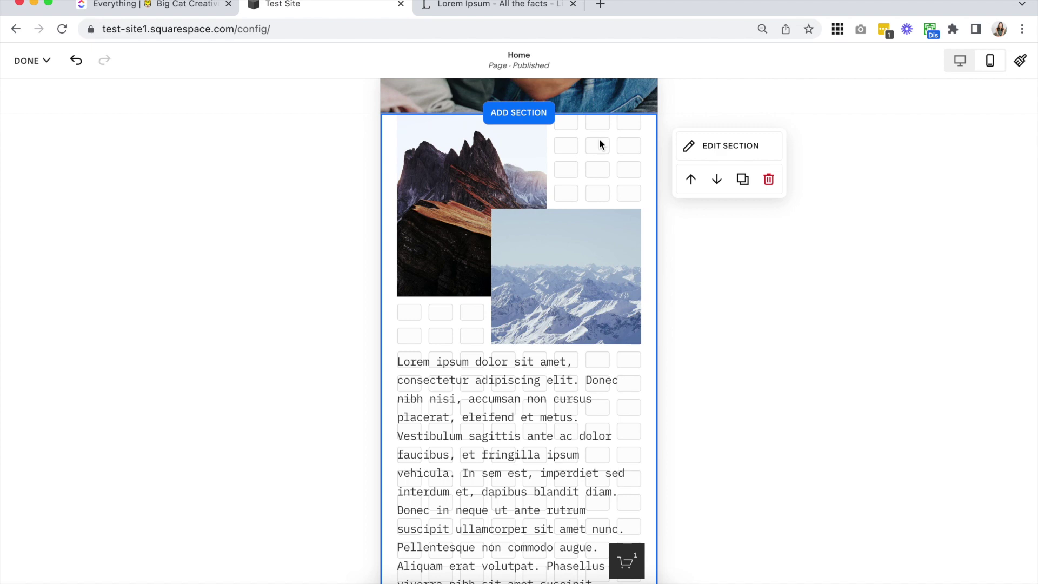
pyautogui.scroll(-5, 599, 139)
pyautogui.scroll(6, 599, 138)
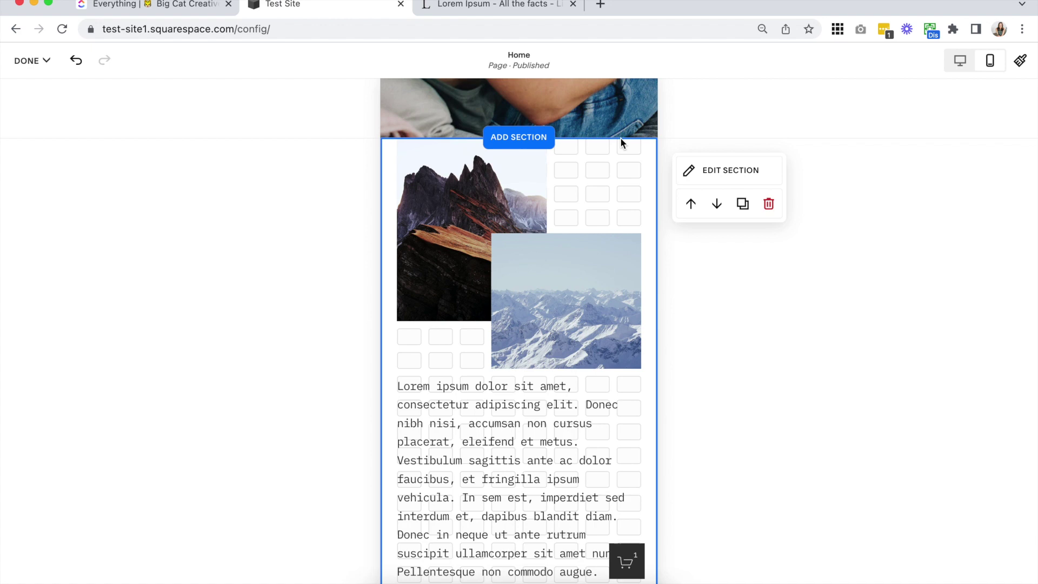
pyautogui.scroll(-4, 601, 179)
pyautogui.scroll(5, 630, 309)
# Step: Try a grid row count of 18 for the section in the desktop layout and restore it to 17
pyautogui.click(951, 66)
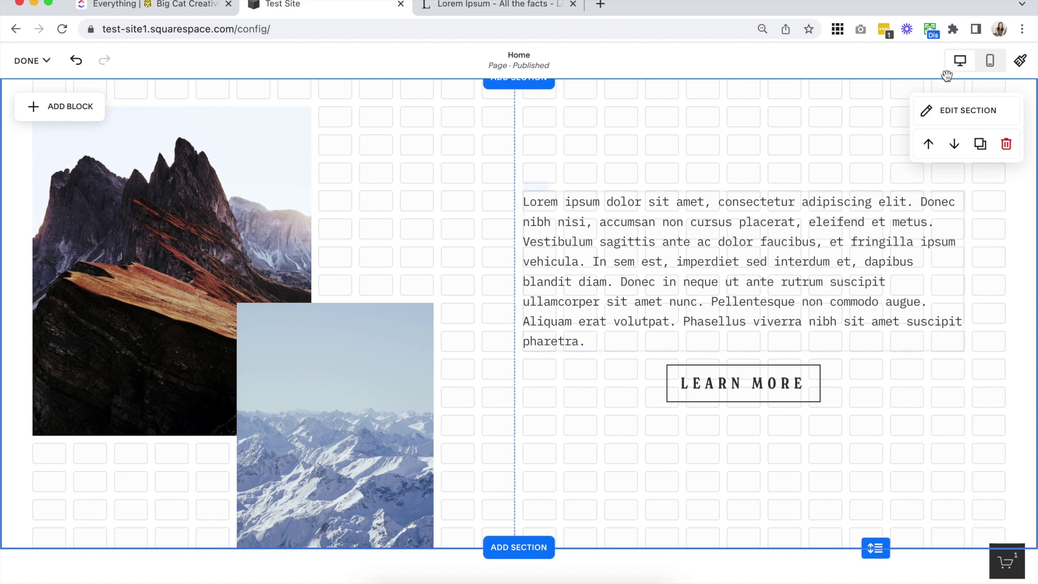
pyautogui.click(949, 110)
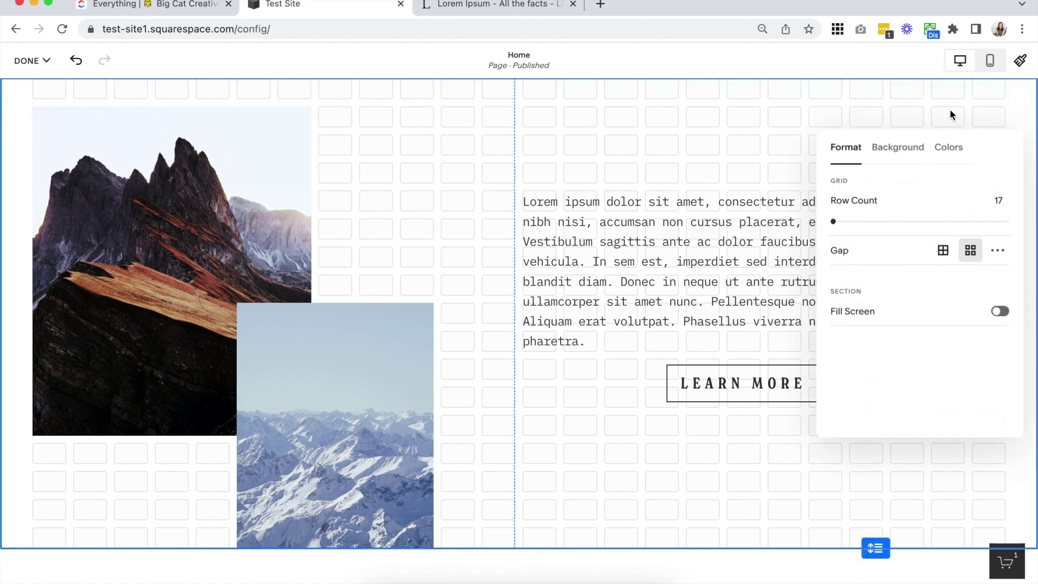
pyautogui.doubleClick(1000, 199)
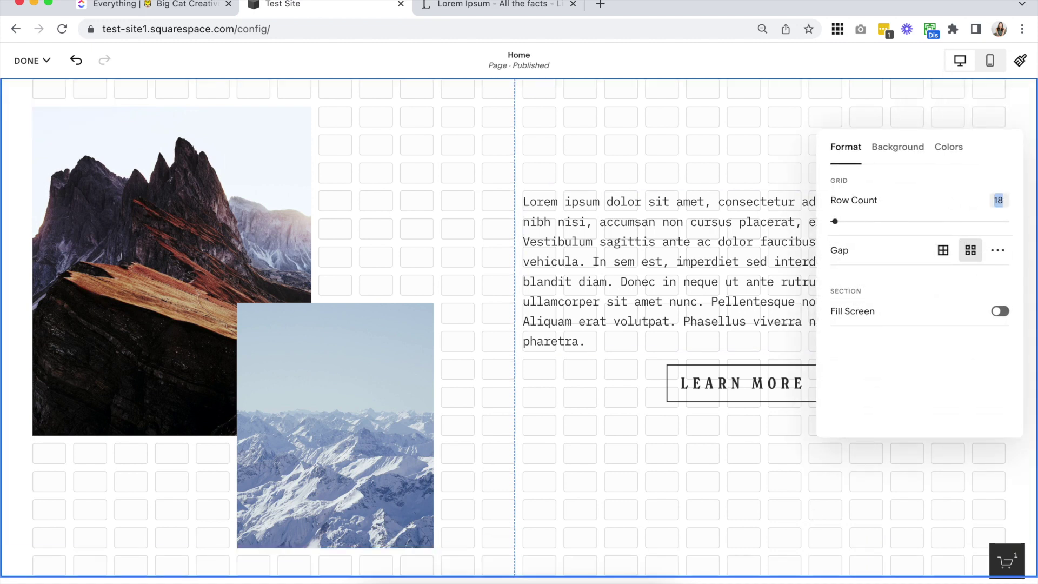
pyautogui.click(541, 470)
pyautogui.scroll(-5, 540, 470)
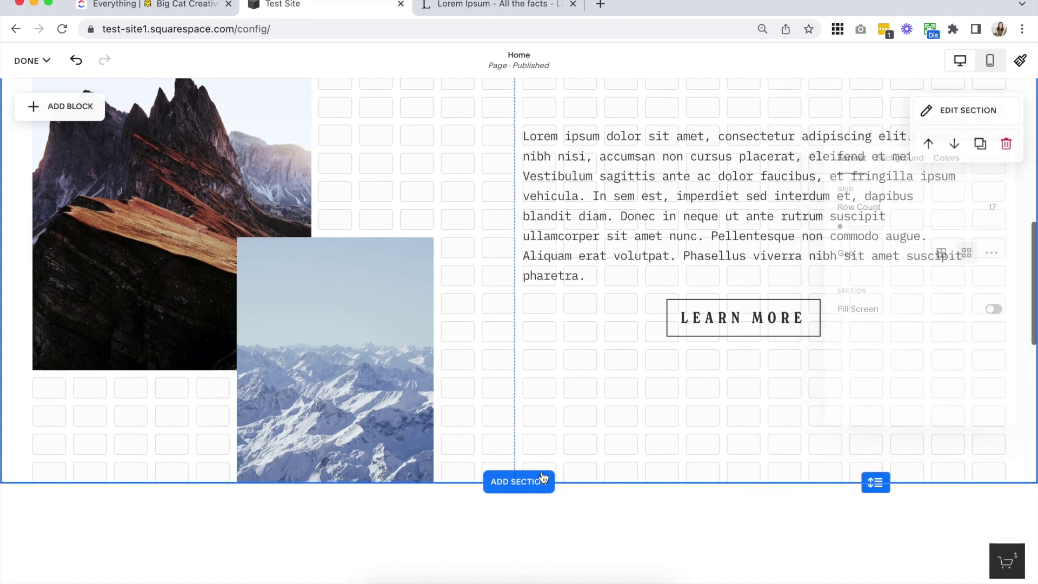
pyautogui.scroll(2, 541, 471)
pyautogui.scroll(3, 542, 475)
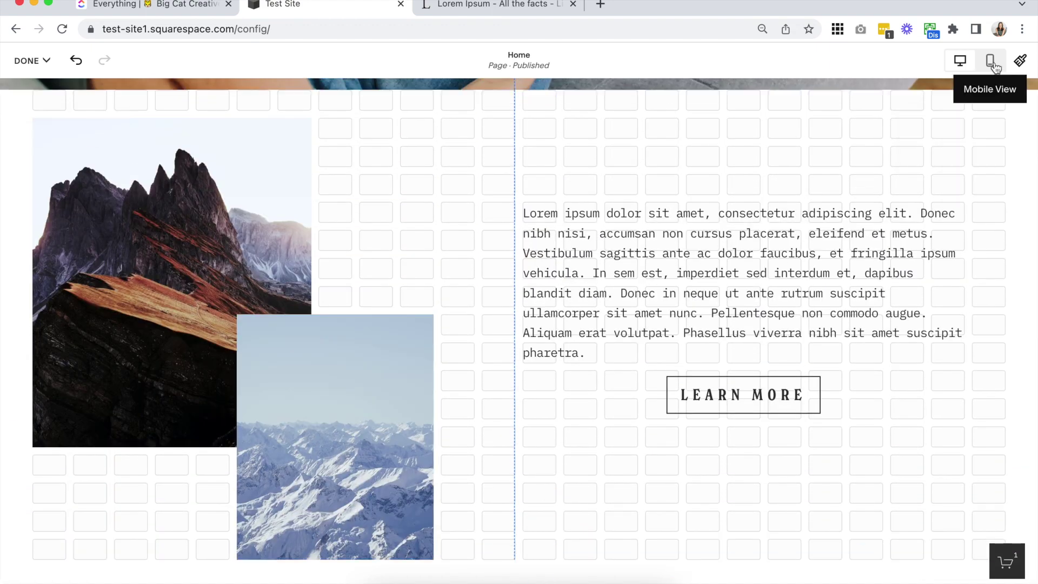
# Step: Open the section's row count setting in the mobile layout and look over the section from images to button
pyautogui.click(989, 60)
pyautogui.moveTo(574, 331)
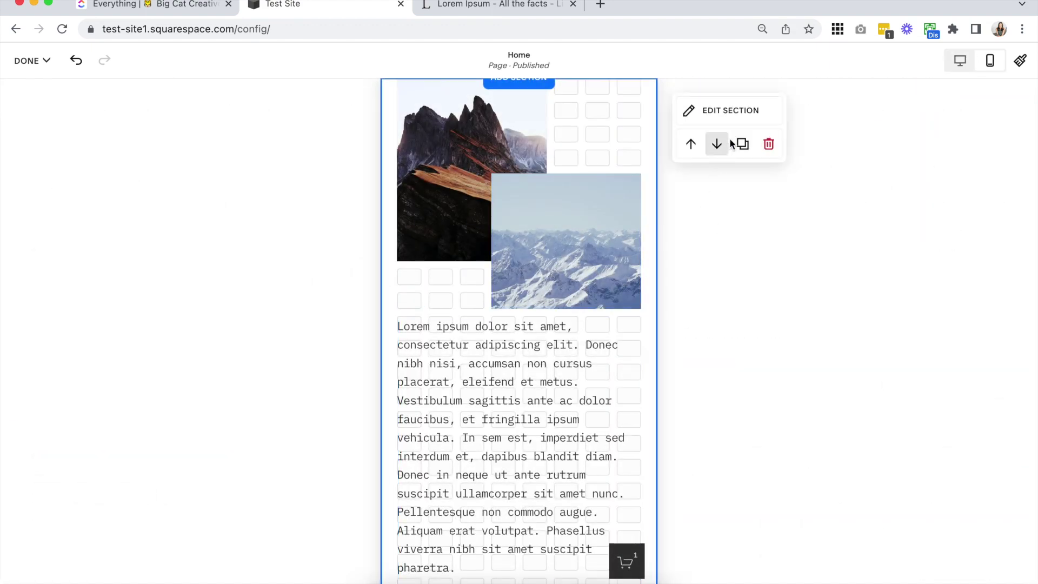
pyautogui.click(741, 112)
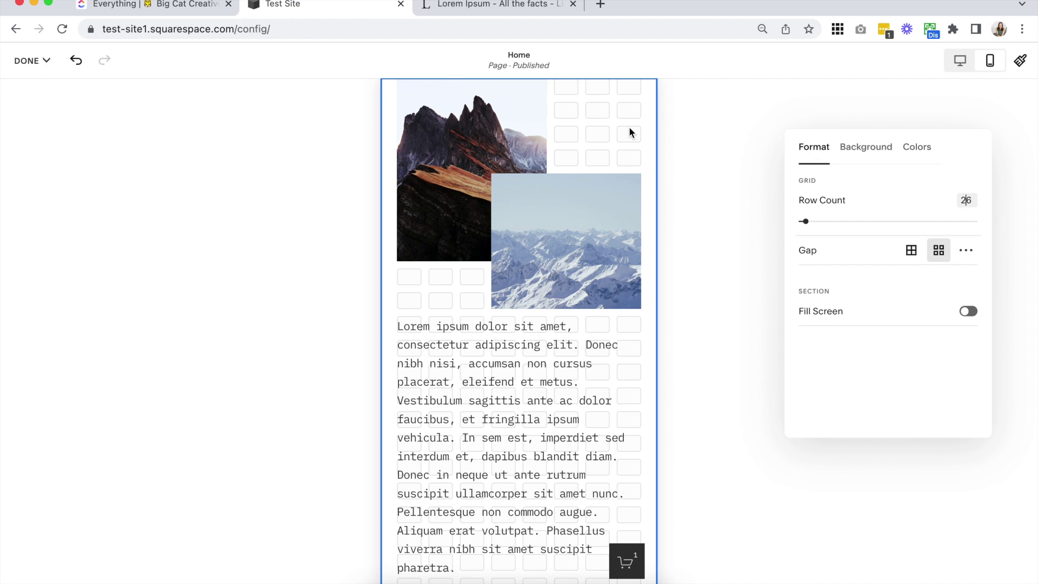
pyautogui.scroll(-2, 629, 126)
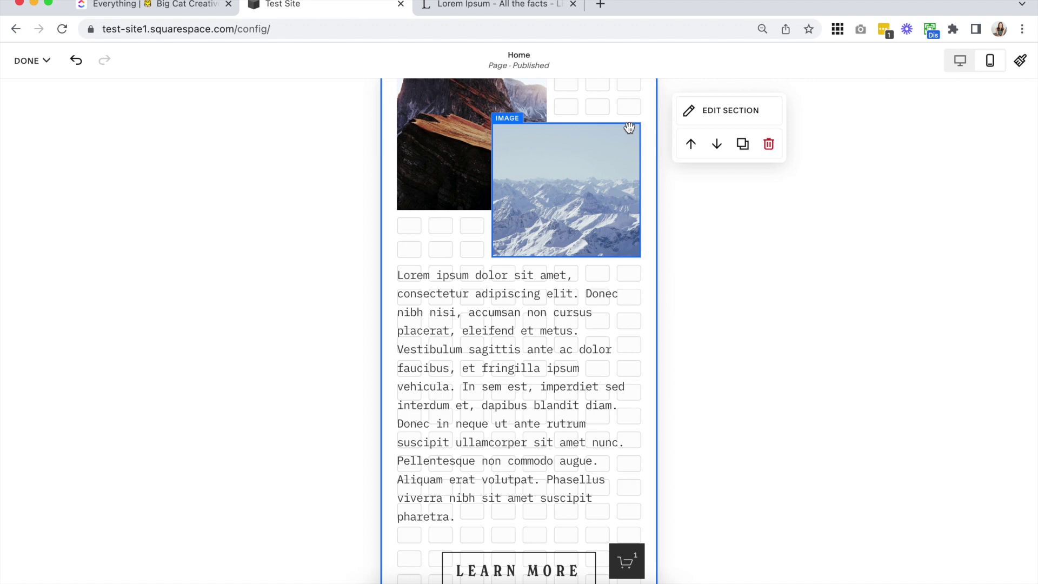
pyautogui.moveTo(629, 127); pyautogui.dragTo(619, 170)
pyautogui.scroll(-3, 611, 277)
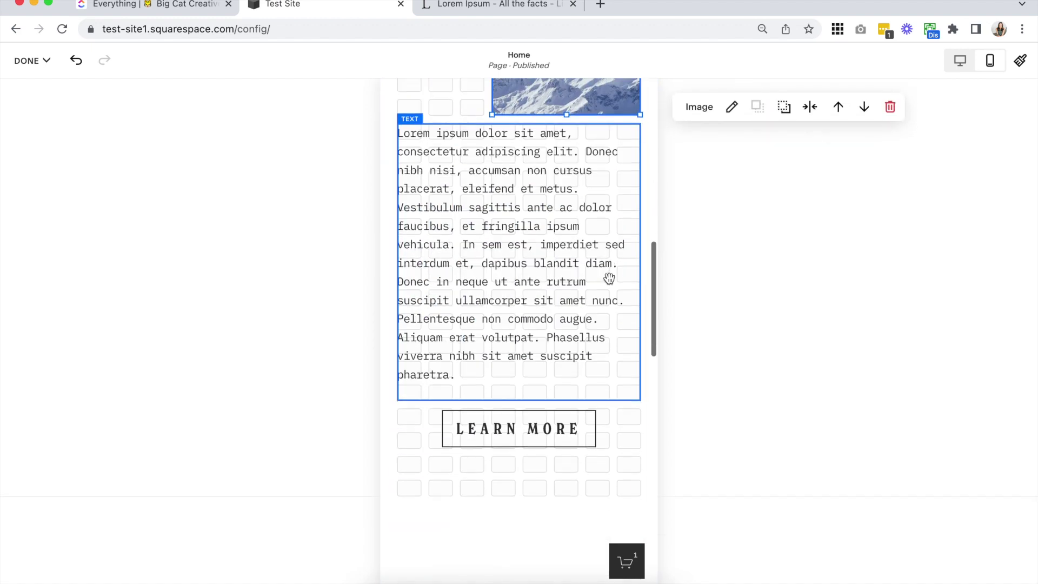
pyautogui.scroll(4, 627, 476)
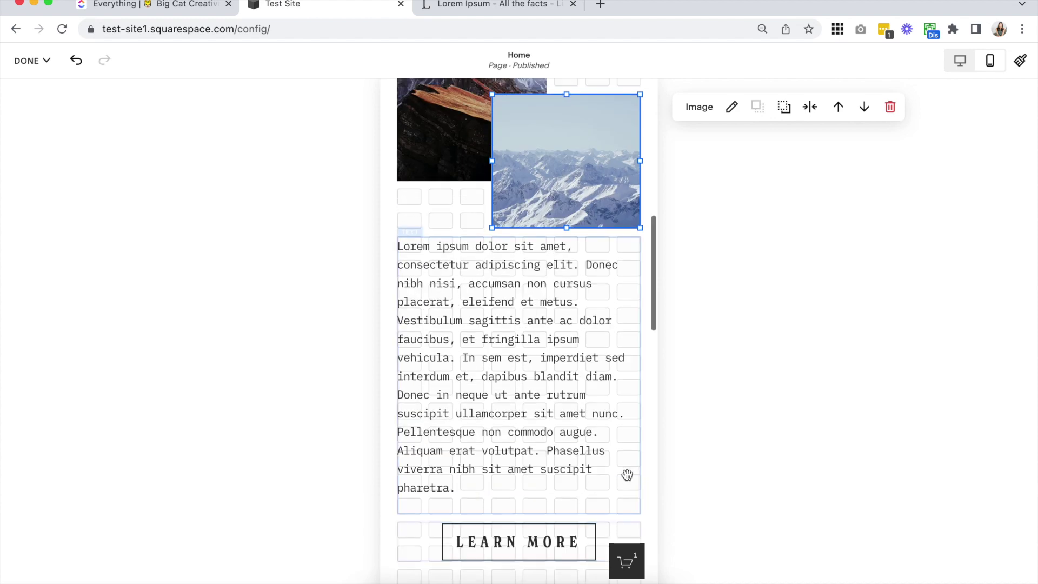
pyautogui.scroll(2, 616, 201)
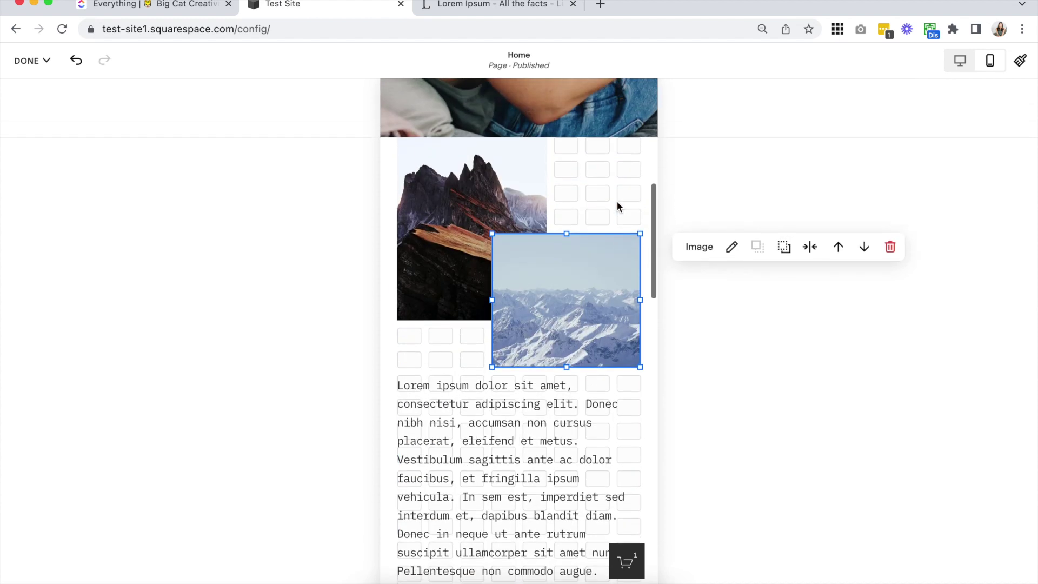
pyautogui.click(618, 201)
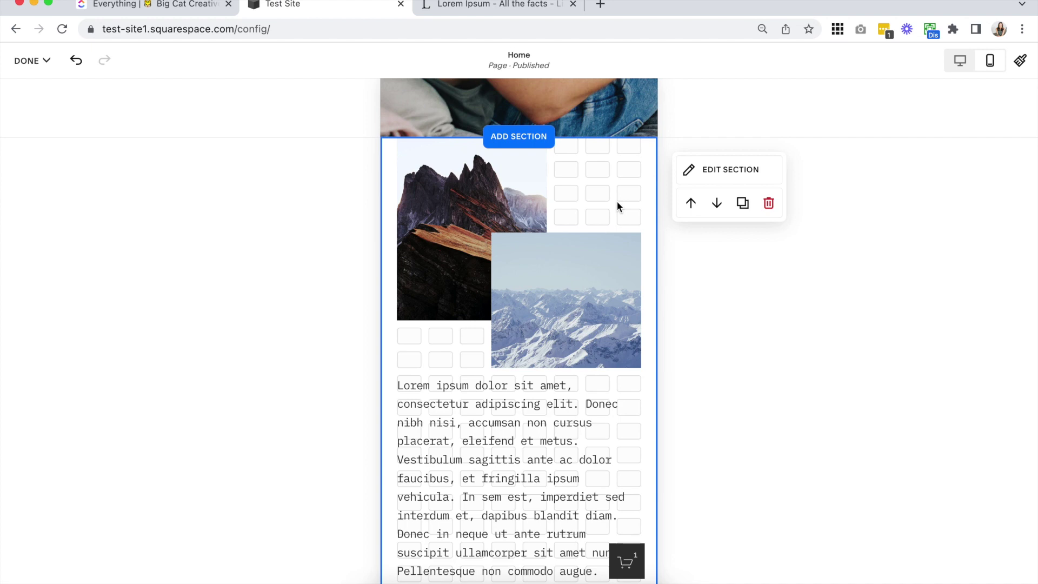
pyautogui.scroll(-3, 618, 201)
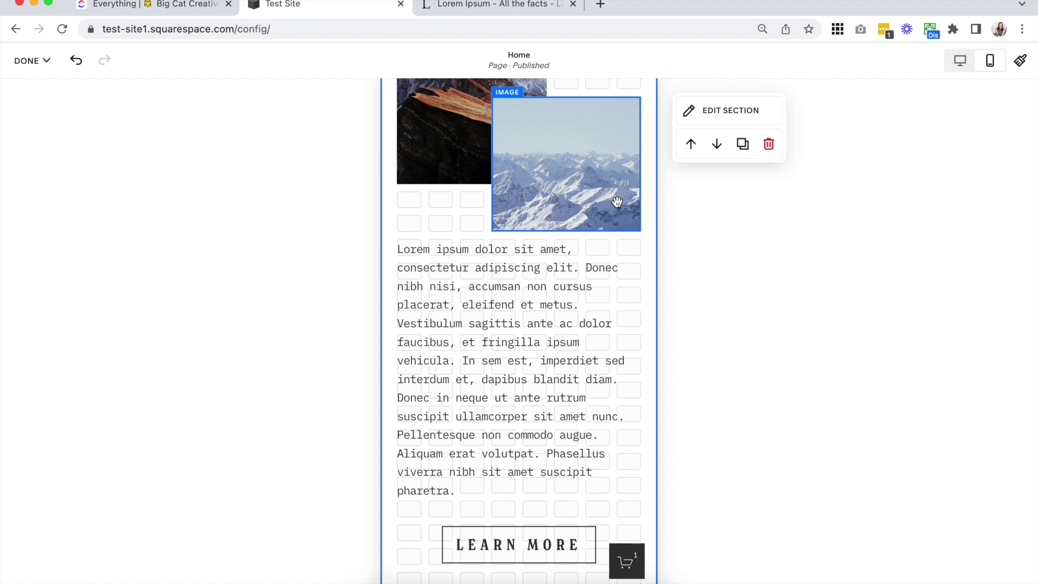
# Step: Center-align the entire Lorem ipsum paragraph in the mobile layout
pyautogui.click(560, 357)
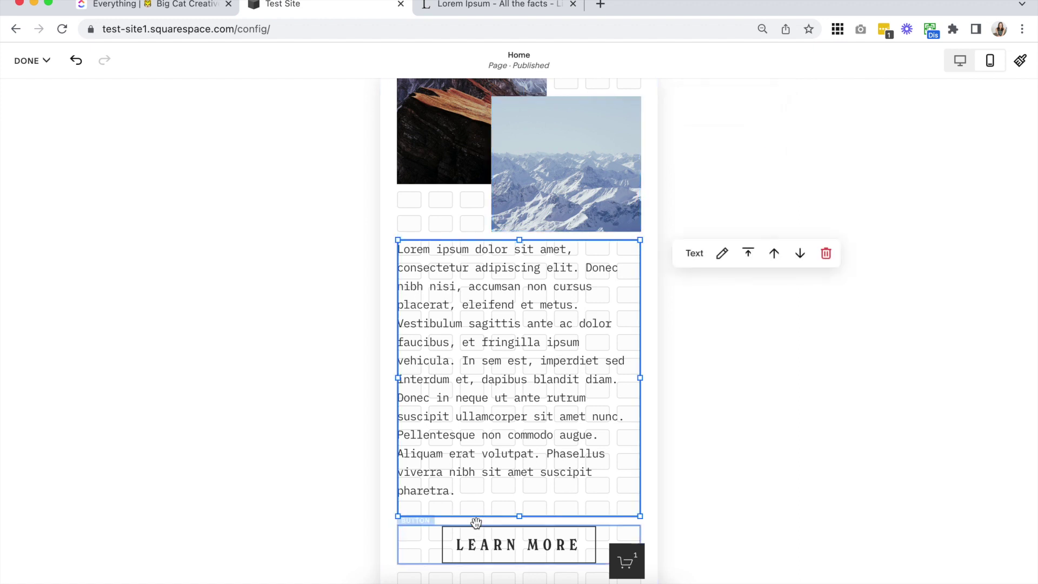
pyautogui.moveTo(472, 493); pyautogui.dragTo(402, 254)
pyautogui.click(486, 298)
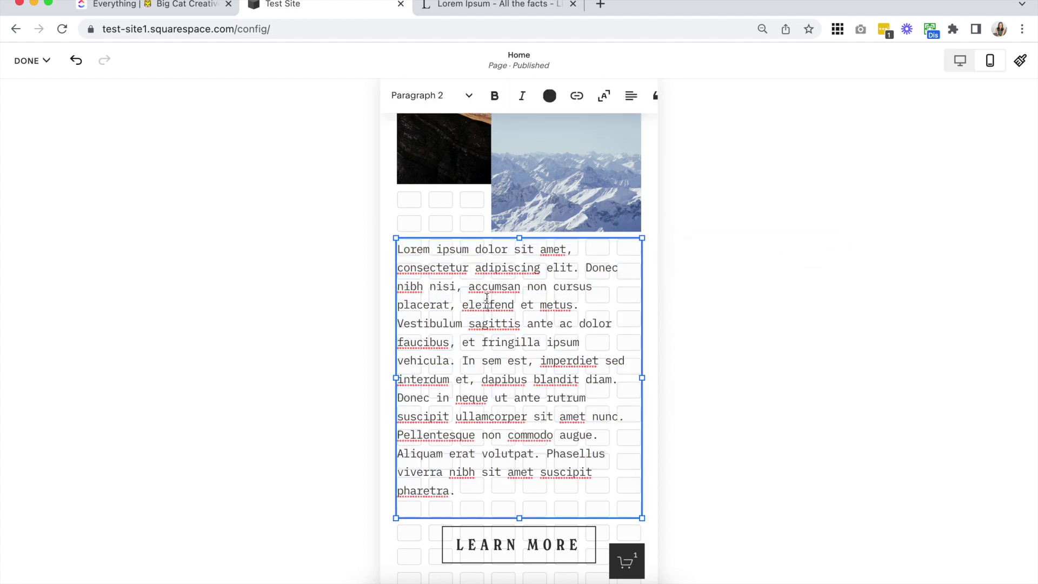
pyautogui.moveTo(472, 489); pyautogui.dragTo(390, 248)
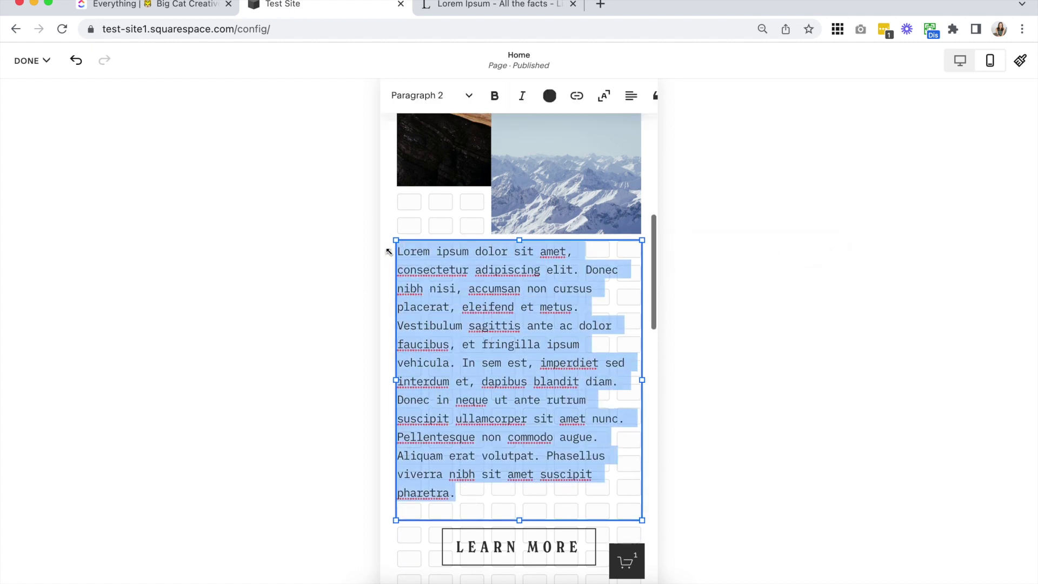
pyautogui.click(629, 96)
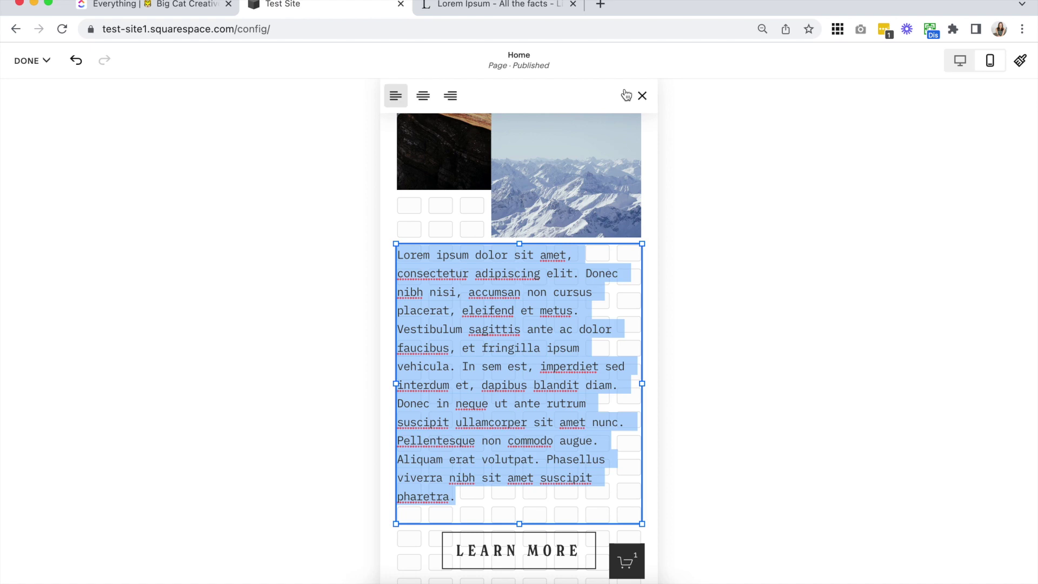
pyautogui.click(423, 97)
pyautogui.click(433, 205)
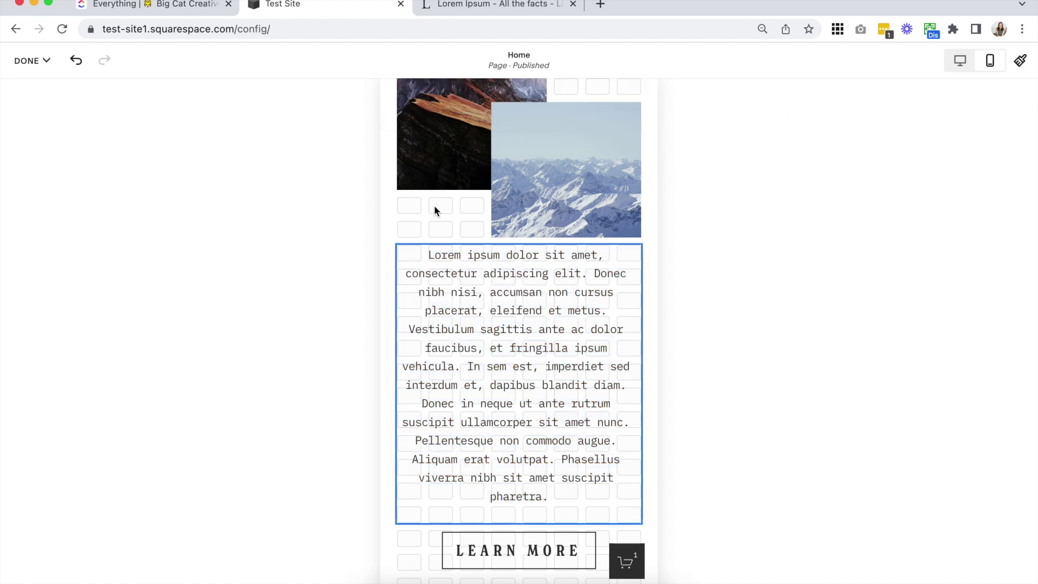
pyautogui.scroll(2, 452, 246)
pyautogui.scroll(-4, 579, 144)
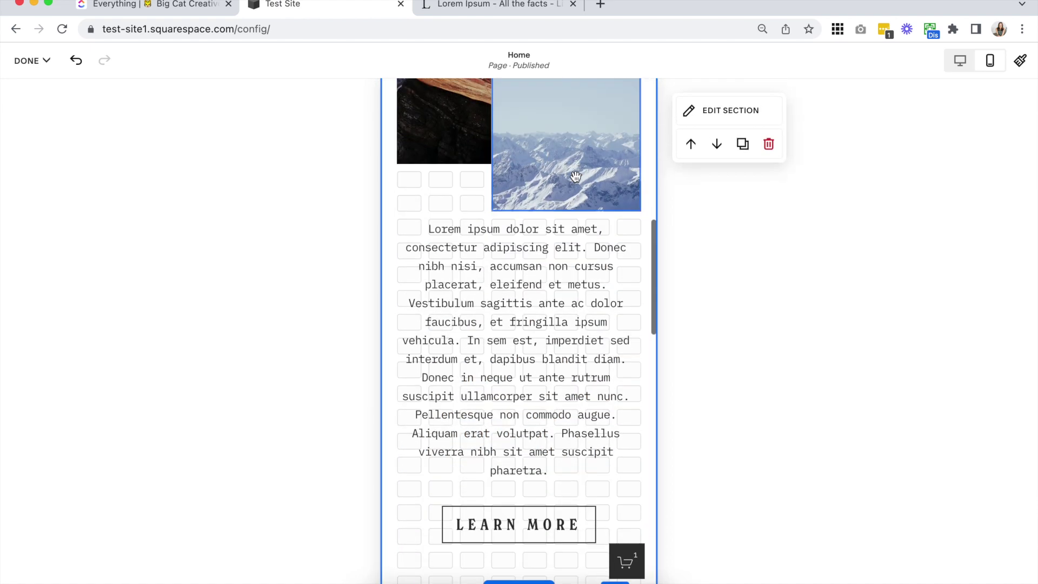
# Step: Switch to the desktop layout and set the entire Lorem ipsum paragraph back to left alignment
pyautogui.click(962, 62)
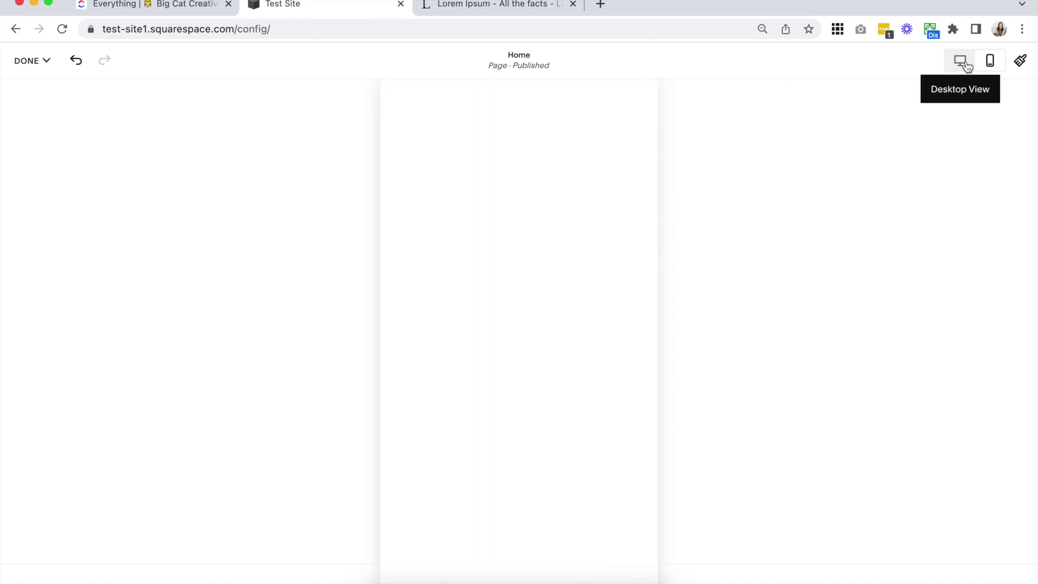
pyautogui.scroll(5, 910, 160)
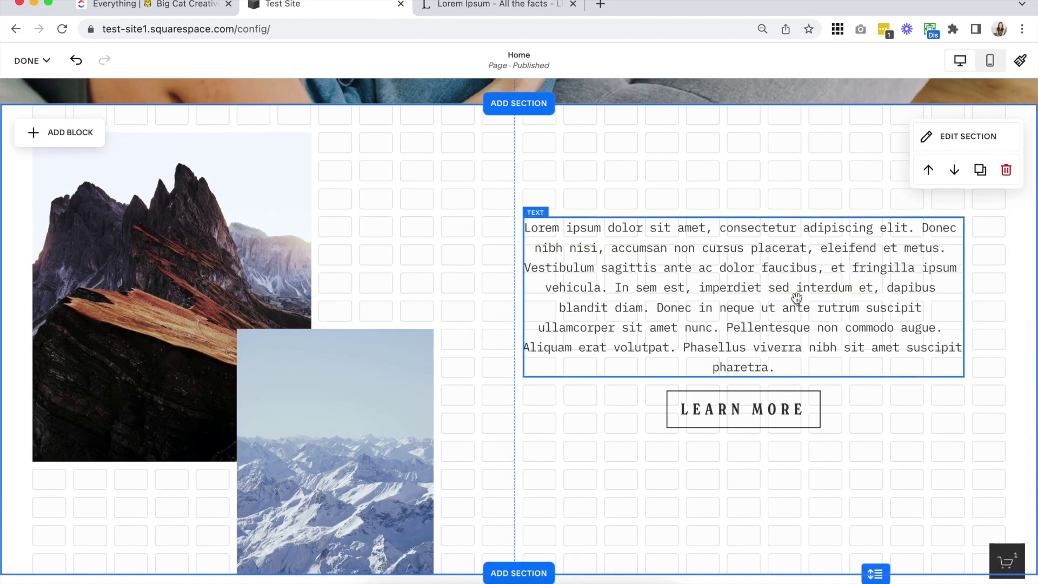
pyautogui.tripleClick(797, 298)
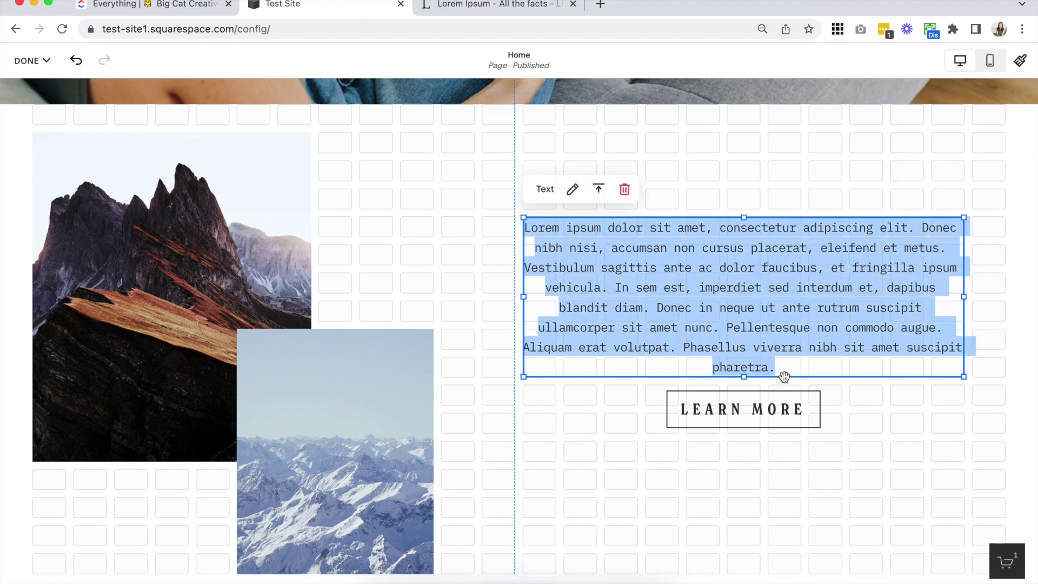
pyautogui.click(573, 189)
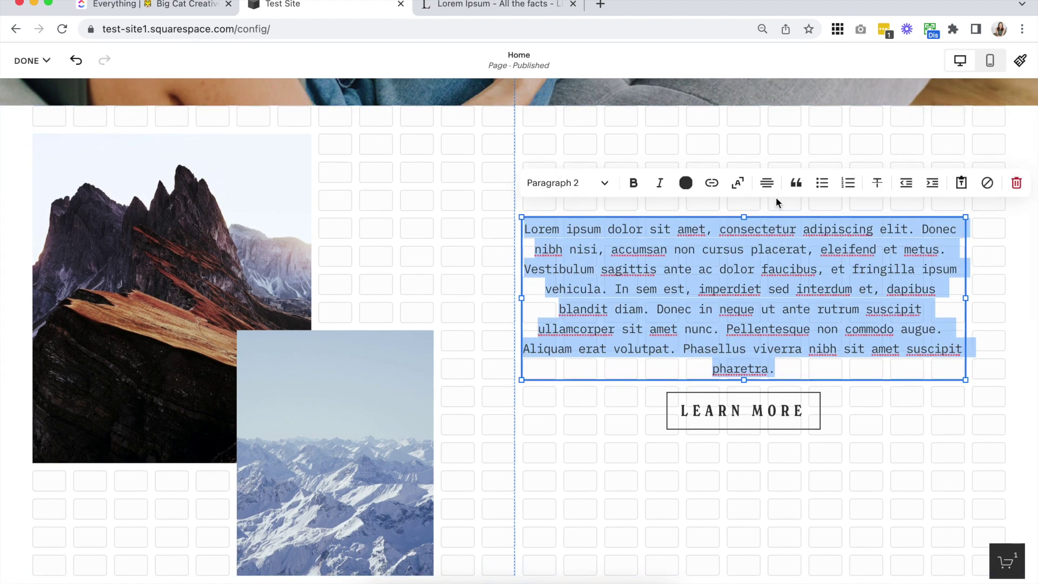
pyautogui.click(775, 186)
pyautogui.click(751, 216)
pyautogui.click(459, 159)
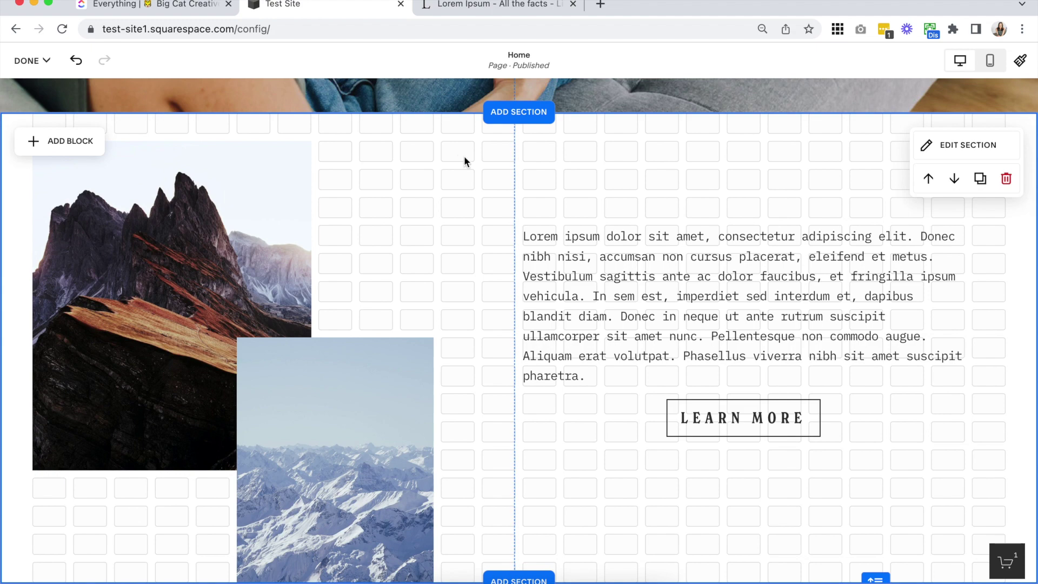
# Step: Return to the mobile layout to check the paragraph's alignment, and select the snowy mountain image
pyautogui.click(998, 65)
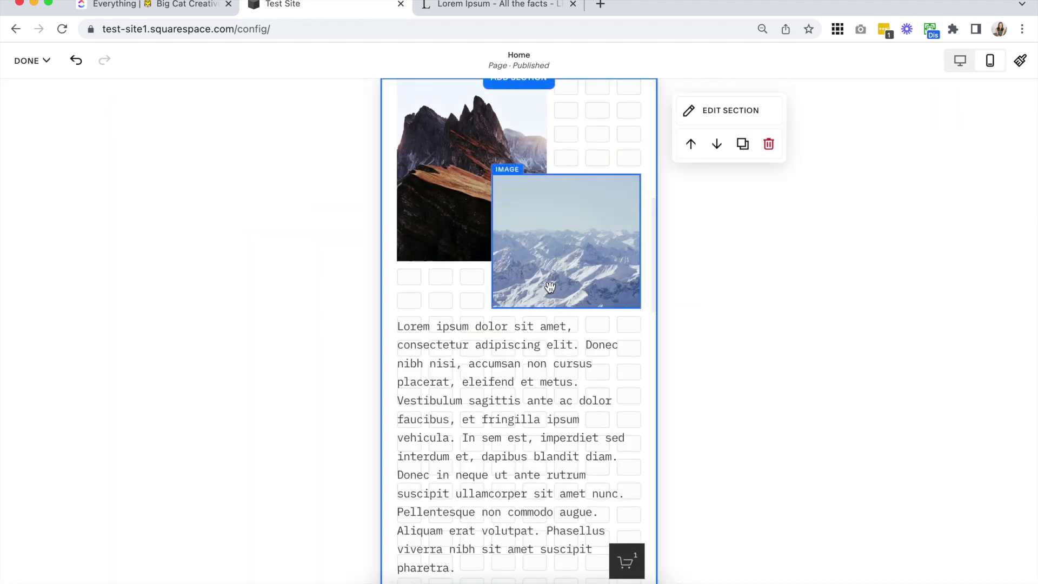
pyautogui.click(560, 248)
pyautogui.scroll(-1, 559, 254)
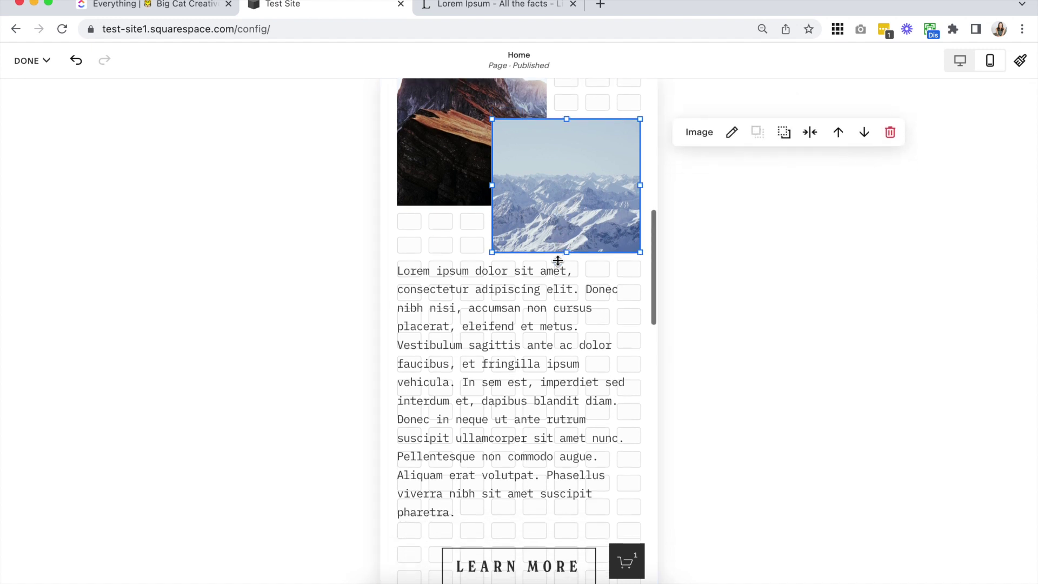
# Step: Select the Lorem ipsum paragraph in the mobile layout to check its alignment and block boundaries
pyautogui.click(539, 292)
pyautogui.tripleClick(560, 327)
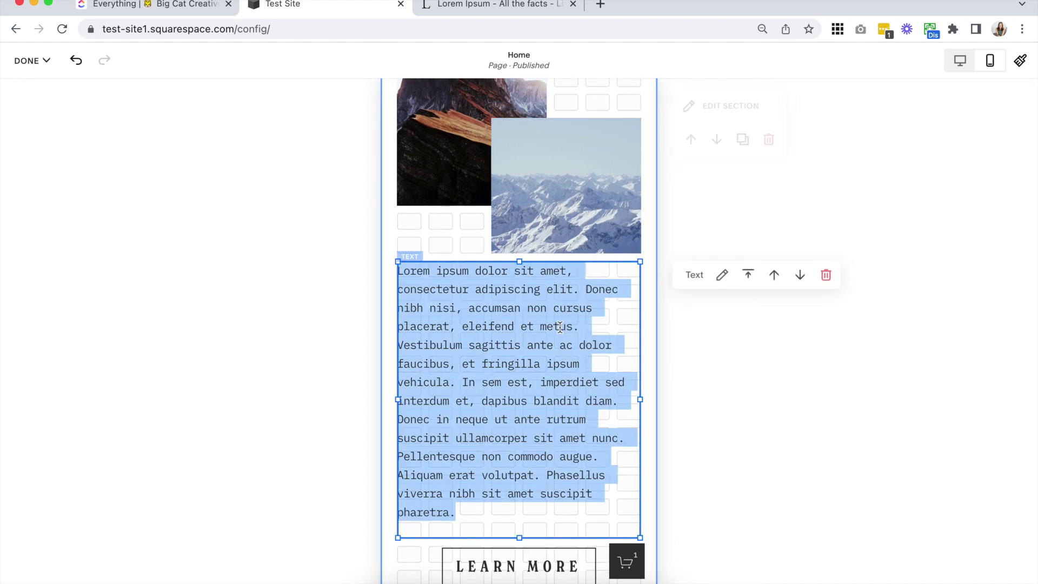
pyautogui.click(442, 238)
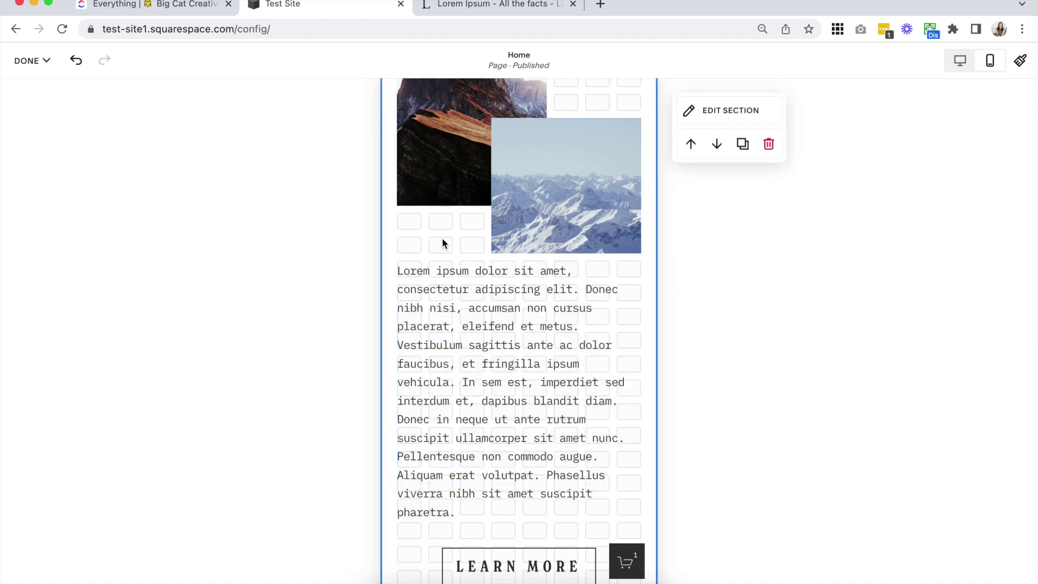
pyautogui.click(446, 287)
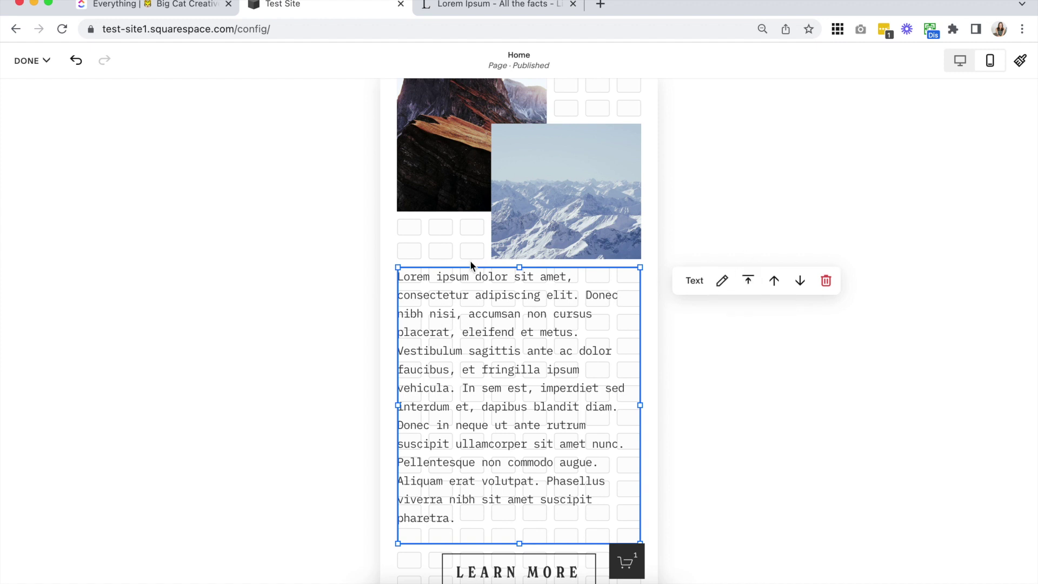
pyautogui.click(437, 251)
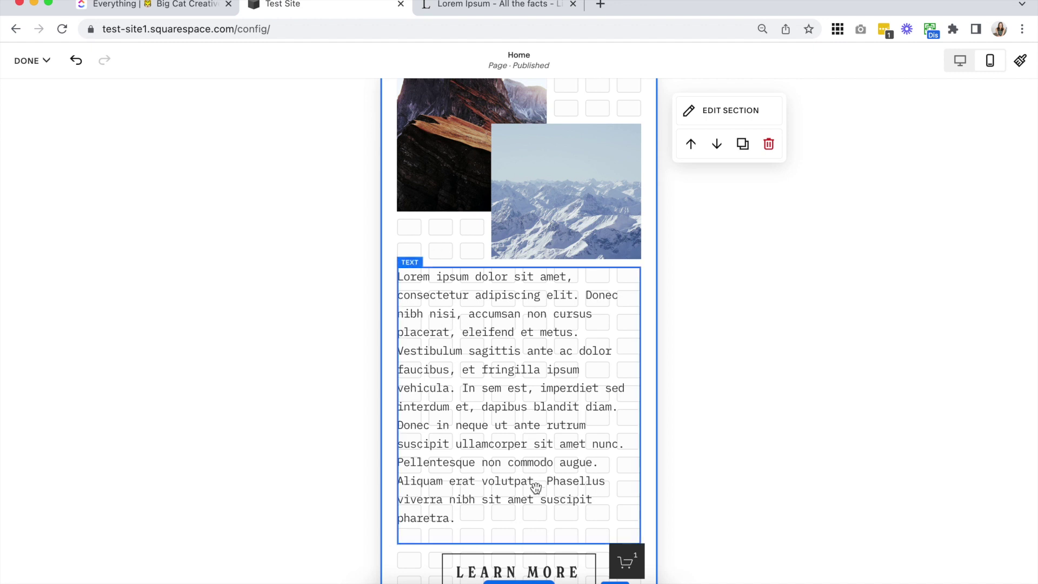
# Step: Left-align the Learn More button in the mobile layout and switch to the desktop layout to check its alignment
pyautogui.scroll(-2, 533, 486)
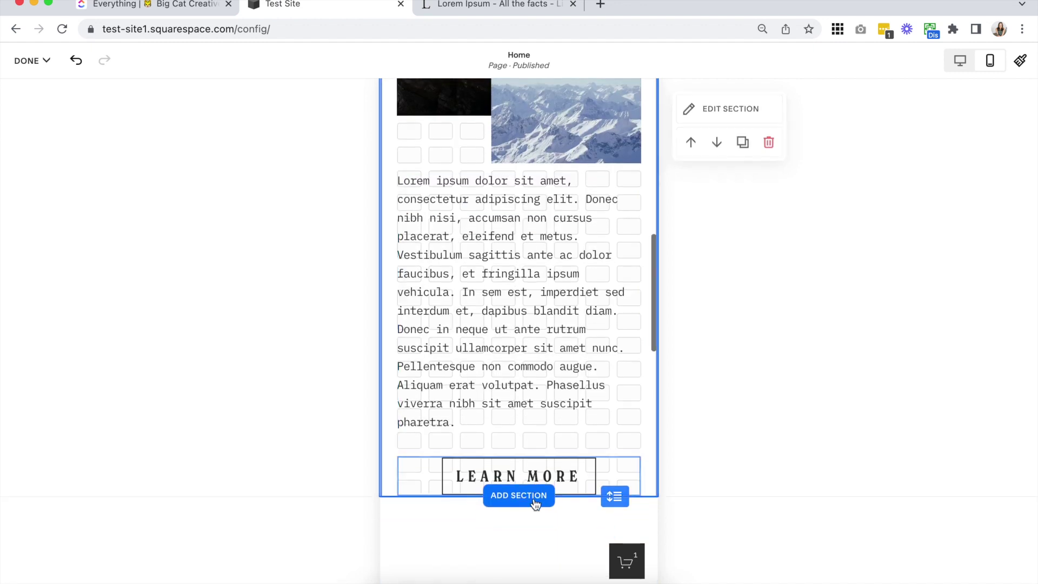
pyautogui.click(599, 476)
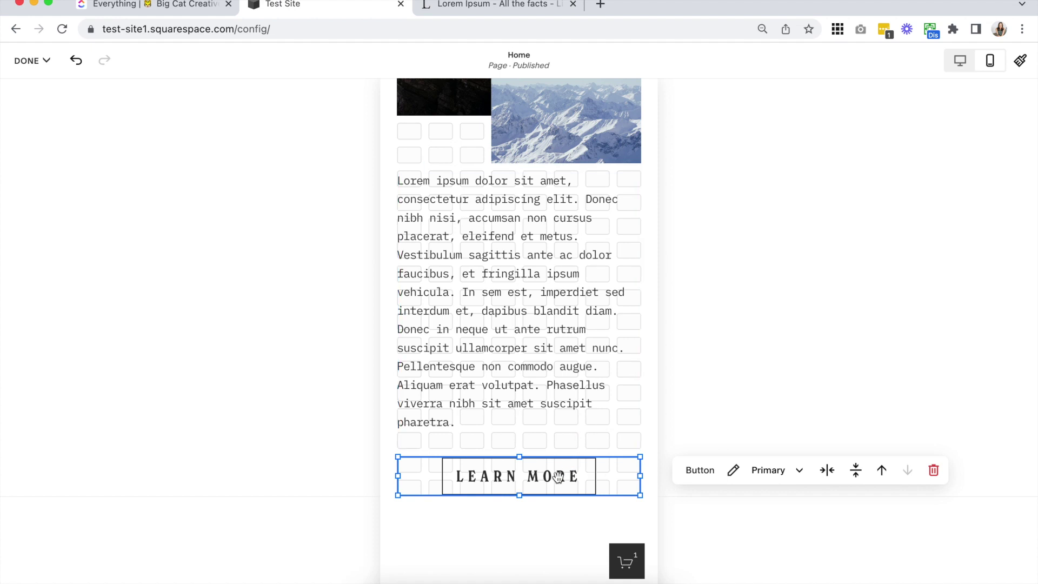
pyautogui.click(827, 470)
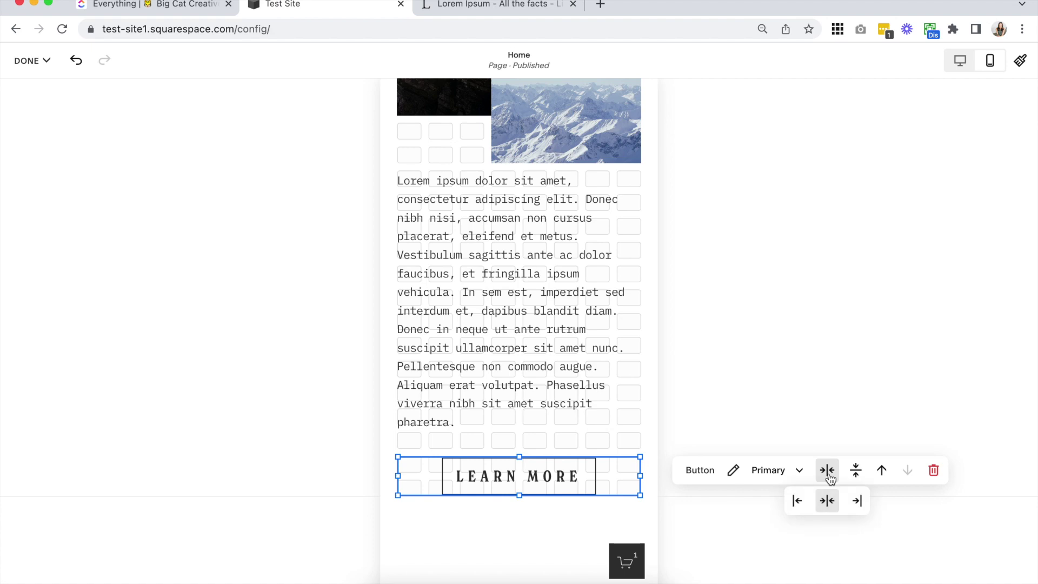
pyautogui.click(797, 500)
pyautogui.click(527, 530)
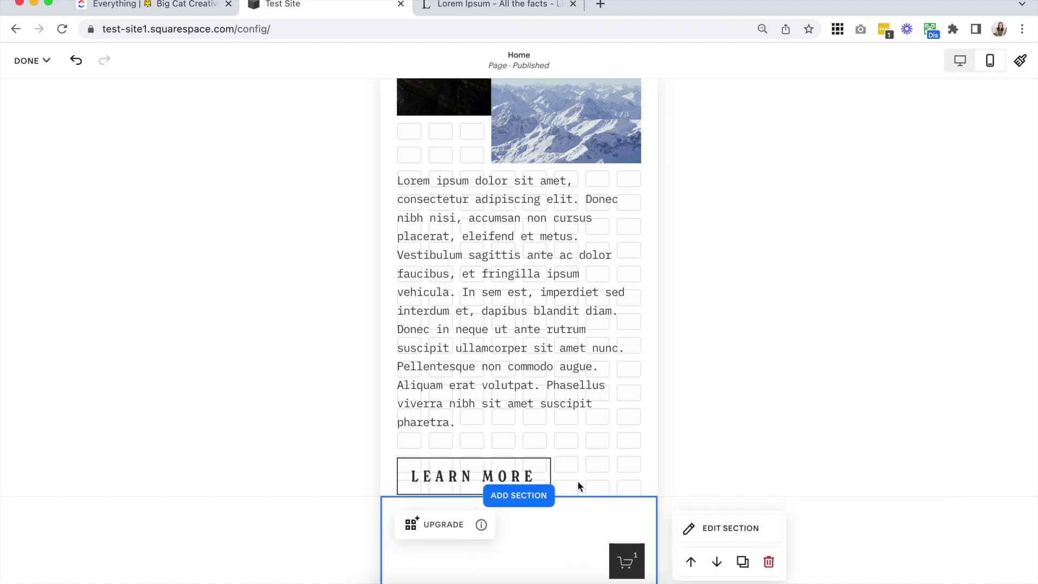
pyautogui.click(972, 66)
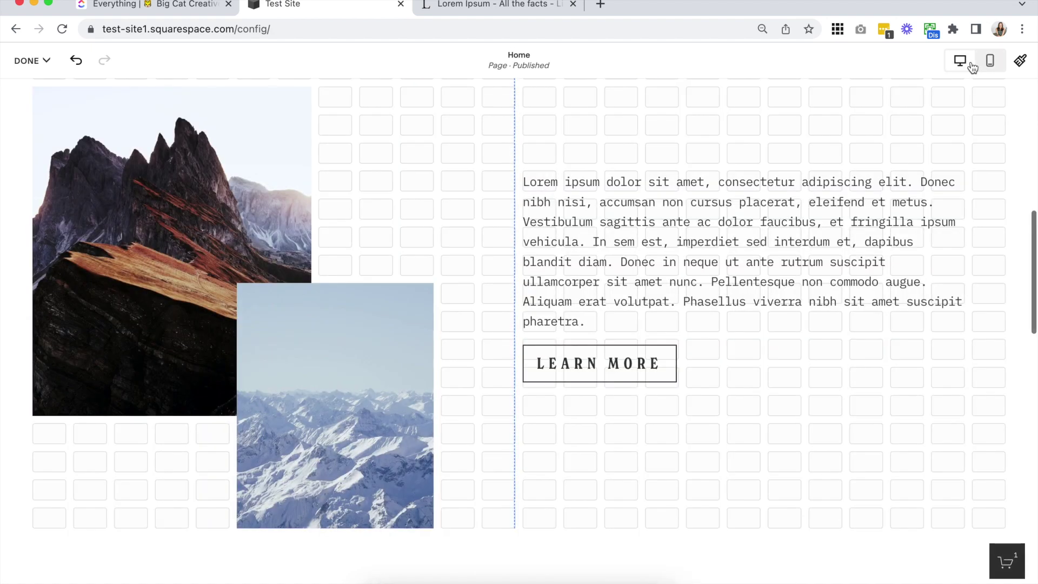
# Step: Center-align the Learn More button in the desktop layout and return to the mobile layout
pyautogui.click(706, 366)
pyautogui.click(680, 314)
pyautogui.click(677, 343)
pyautogui.click(732, 457)
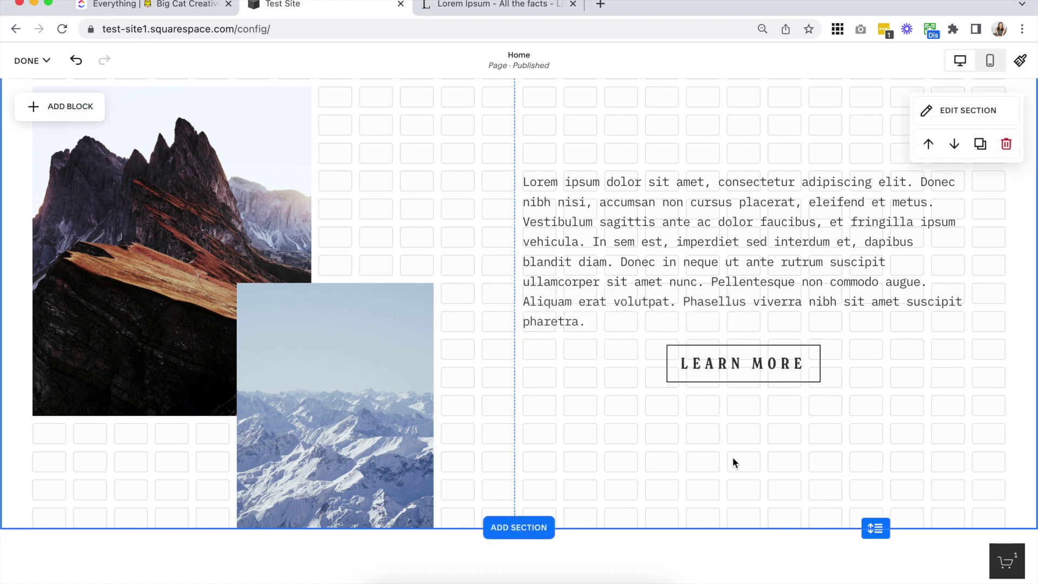
pyautogui.click(991, 61)
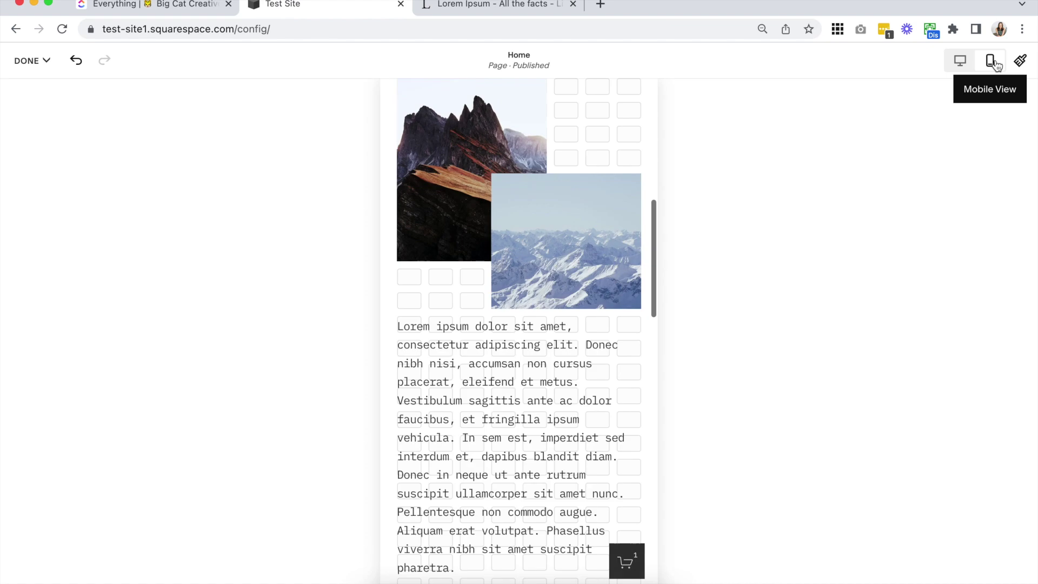
# Step: Stretch the dark rocky mountain image past the grid margin to the left edge of the mobile layout
pyautogui.scroll(3, 653, 324)
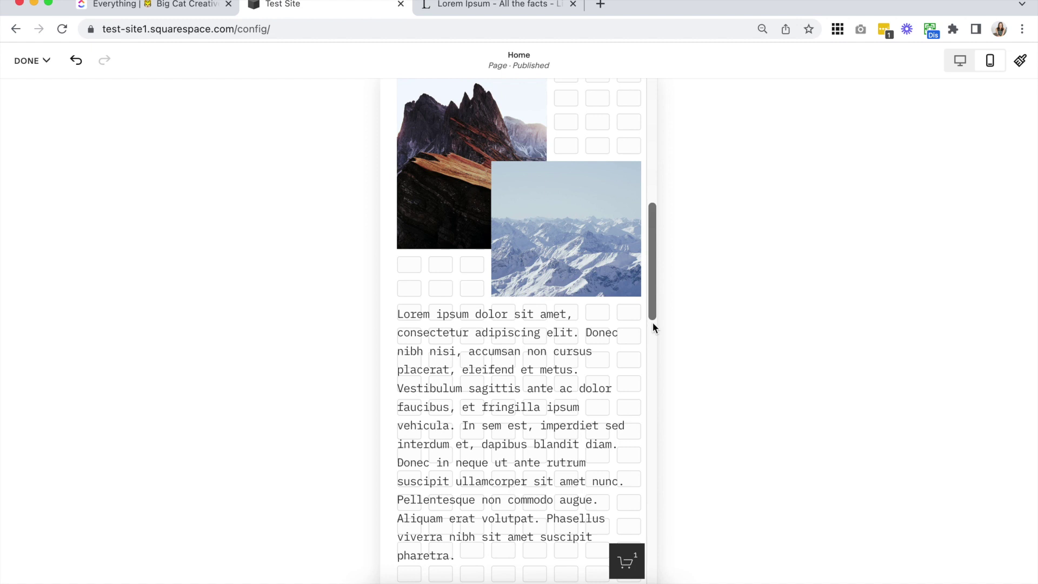
pyautogui.scroll(1, 556, 349)
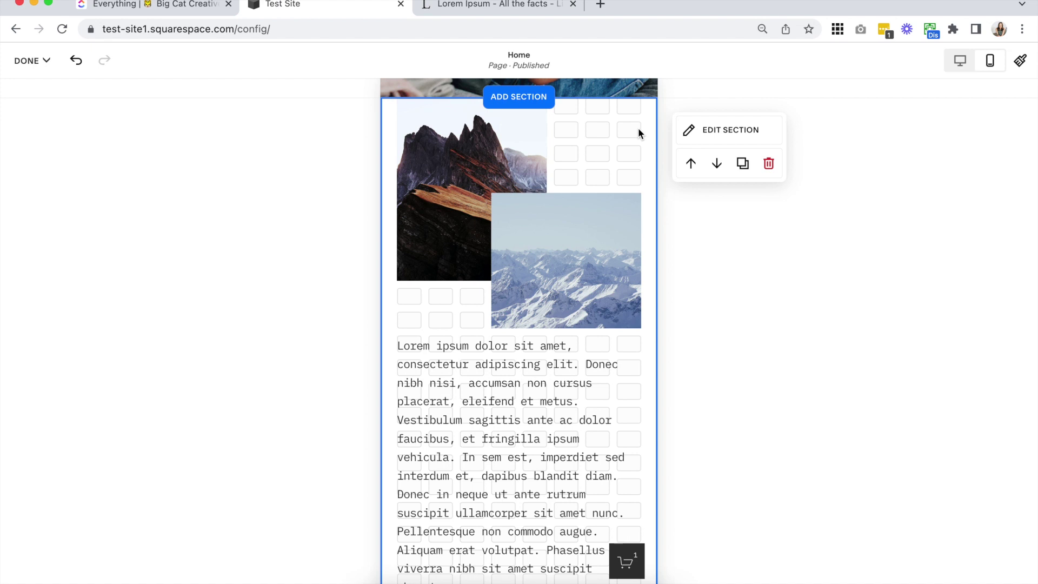
pyautogui.scroll(1, 619, 196)
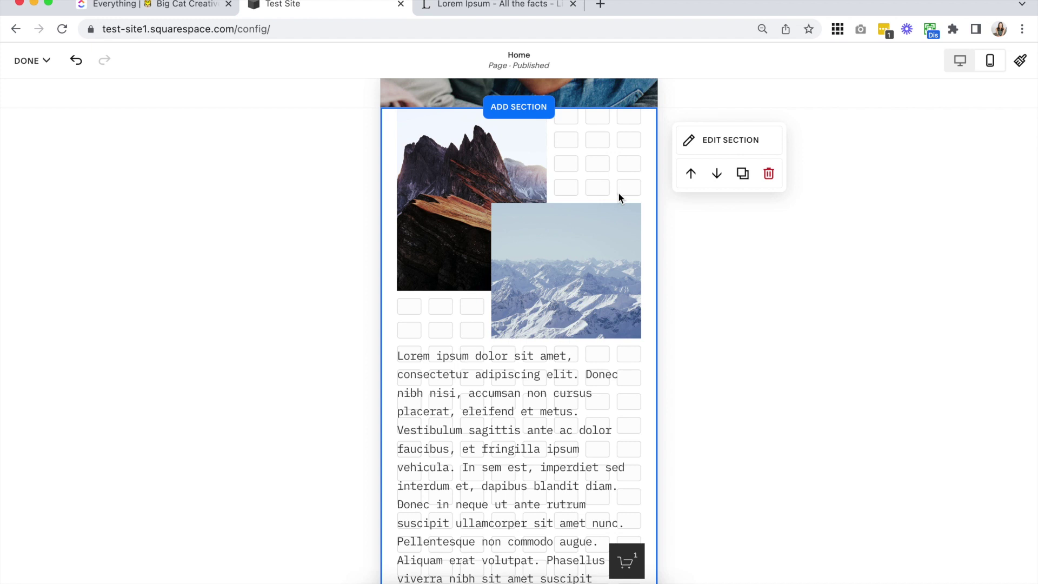
pyautogui.click(459, 185)
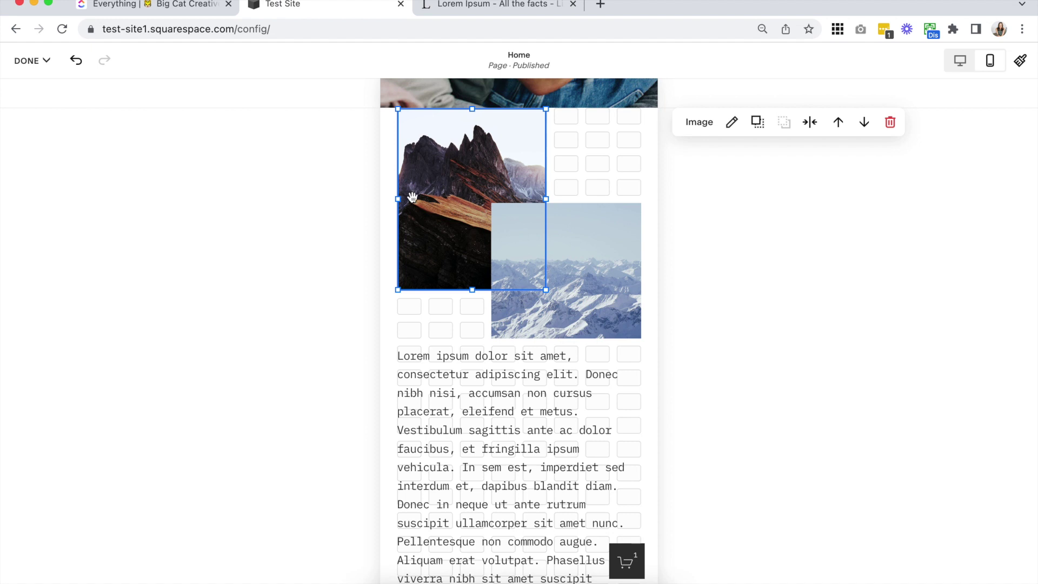
pyautogui.moveTo(398, 199); pyautogui.dragTo(381, 201)
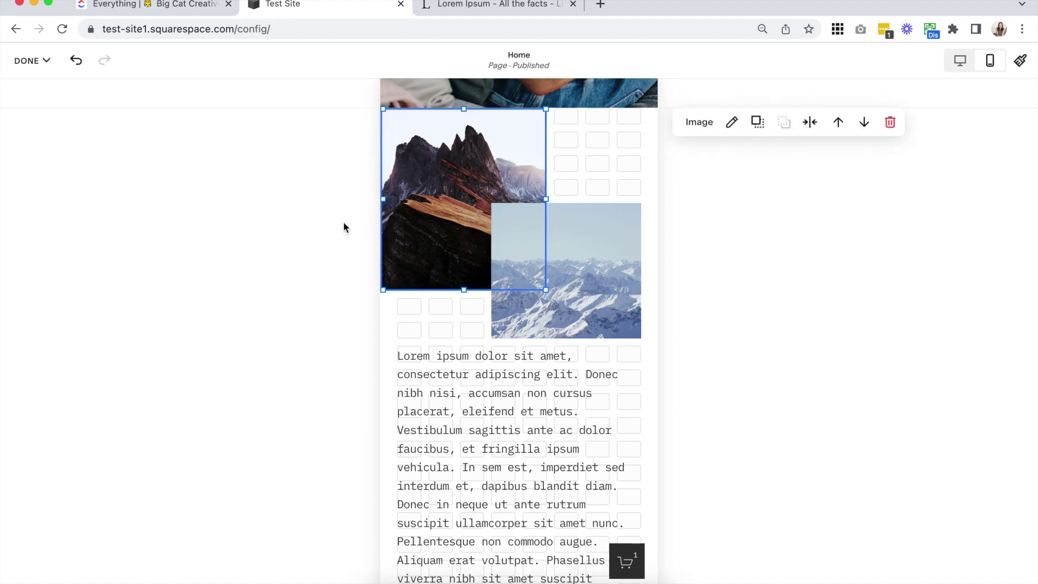
pyautogui.click(343, 222)
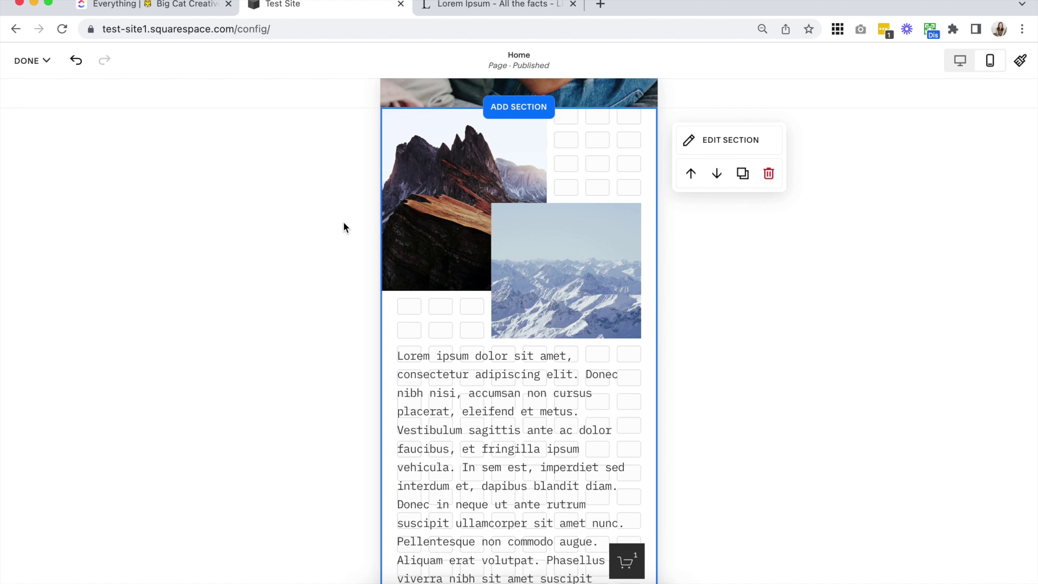
# Step: Pull the rocky mountain image's left side back in to the grid margin
pyautogui.click(400, 202)
pyautogui.moveTo(386, 199)
pyautogui.mouseDown()
pyautogui.moveTo(416, 200)
pyautogui.moveTo(380, 208)
pyautogui.mouseUp()
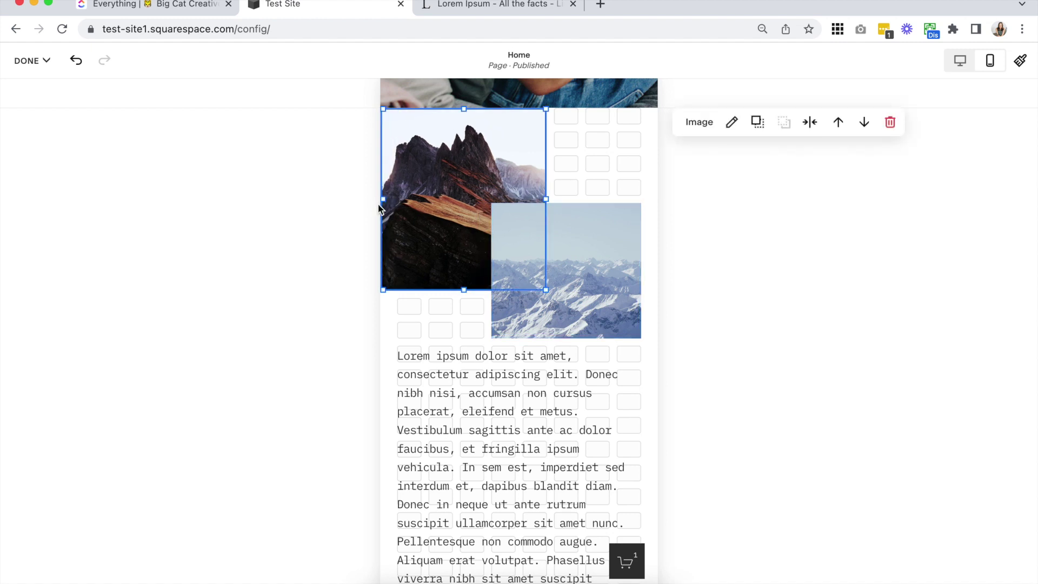
pyautogui.click(397, 197)
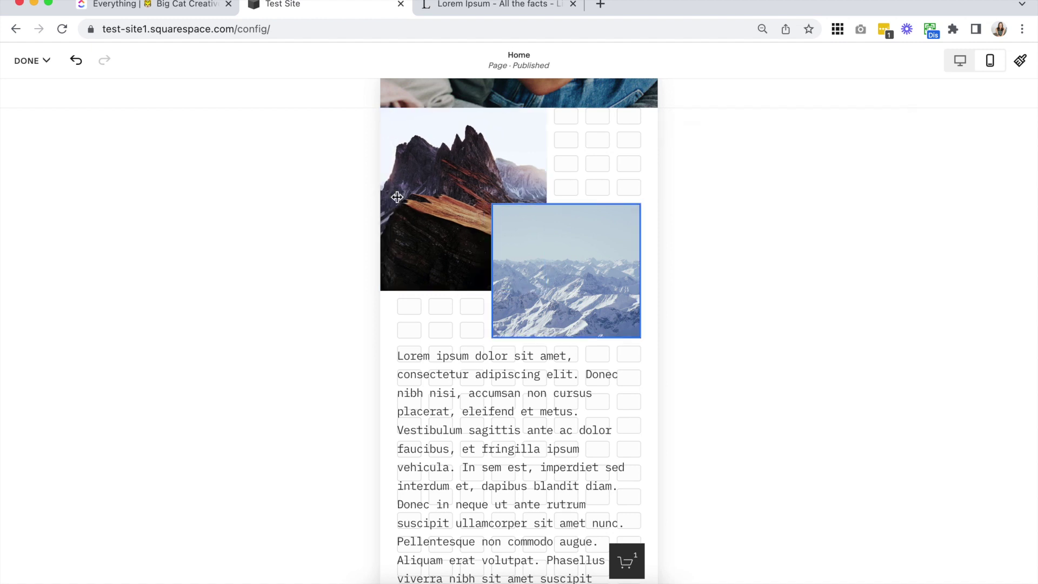
pyautogui.moveTo(397, 197); pyautogui.dragTo(409, 198)
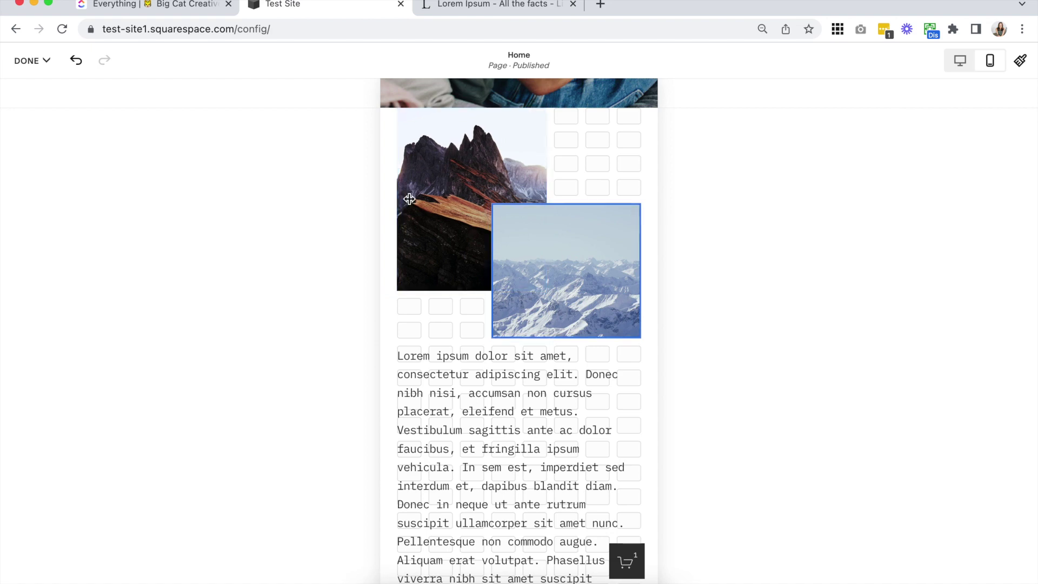
# Step: Try extending the Lorem ipsum text block to the mobile layout's left edge, and bring it back to the grid margin
pyautogui.scroll(-3, 409, 199)
pyautogui.click(407, 320)
pyautogui.moveTo(407, 320); pyautogui.dragTo(375, 319)
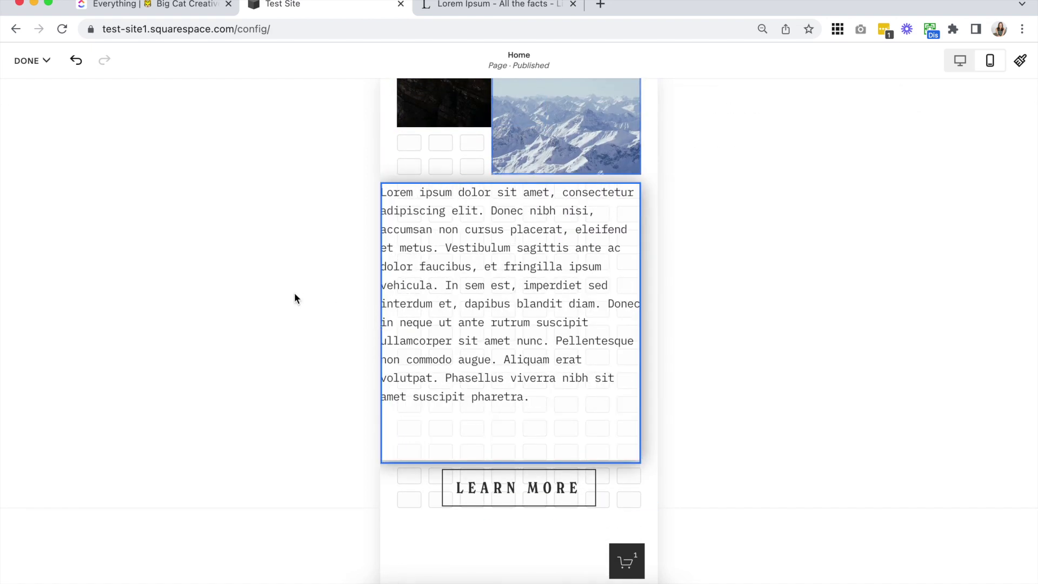
pyautogui.click(294, 295)
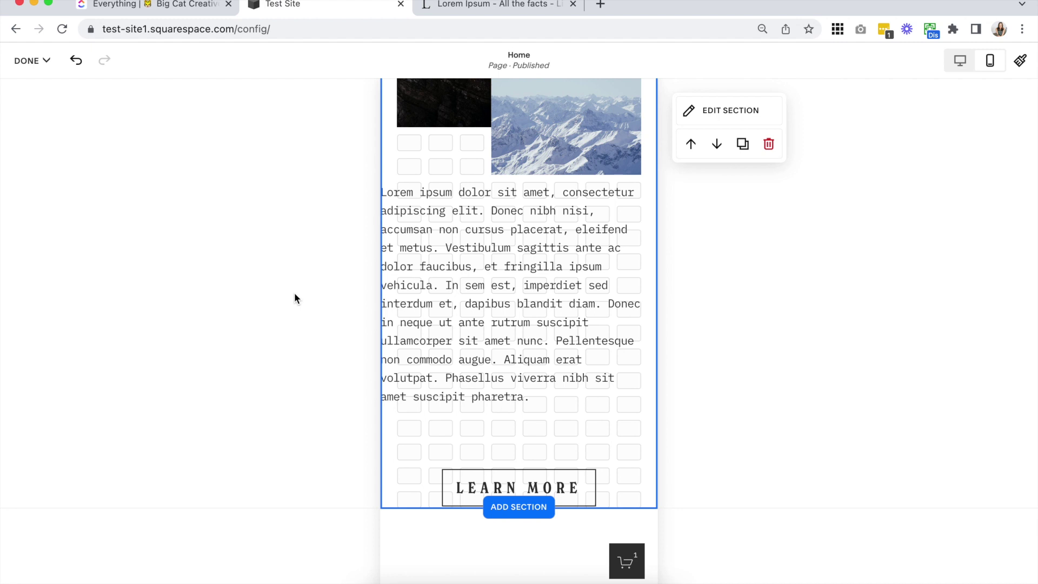
pyautogui.click(425, 271)
pyautogui.moveTo(385, 320); pyautogui.dragTo(401, 322)
# Step: Extend the snowy mountain image to the mobile layout's right edge and the rocky mountain image to its left edge
pyautogui.scroll(3, 406, 410)
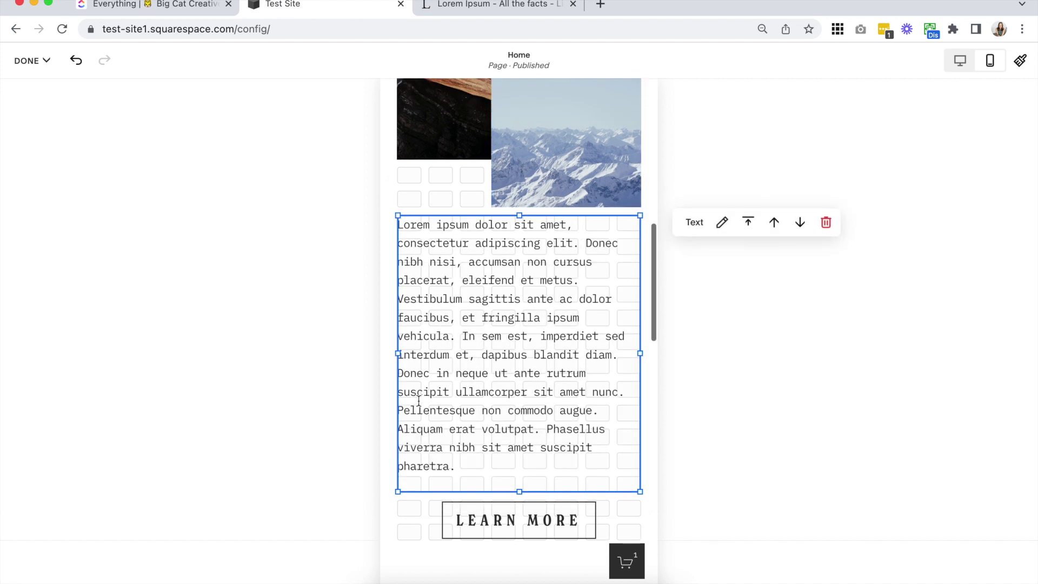
pyautogui.click(630, 213)
pyautogui.moveTo(642, 212); pyautogui.dragTo(654, 211)
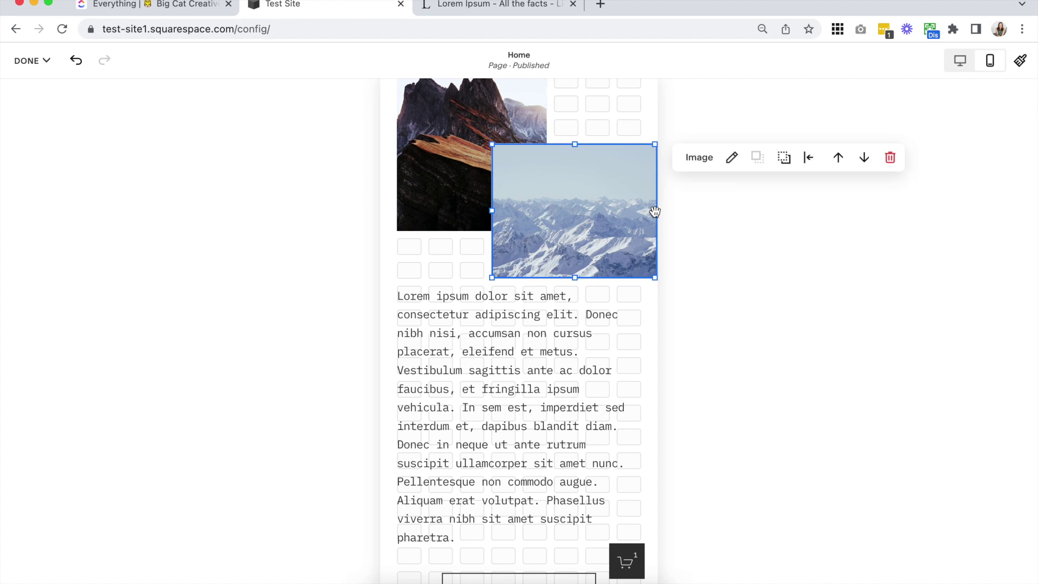
pyautogui.scroll(1, 656, 211)
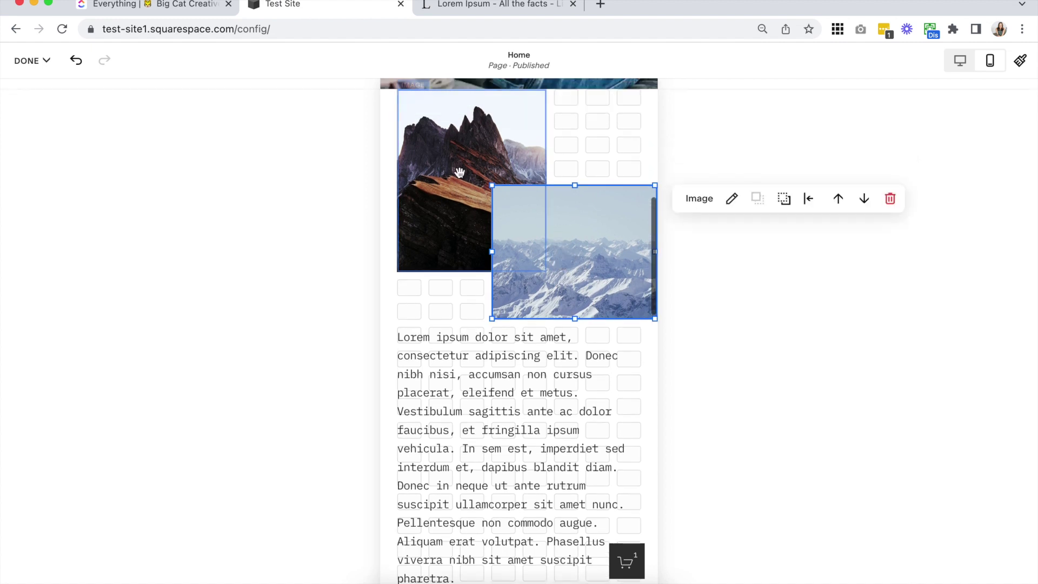
pyautogui.scroll(2, 324, 204)
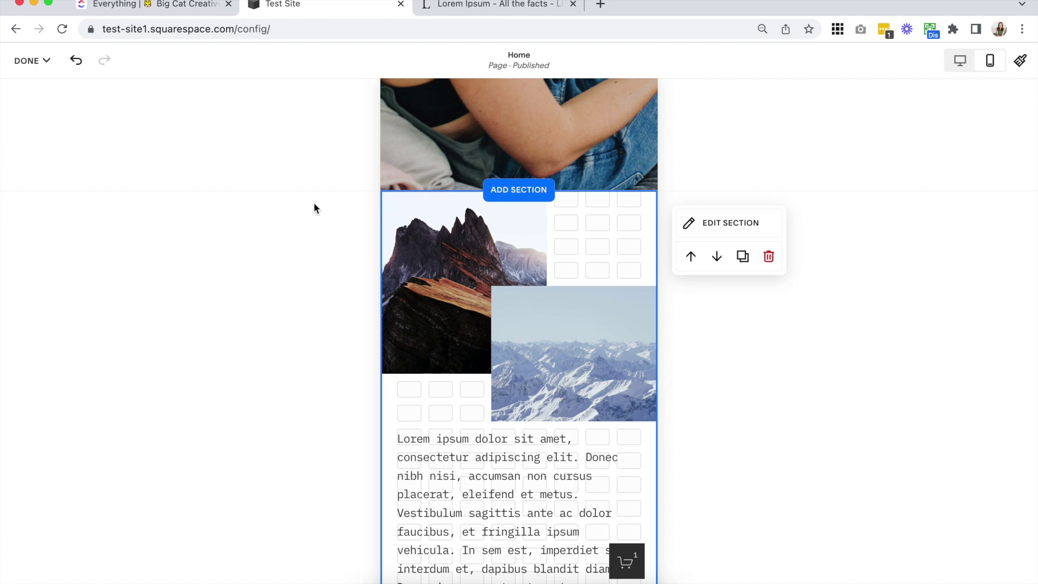
# Step: Extend the Lorem ipsum text block down two rows so that it spans behind the Learn More button
pyautogui.scroll(-3, 346, 262)
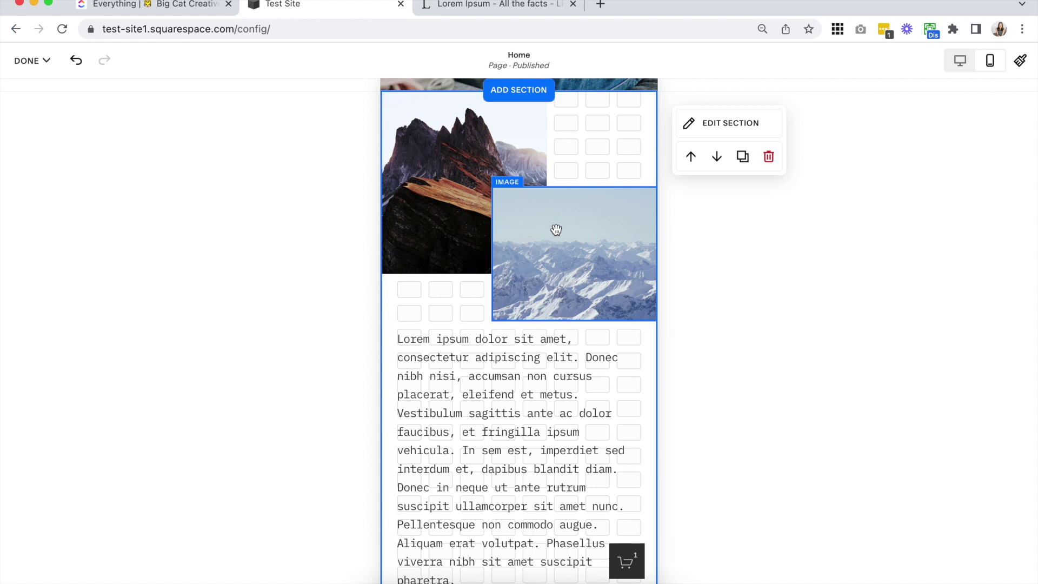
pyautogui.scroll(-3, 556, 230)
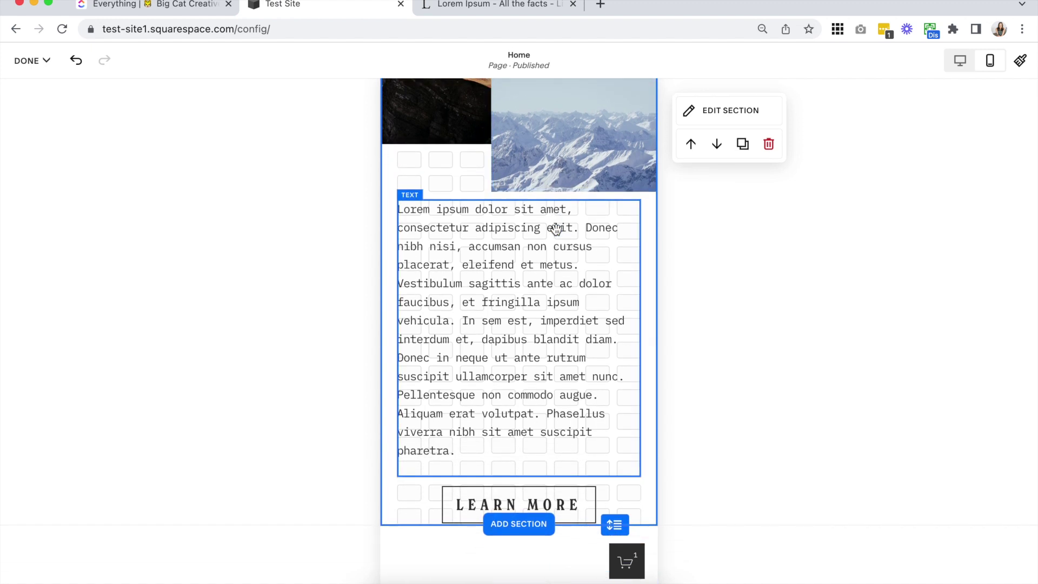
pyautogui.click(556, 230)
pyautogui.scroll(-2, 557, 230)
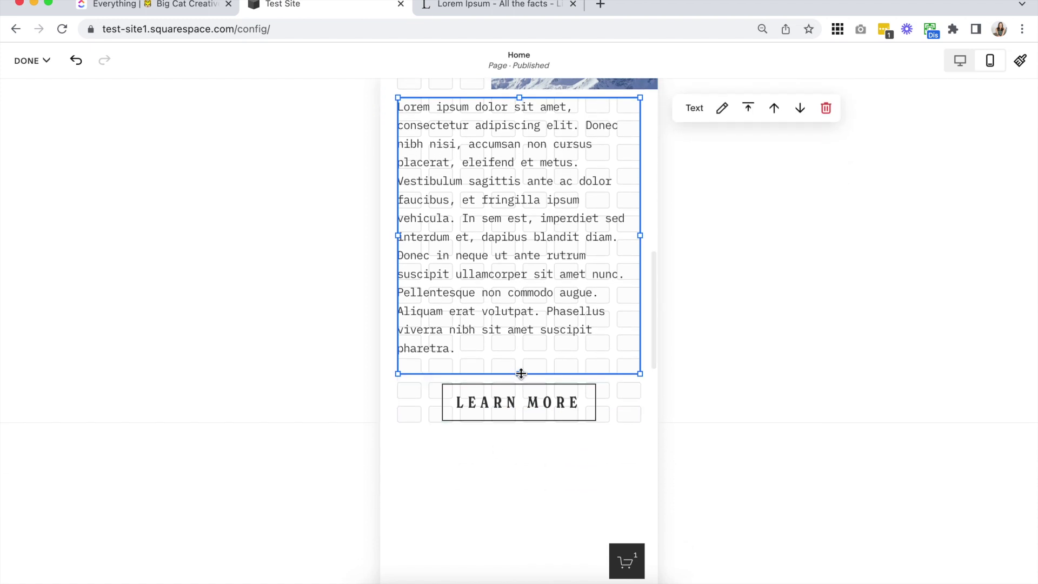
pyautogui.moveTo(521, 373); pyautogui.dragTo(521, 420)
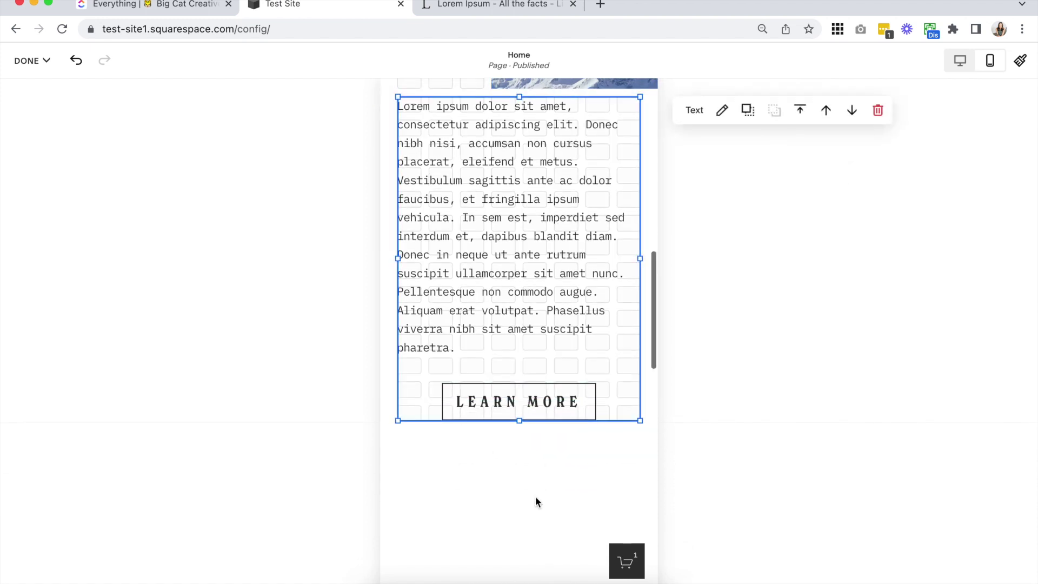
# Step: Raise the top edge of the Learn More button's block by one row, up to the paragraph's last line
pyautogui.click(498, 373)
pyautogui.click(558, 389)
pyautogui.moveTo(521, 378); pyautogui.dragTo(524, 354)
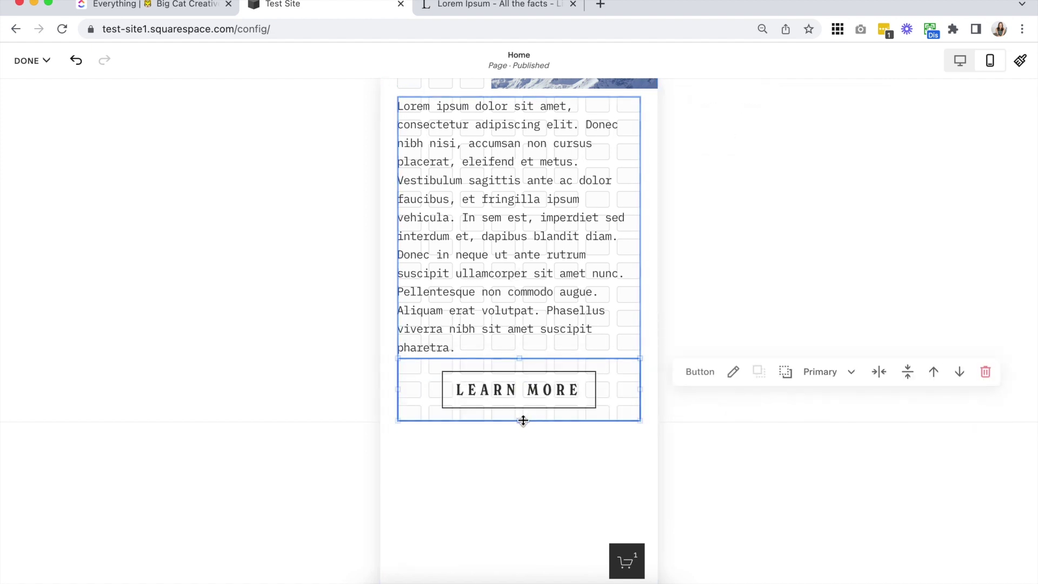
pyautogui.click(525, 503)
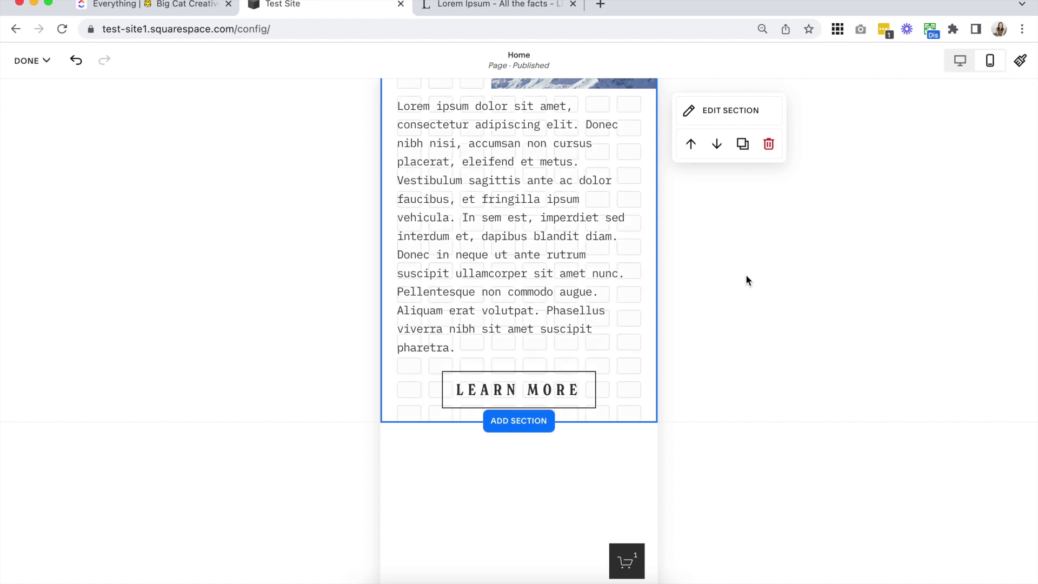
# Step: Extend the section by two rows below the Learn More button, and try lowering the top edge of the button's block
pyautogui.click(609, 390)
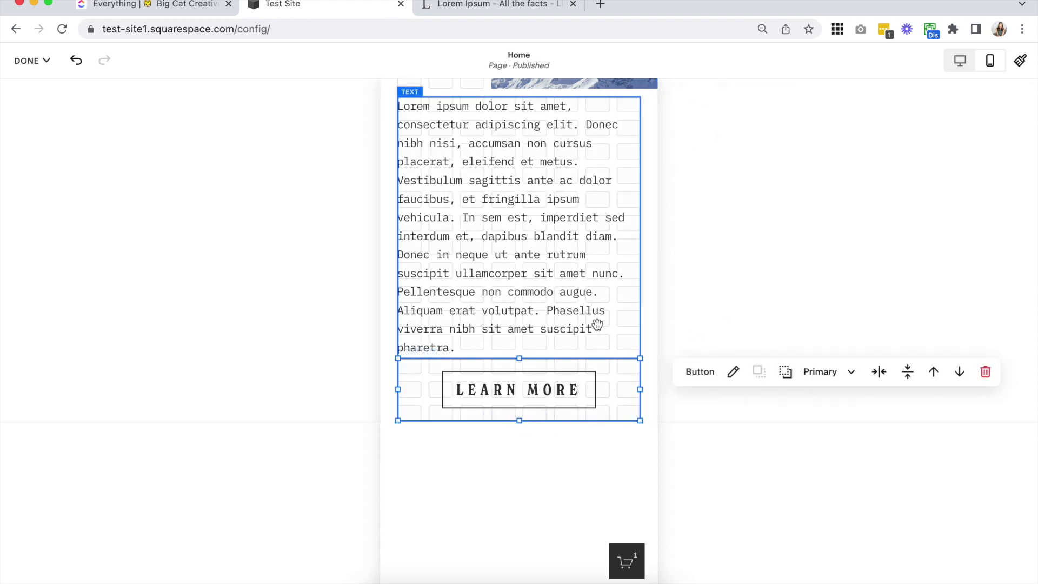
pyautogui.press('Escape')
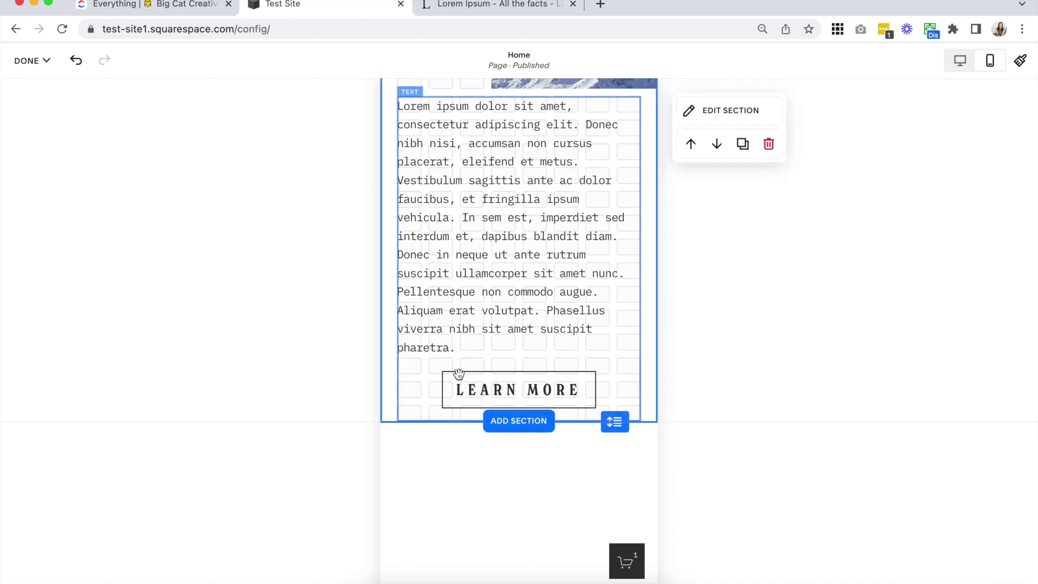
pyautogui.click(528, 413)
pyautogui.moveTo(523, 408)
pyautogui.mouseDown()
pyautogui.moveTo(524, 366)
pyautogui.moveTo(517, 423)
pyautogui.mouseUp()
pyautogui.press('Escape')
pyautogui.click(515, 376)
pyautogui.moveTo(519, 358)
pyautogui.mouseDown()
pyautogui.moveTo(524, 322)
pyautogui.moveTo(522, 364)
pyautogui.mouseUp()
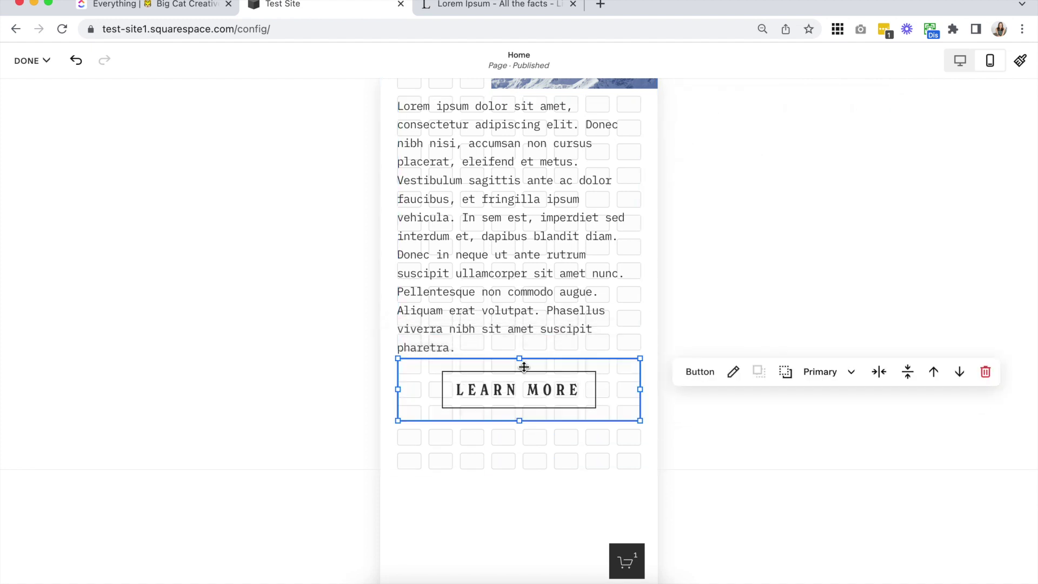
pyautogui.click(646, 281)
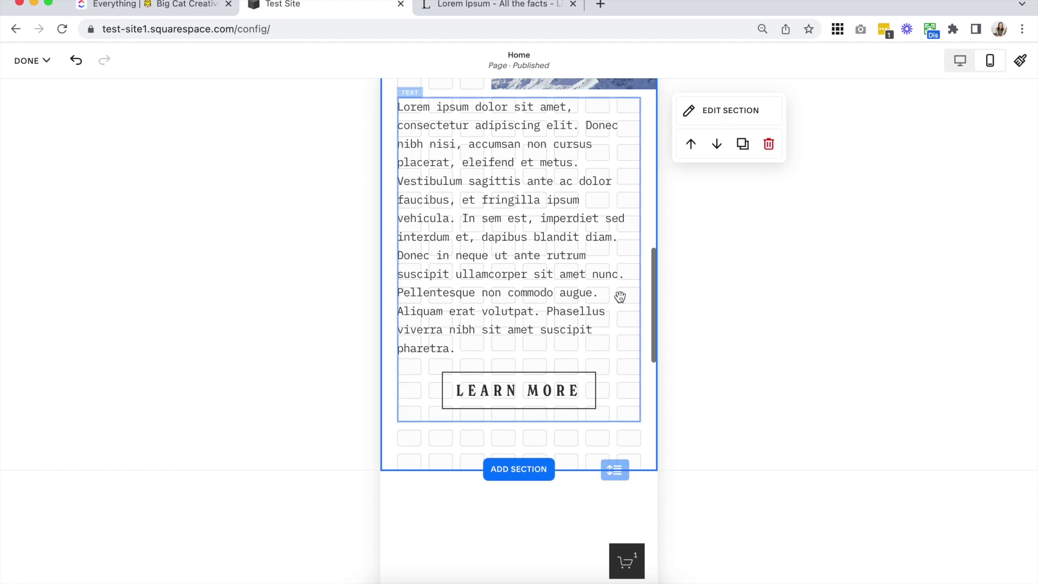
# Step: Shorten the Lorem ipsum text block by two rows from its bottom edge so that it ends one row below the paragraph
pyautogui.click(462, 349)
pyautogui.moveTo(461, 344); pyautogui.dragTo(448, 287)
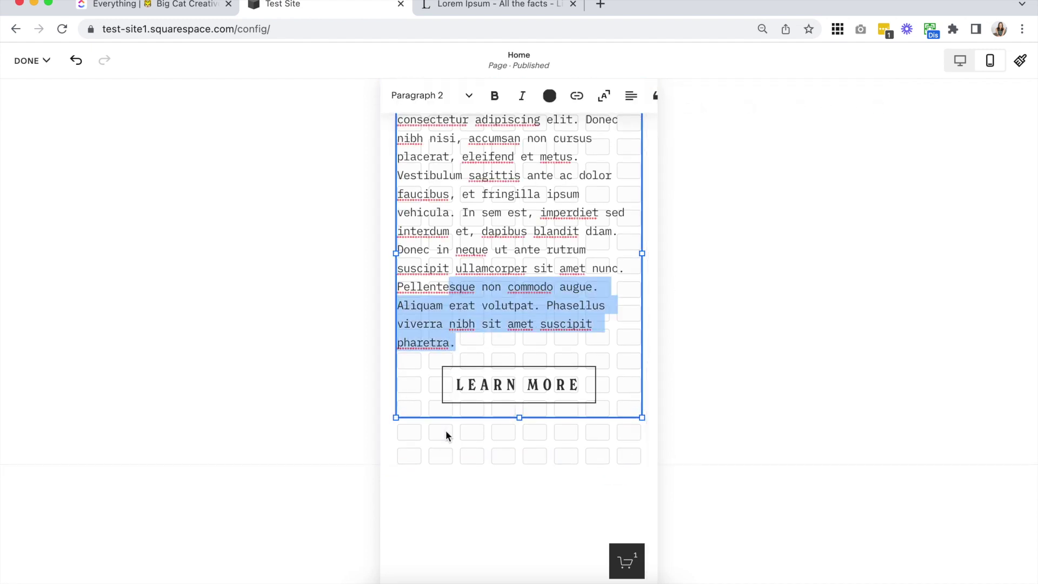
pyautogui.scroll(-1, 471, 401)
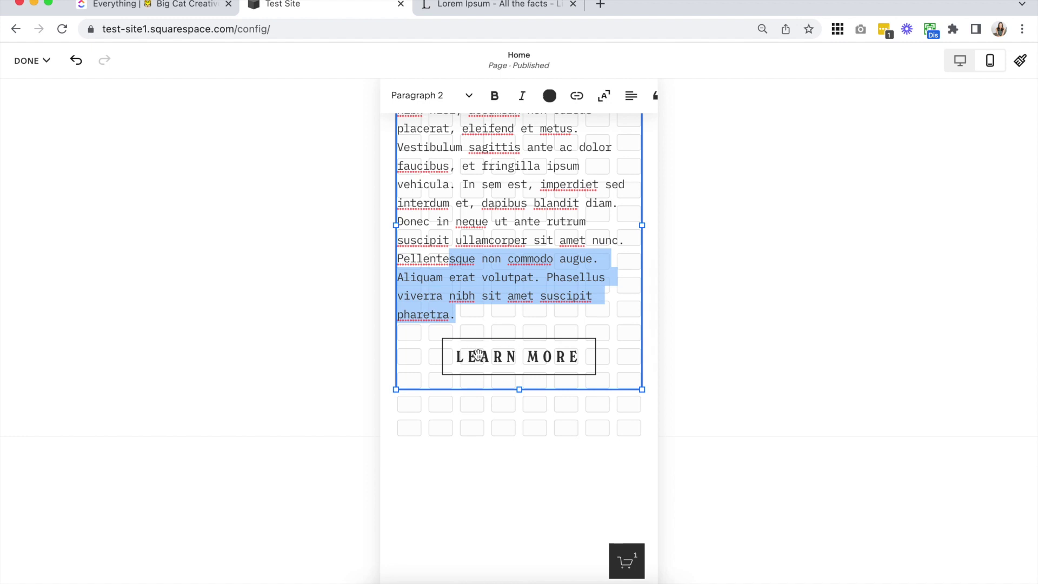
pyautogui.scroll(3, 479, 354)
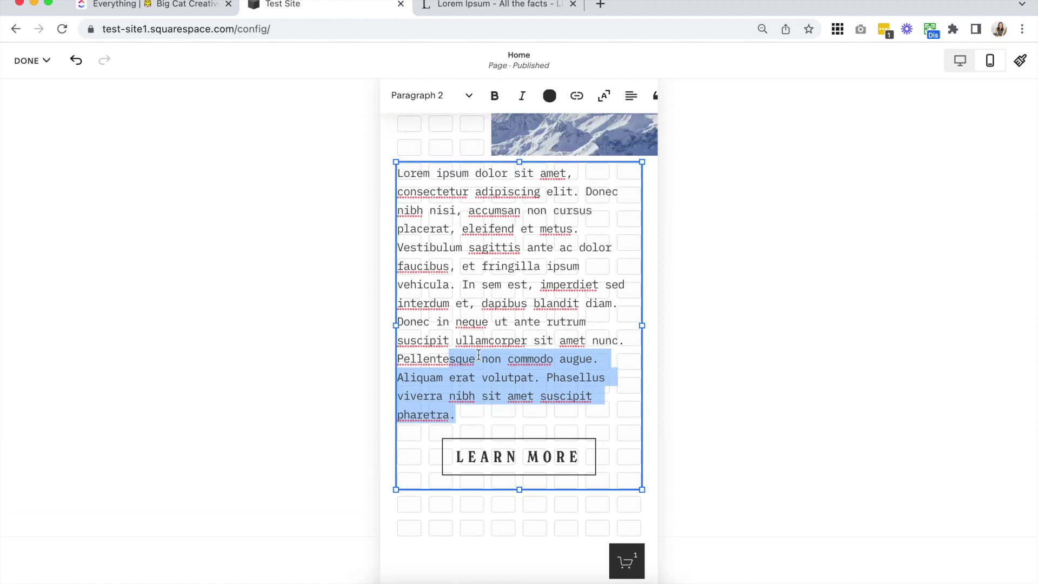
pyautogui.click(463, 513)
pyautogui.moveTo(450, 359); pyautogui.dragTo(568, 471)
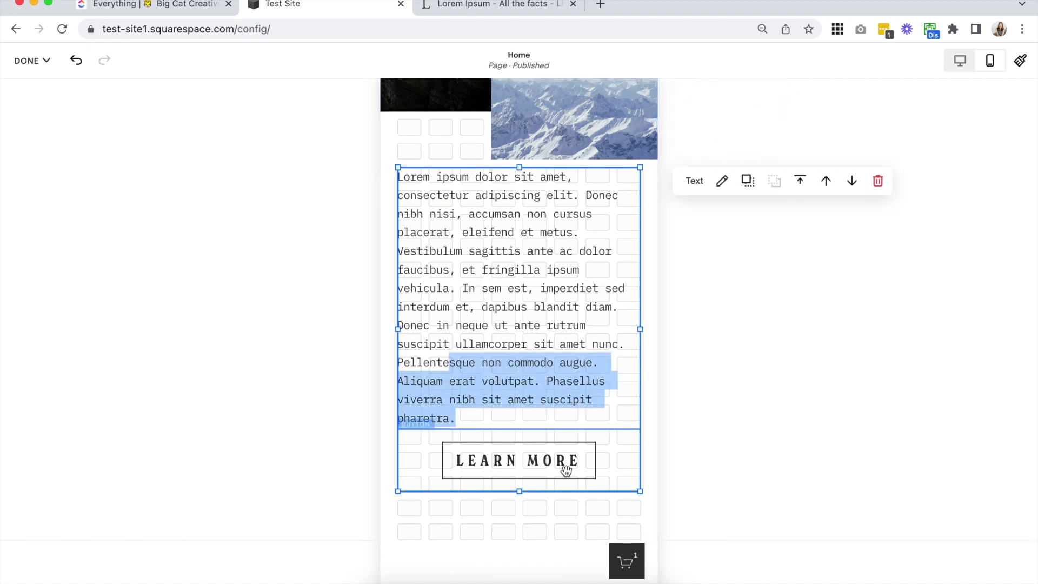
pyautogui.click(525, 416)
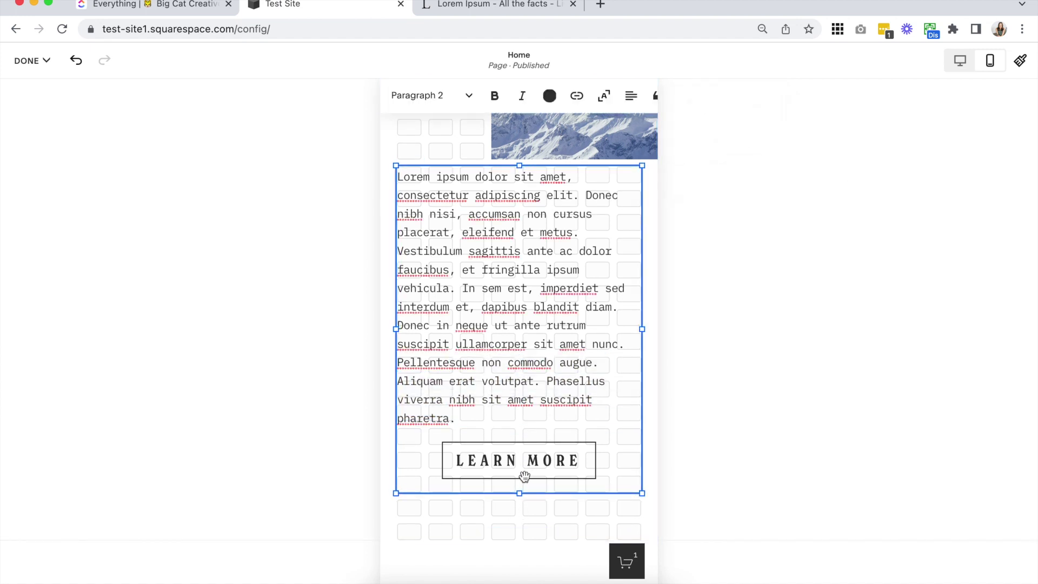
pyautogui.moveTo(520, 494); pyautogui.dragTo(521, 359)
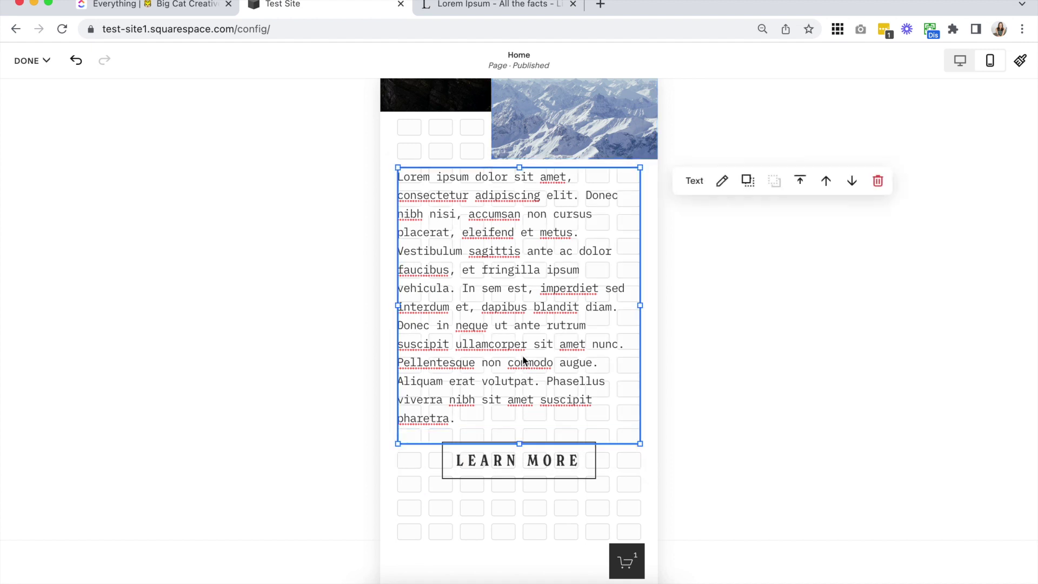
# Step: Lower the top edge of the Learn More button's block by one row so that it starts directly below the text block
pyautogui.scroll(-2, 521, 359)
pyautogui.moveTo(520, 407); pyautogui.dragTo(521, 428)
pyautogui.click(563, 385)
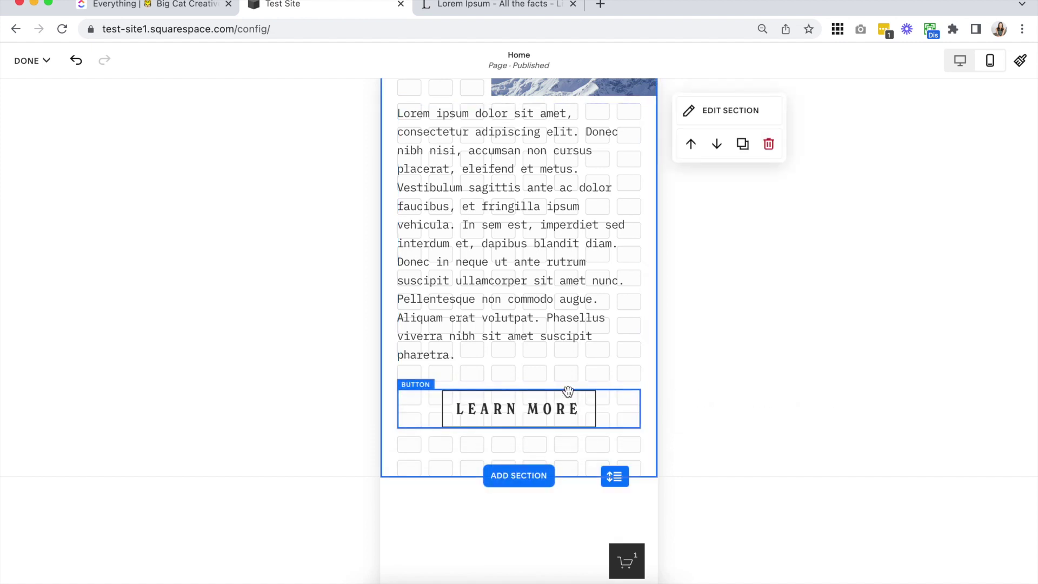
pyautogui.click(563, 403)
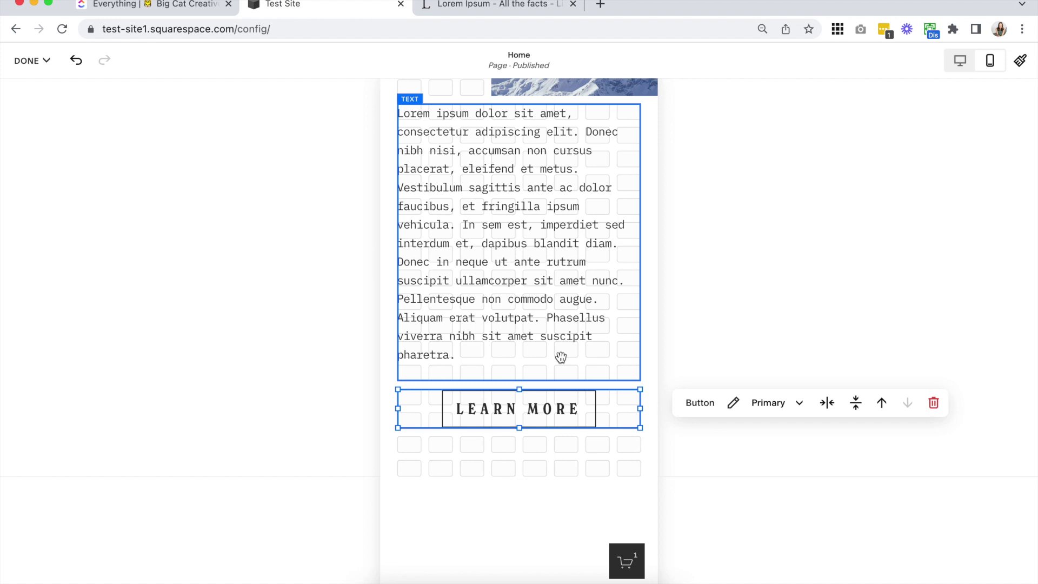
pyautogui.click(556, 469)
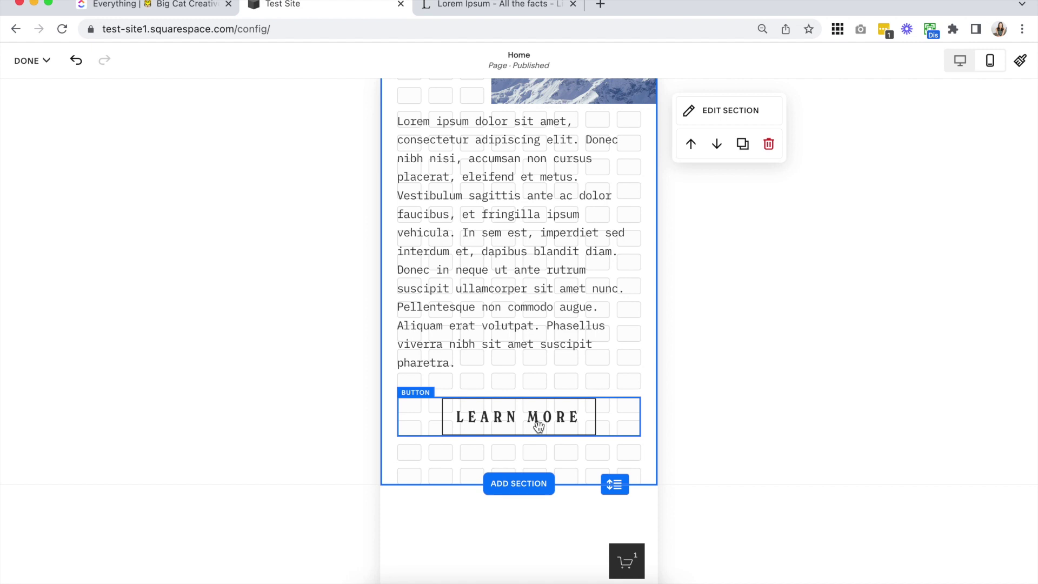
# Step: Move the Learn More button down about six rows, and bring it back to one row below the paragraph
pyautogui.scroll(5, 591, 304)
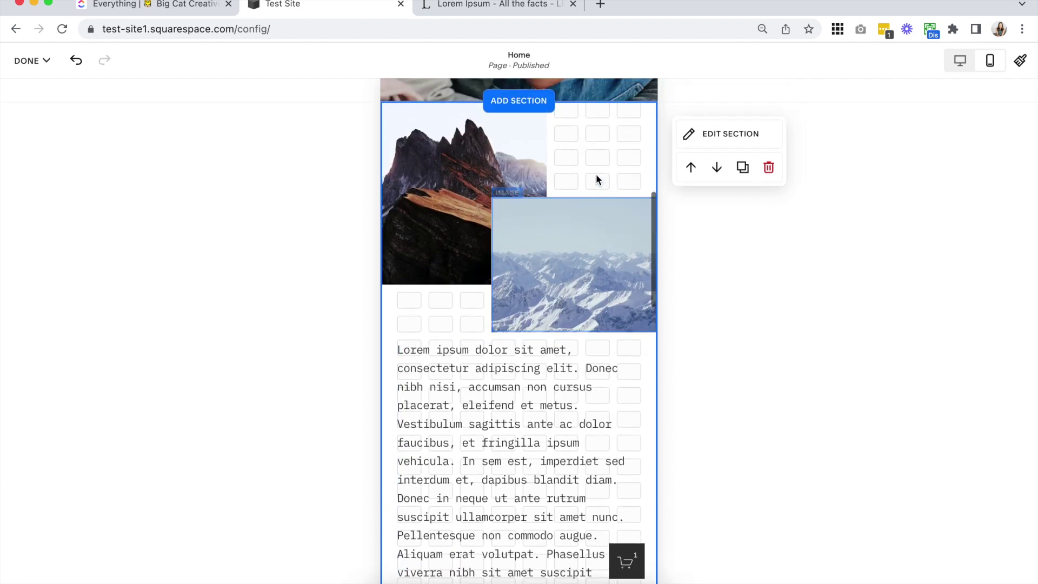
pyautogui.scroll(-3, 600, 238)
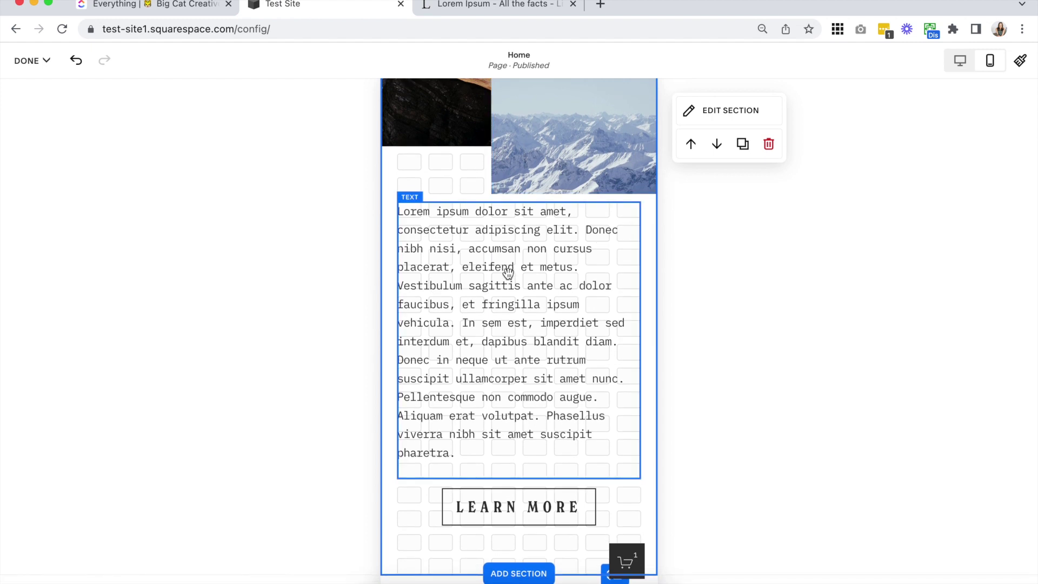
pyautogui.scroll(-2, 535, 240)
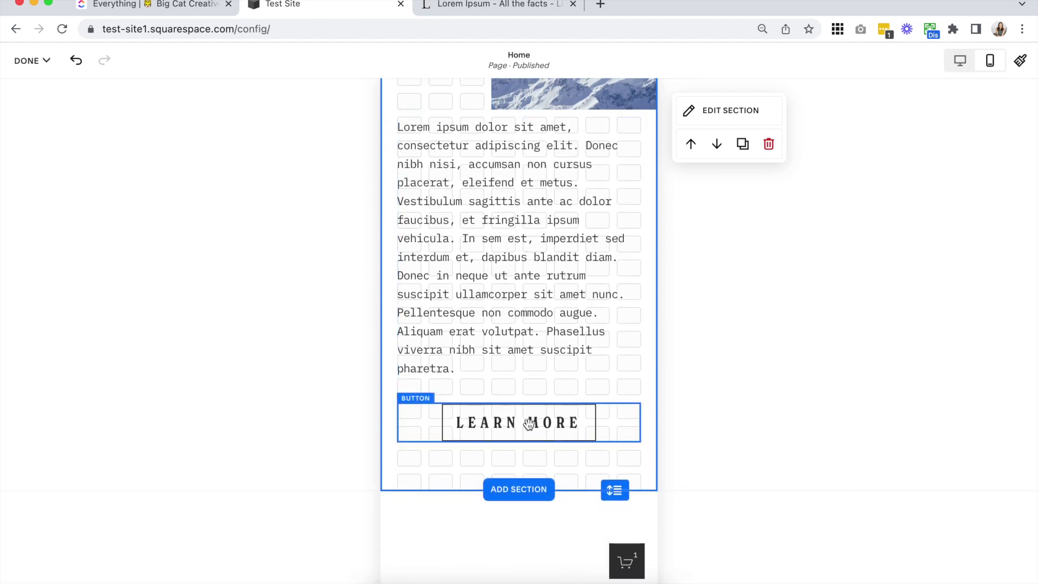
pyautogui.scroll(4, 540, 342)
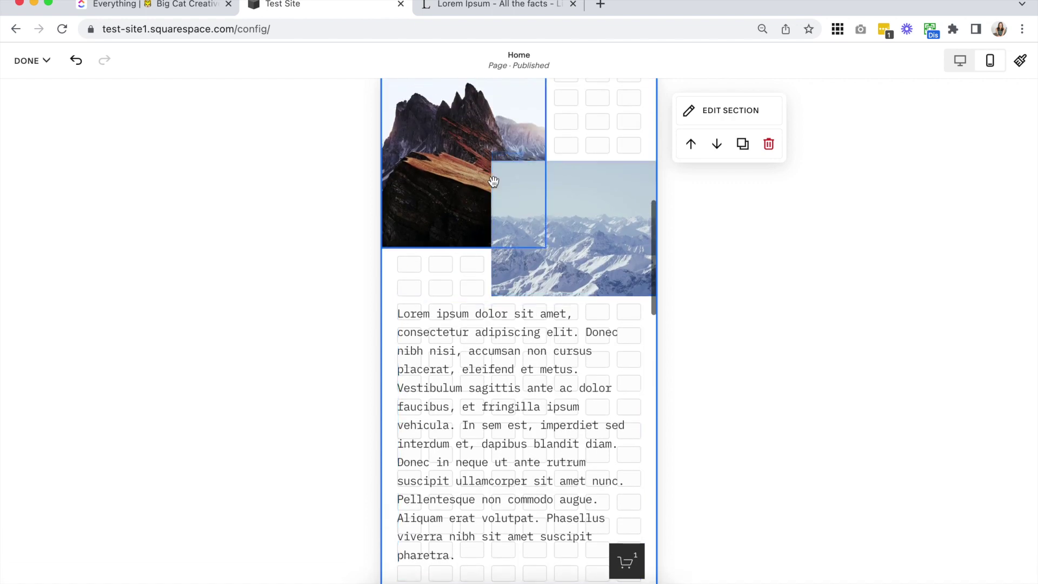
pyautogui.scroll(-5, 574, 197)
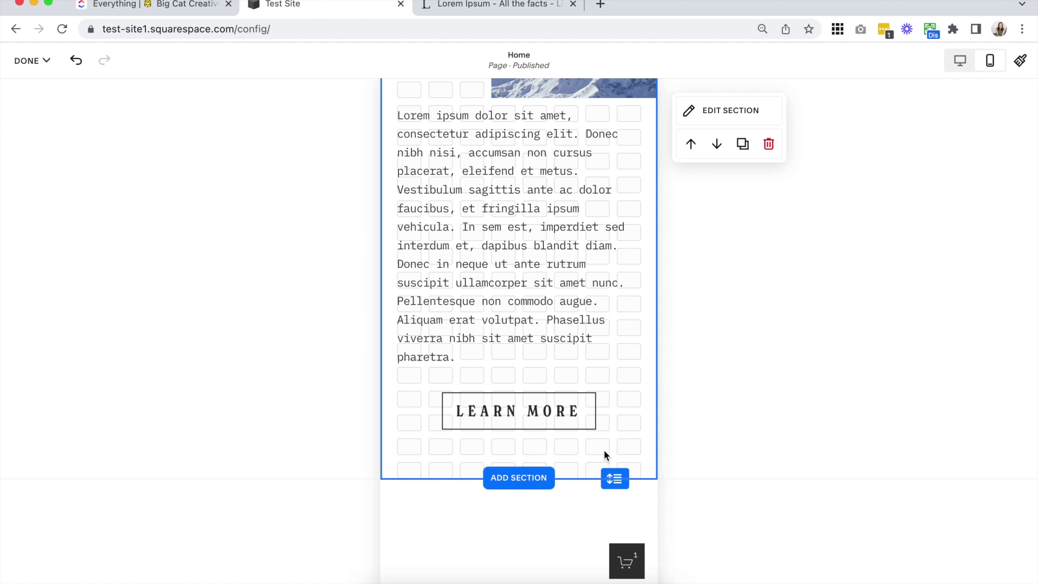
pyautogui.scroll(-2, 604, 450)
pyautogui.moveTo(547, 341); pyautogui.dragTo(544, 503)
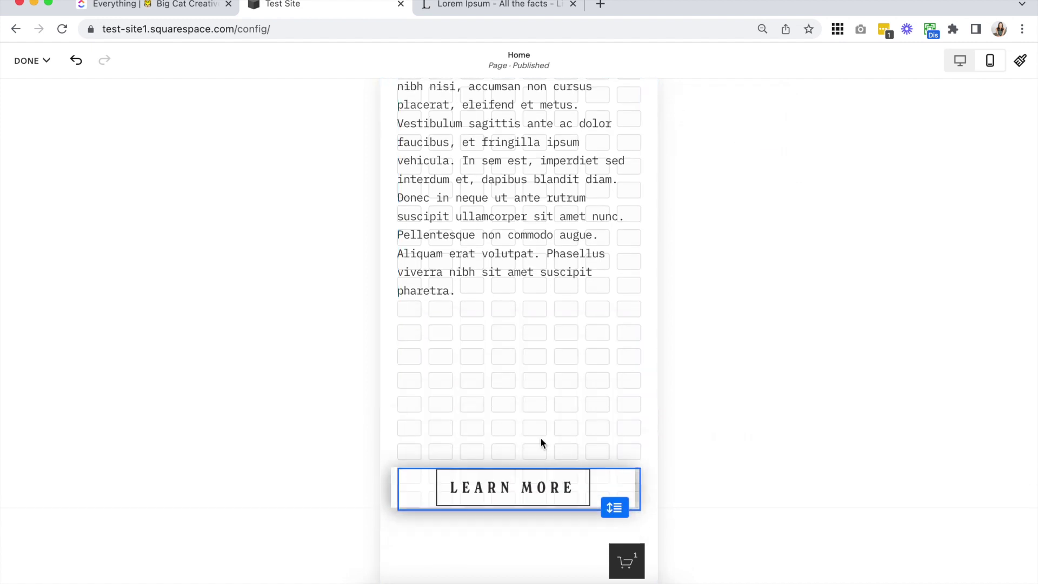
pyautogui.click(531, 436)
pyautogui.moveTo(531, 435); pyautogui.dragTo(549, 295)
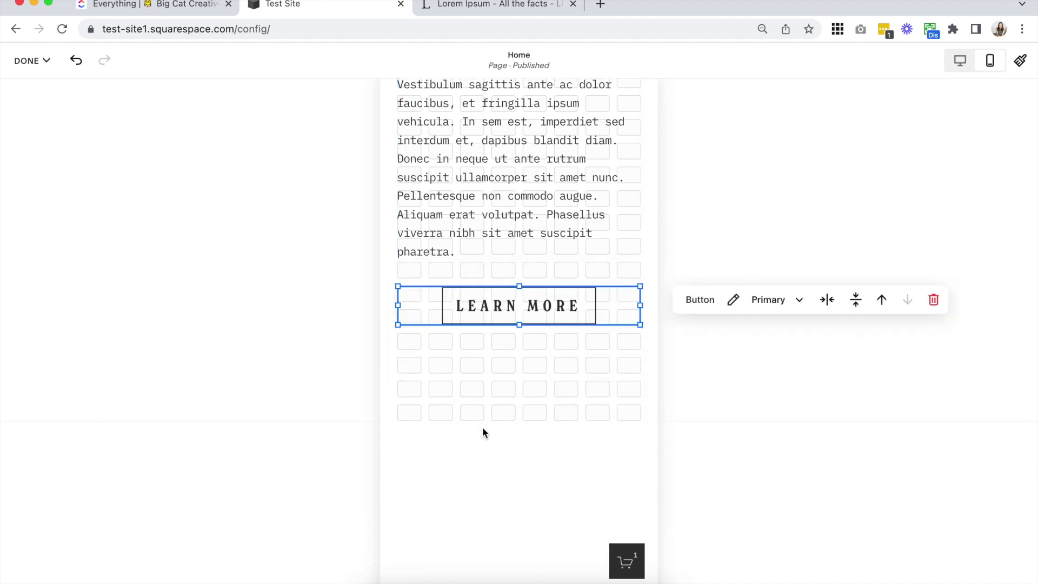
pyautogui.click(557, 368)
# Step: Extend the section to about twelve rows below the Learn More button, and shorten it by five rows
pyautogui.scroll(-3, 579, 378)
pyautogui.moveTo(609, 332); pyautogui.dragTo(615, 485)
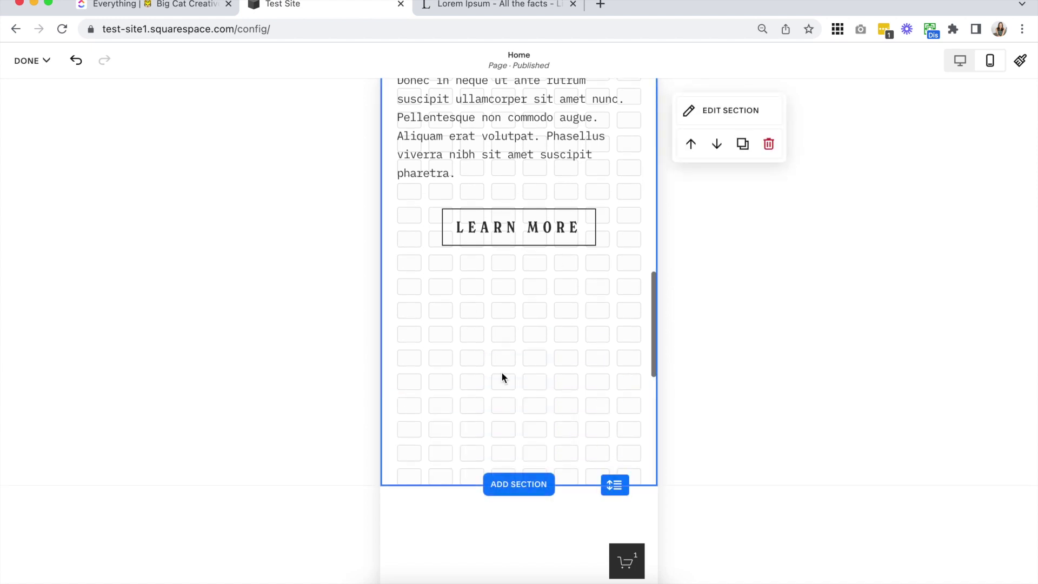
pyautogui.scroll(-5, 583, 310)
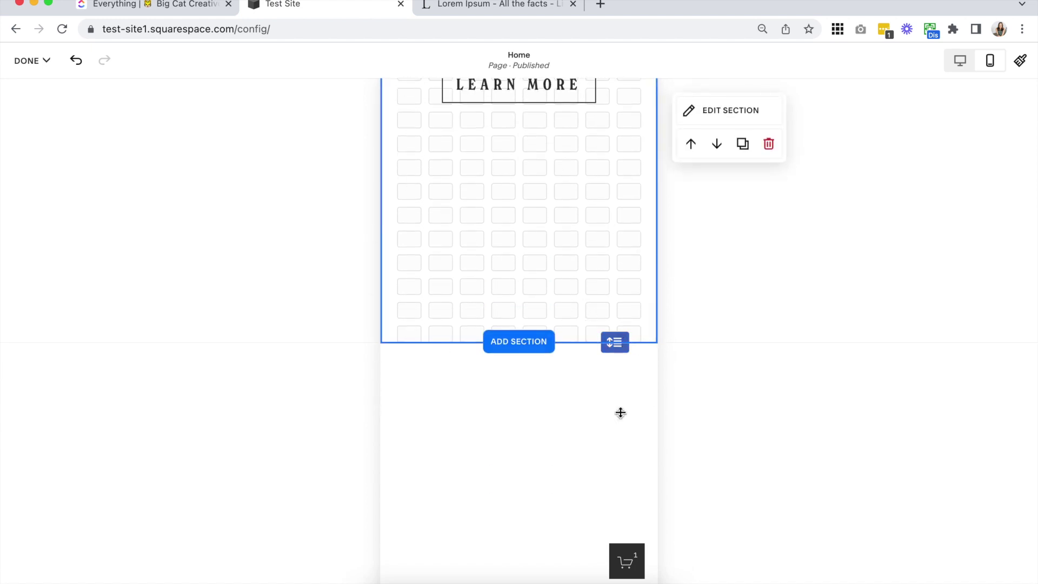
pyautogui.scroll(10, 590, 306)
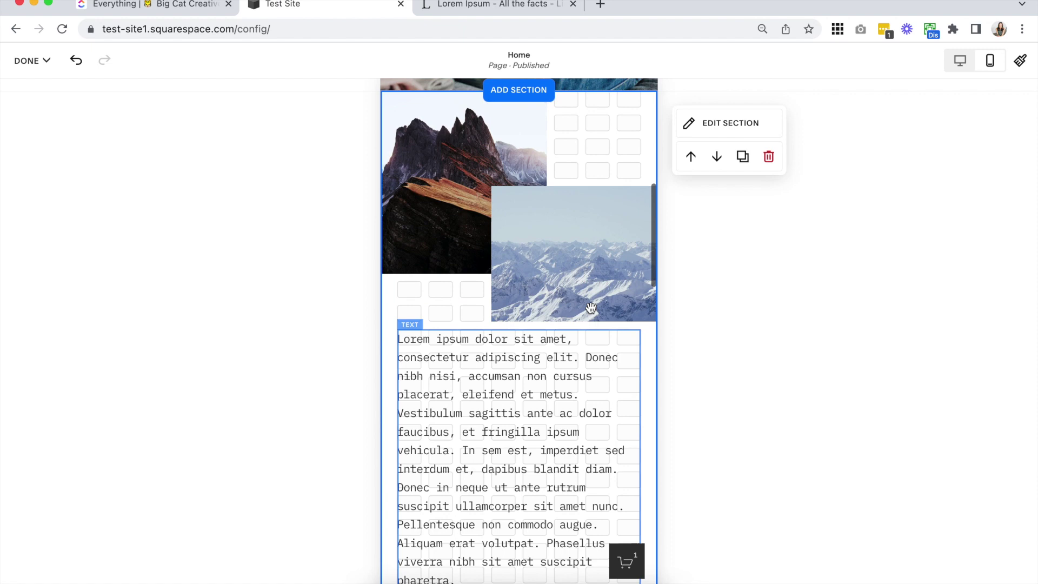
pyautogui.scroll(-15, 590, 307)
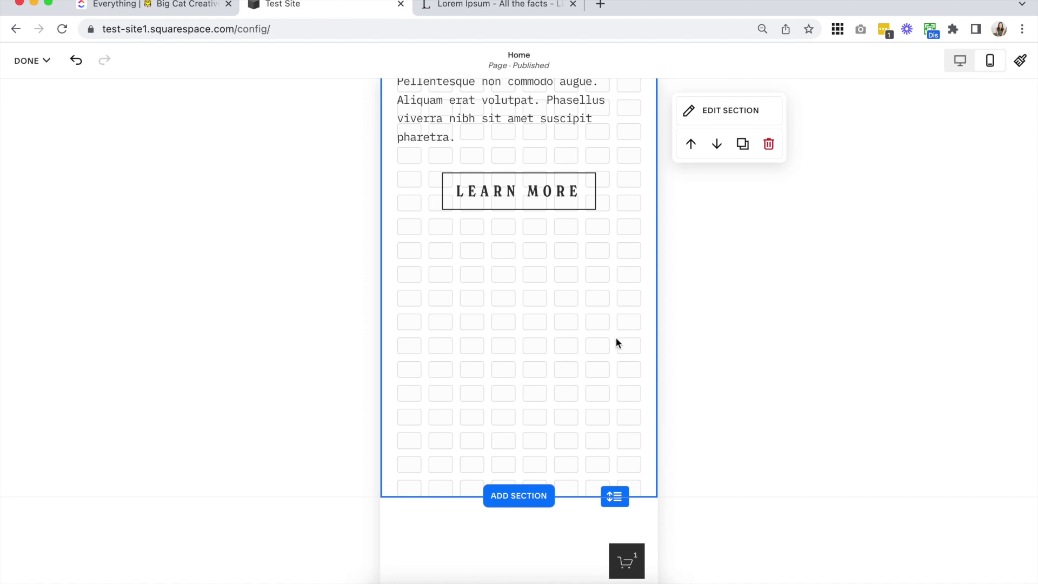
pyautogui.moveTo(615, 496); pyautogui.dragTo(628, 388)
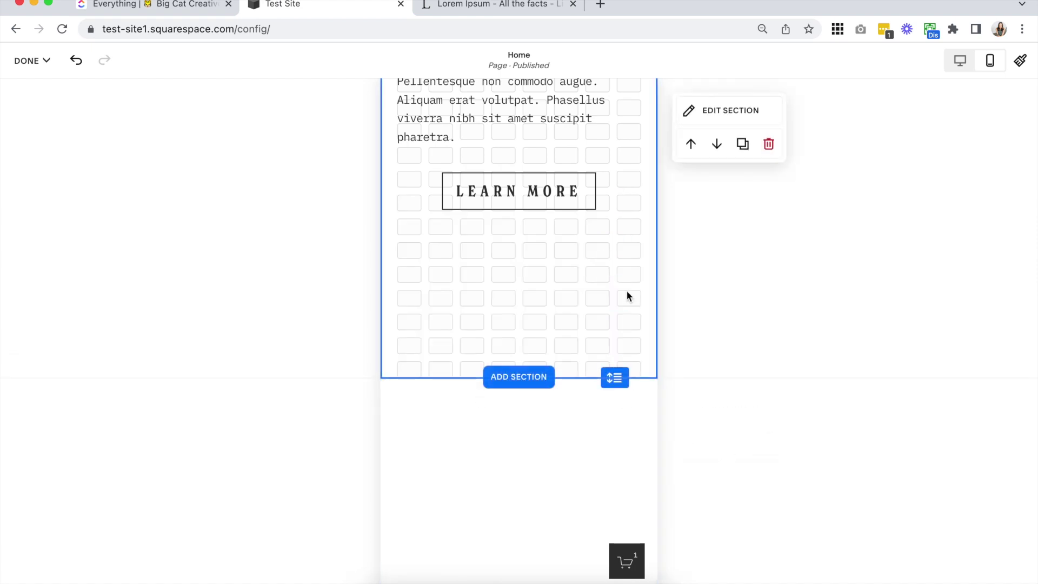
# Step: Set the section's grid row count to 24 so that the section ends at the Learn More button
pyautogui.click(722, 115)
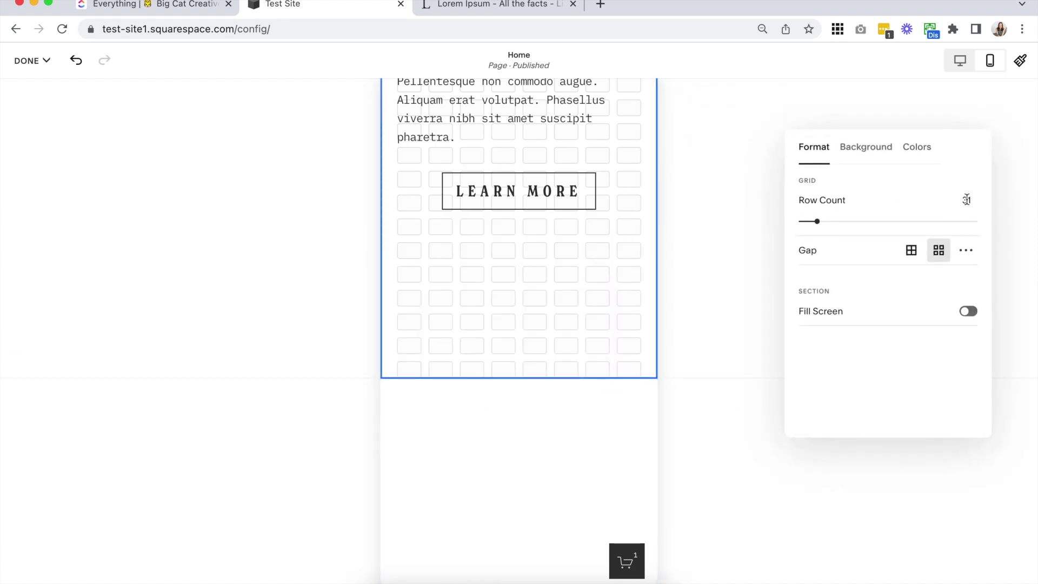
pyautogui.moveTo(816, 221); pyautogui.dragTo(801, 222)
pyautogui.click(577, 356)
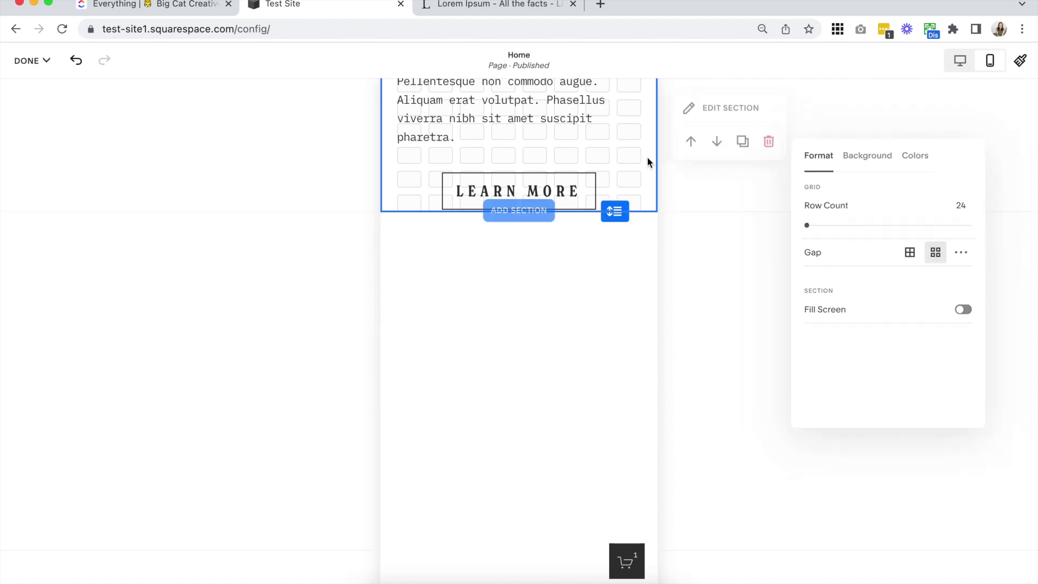
pyautogui.scroll(5, 649, 160)
pyautogui.scroll(3, 619, 191)
pyautogui.scroll(-3, 619, 191)
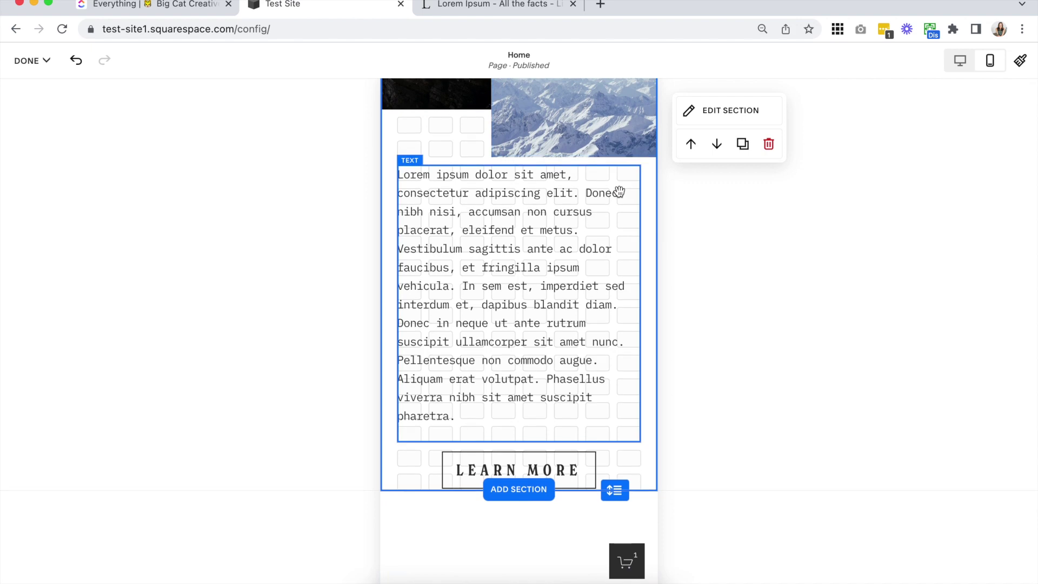
pyautogui.scroll(4, 621, 250)
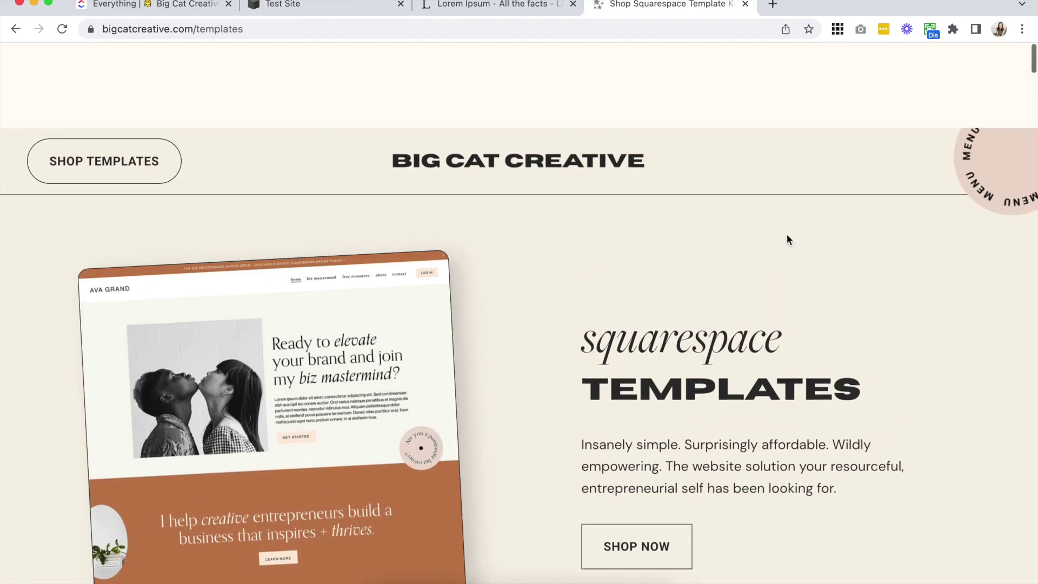
# Step: Look through Big Cat Creative's Squarespace templates page, from the opening banner down past the template previews and the descriptions of the kits
pyautogui.scroll(-3, 786, 235)
pyautogui.scroll(-2, 787, 235)
pyautogui.scroll(3, 786, 237)
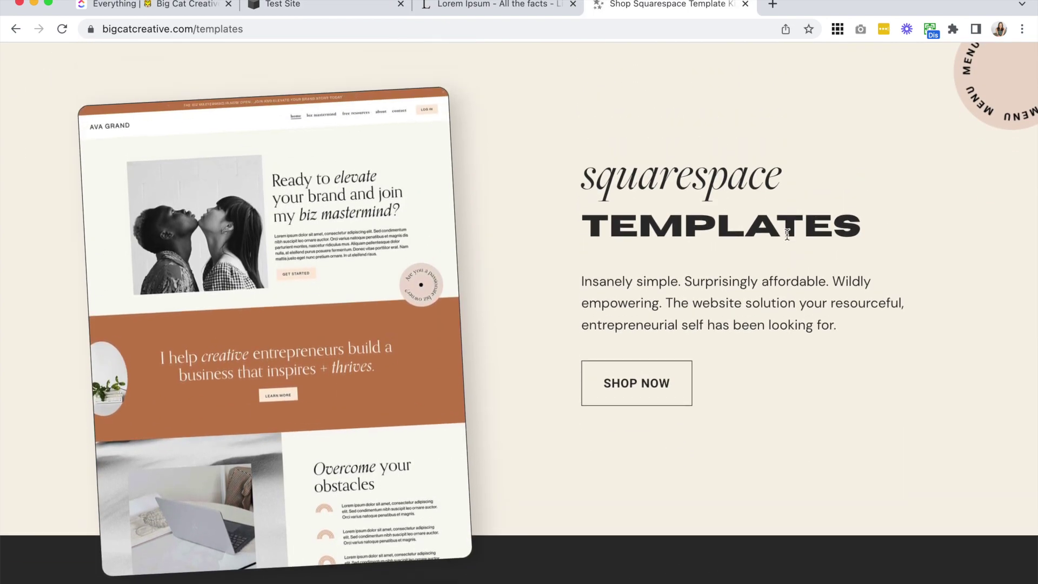
pyautogui.scroll(-10, 786, 234)
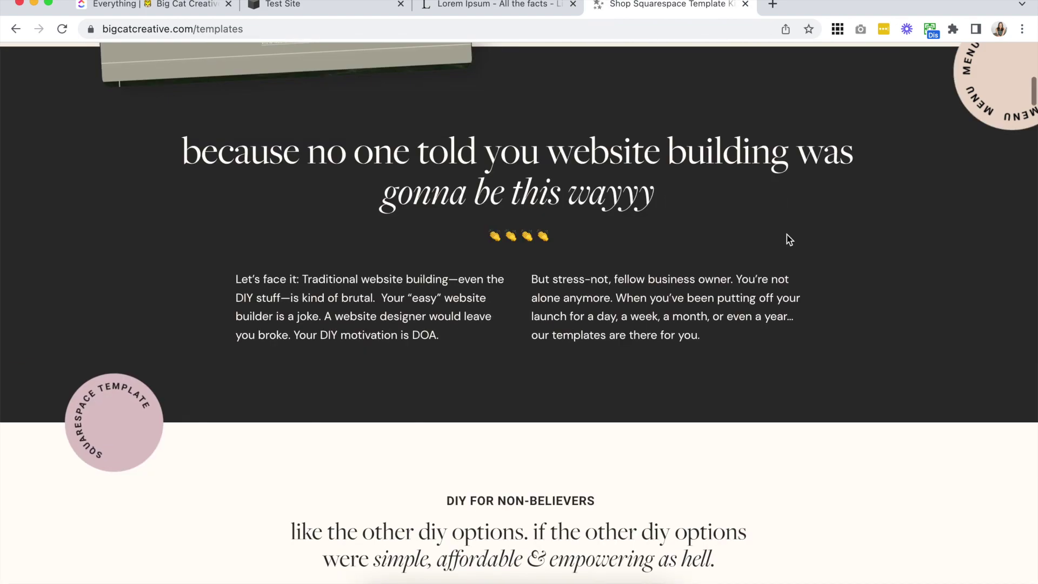
pyautogui.scroll(-4, 787, 235)
pyautogui.scroll(-1, 787, 238)
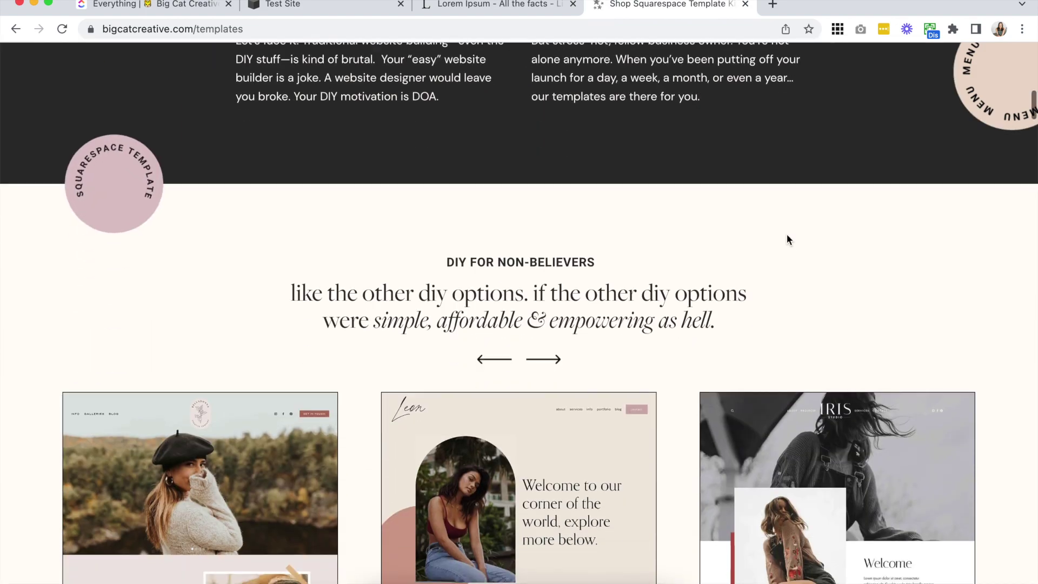
pyautogui.scroll(-2, 786, 238)
pyautogui.scroll(-5, 991, 219)
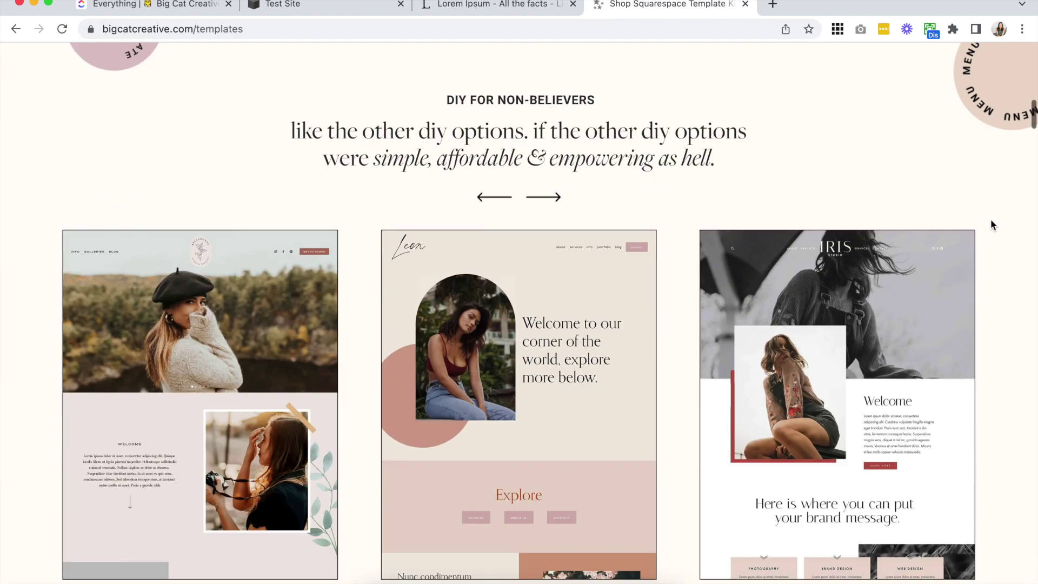
pyautogui.scroll(-5, 990, 219)
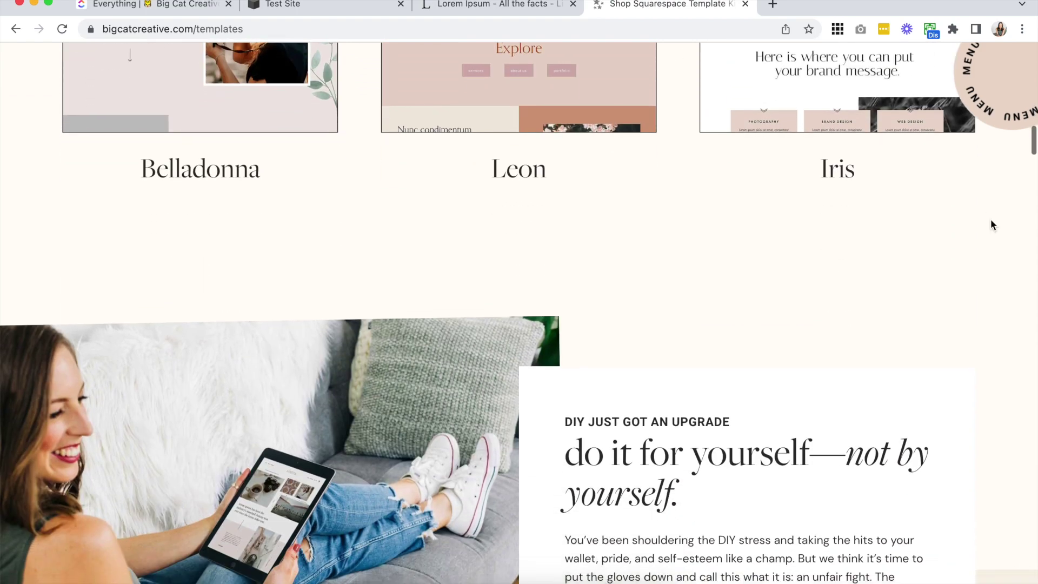
pyautogui.scroll(4, 990, 219)
pyautogui.scroll(-12, 990, 219)
pyautogui.scroll(-2, 991, 219)
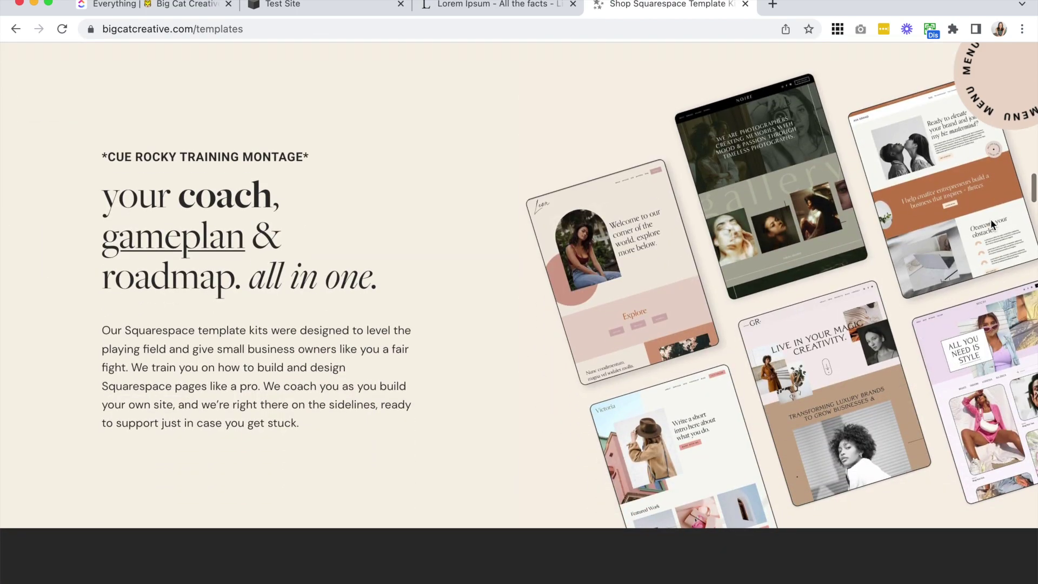
# Step: Look through the template kit listings from Noire and Ava Grand down to Ventura and Sophie, examining their previews, Squarespace versions and prices
pyautogui.scroll(-10, 991, 219)
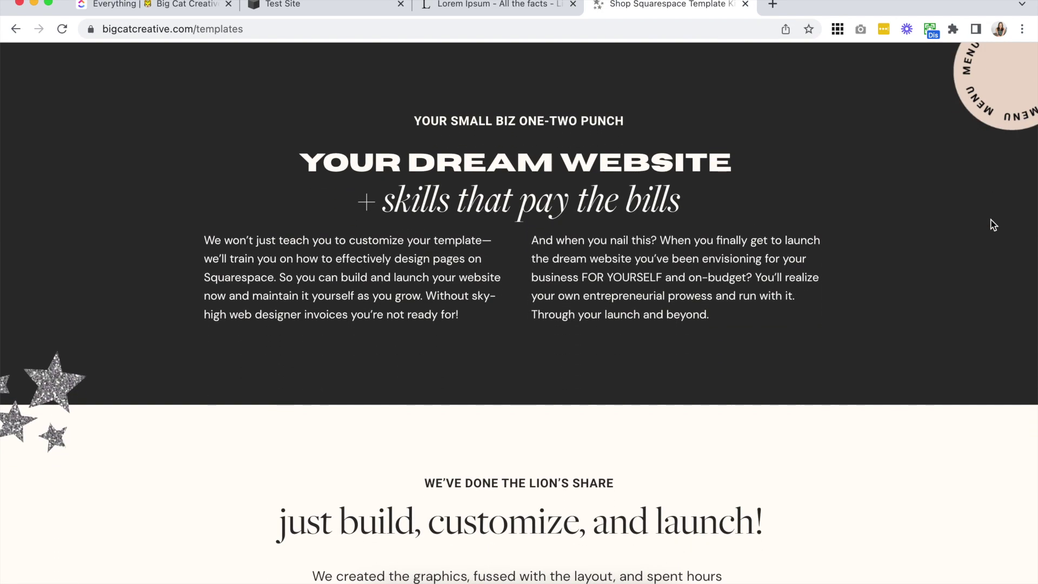
pyautogui.scroll(-11, 992, 224)
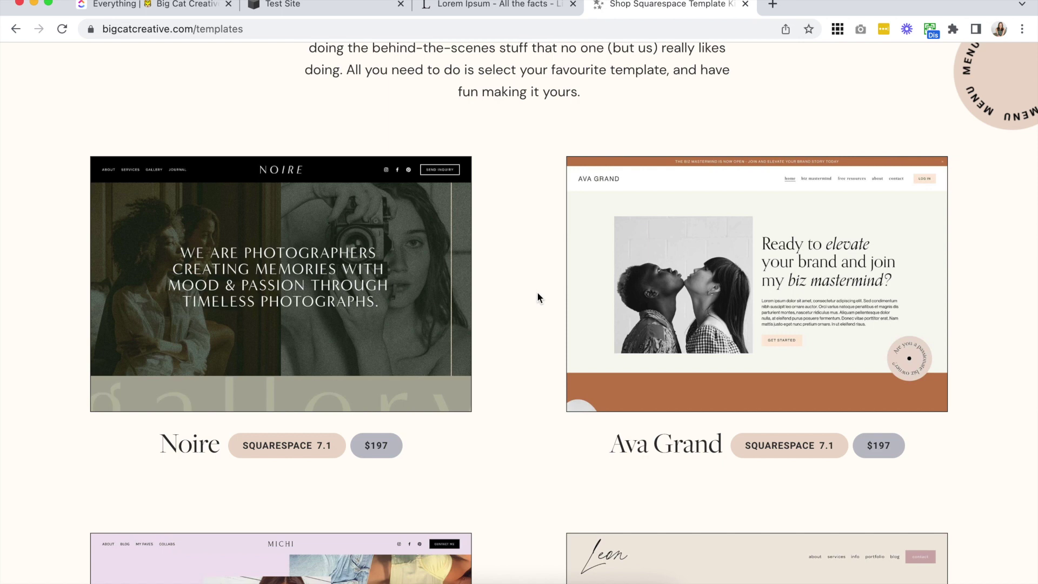
pyautogui.scroll(-4, 537, 293)
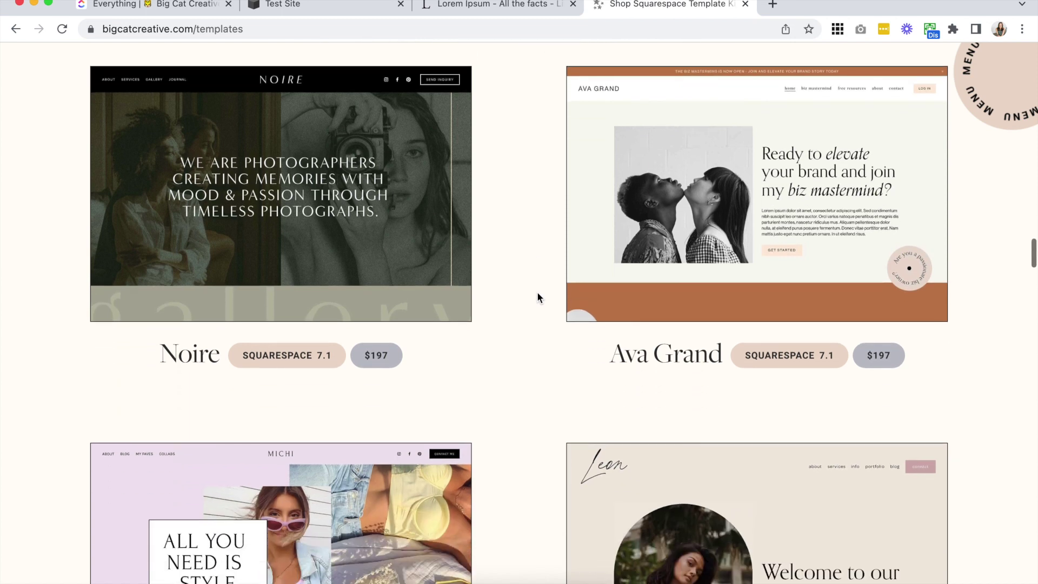
pyautogui.scroll(-3, 518, 316)
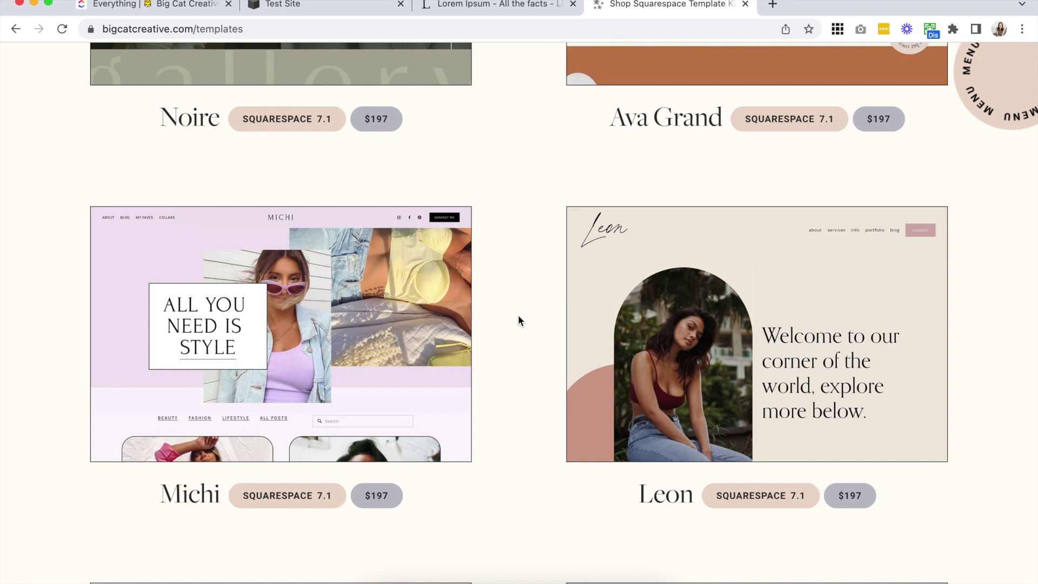
pyautogui.scroll(-3, 519, 316)
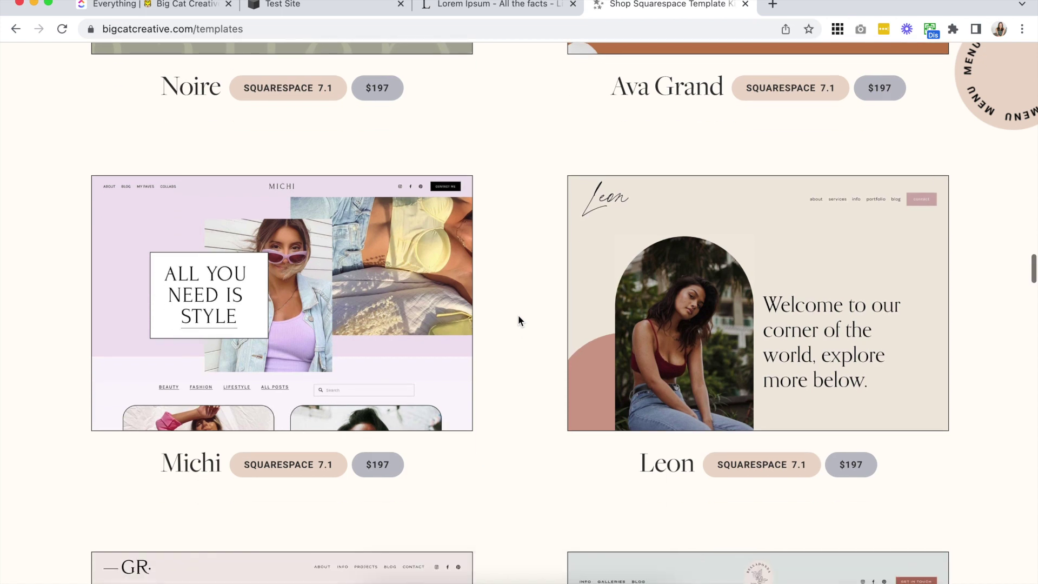
pyautogui.scroll(-5, 518, 316)
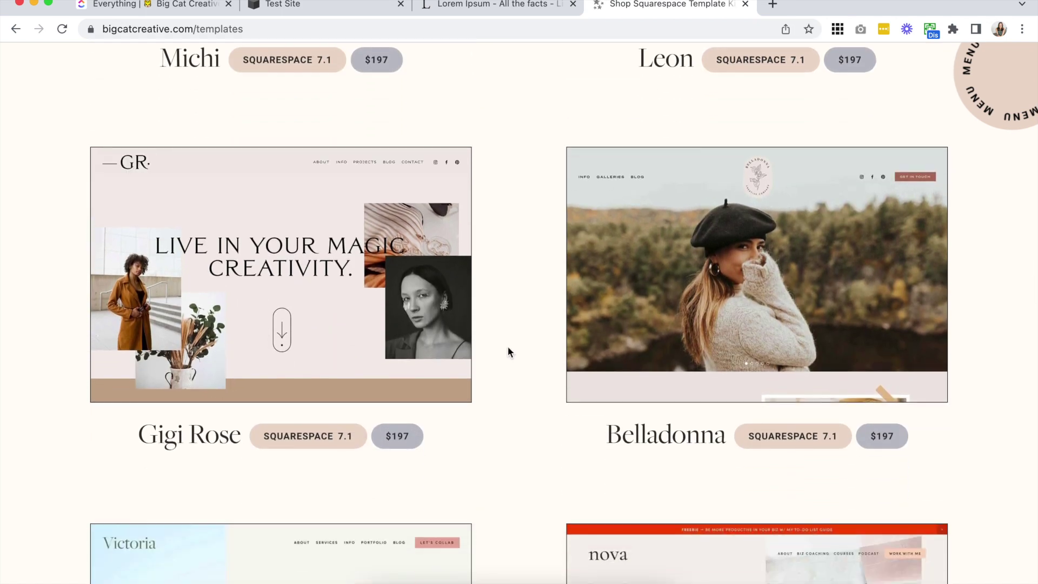
pyautogui.scroll(-5, 517, 351)
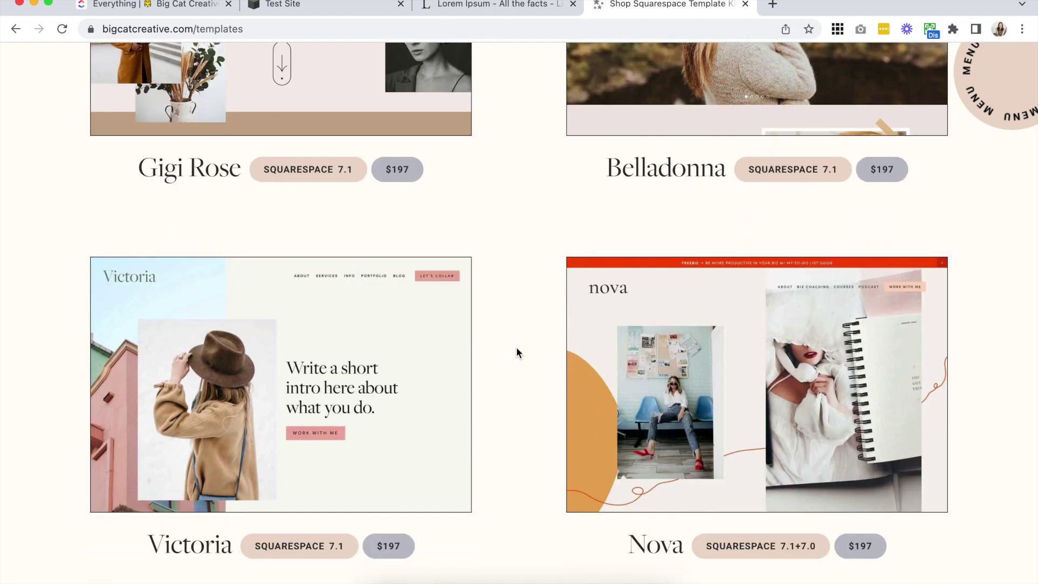
pyautogui.scroll(-7, 517, 350)
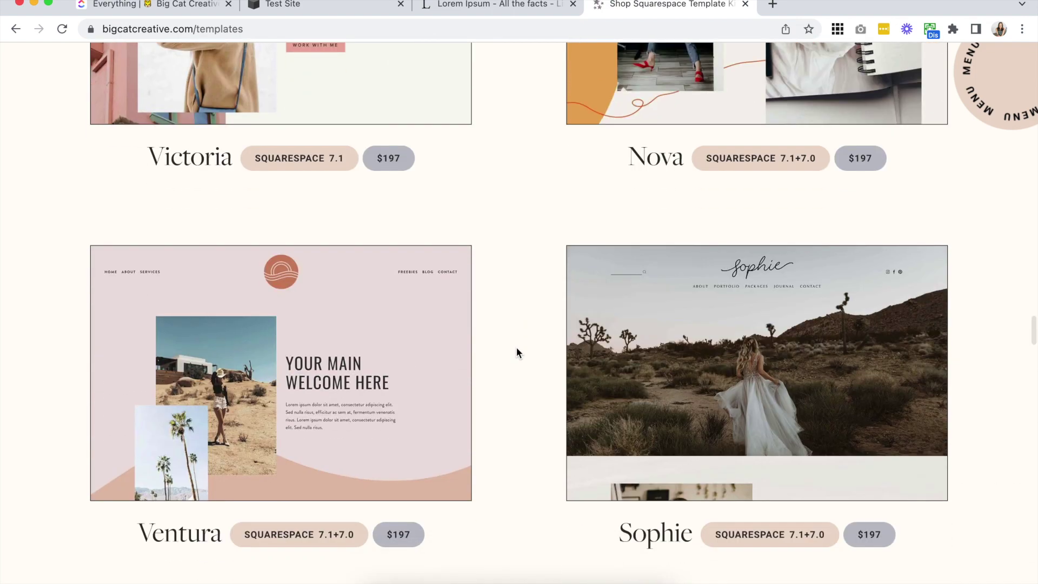
pyautogui.scroll(-5, 516, 352)
pyautogui.scroll(3, 516, 352)
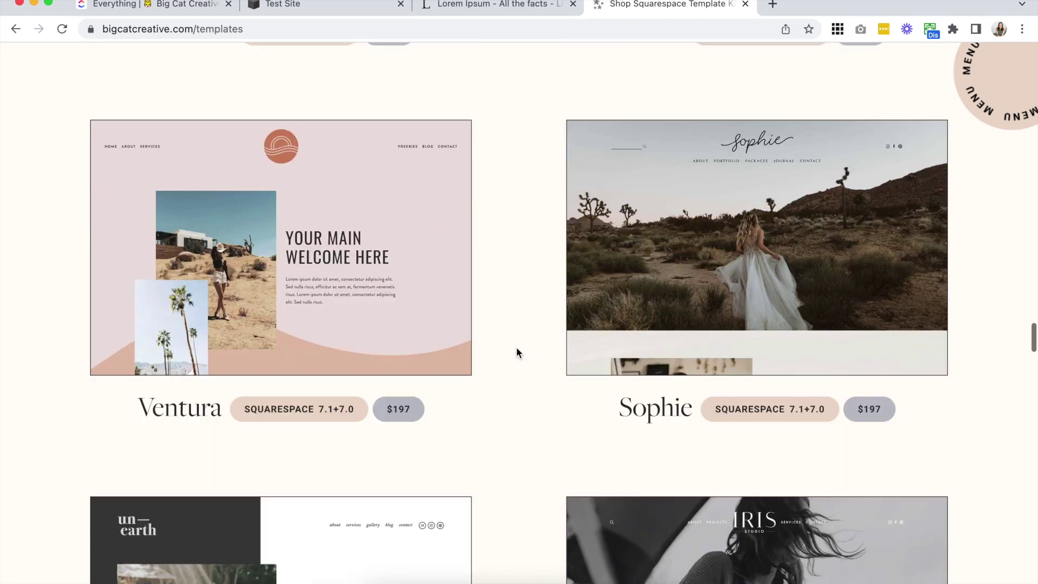
# Step: Return to the opening banner of the Squarespace templates page and highlight the page address bigcatcreative.com/templates
pyautogui.scroll(20, 516, 353)
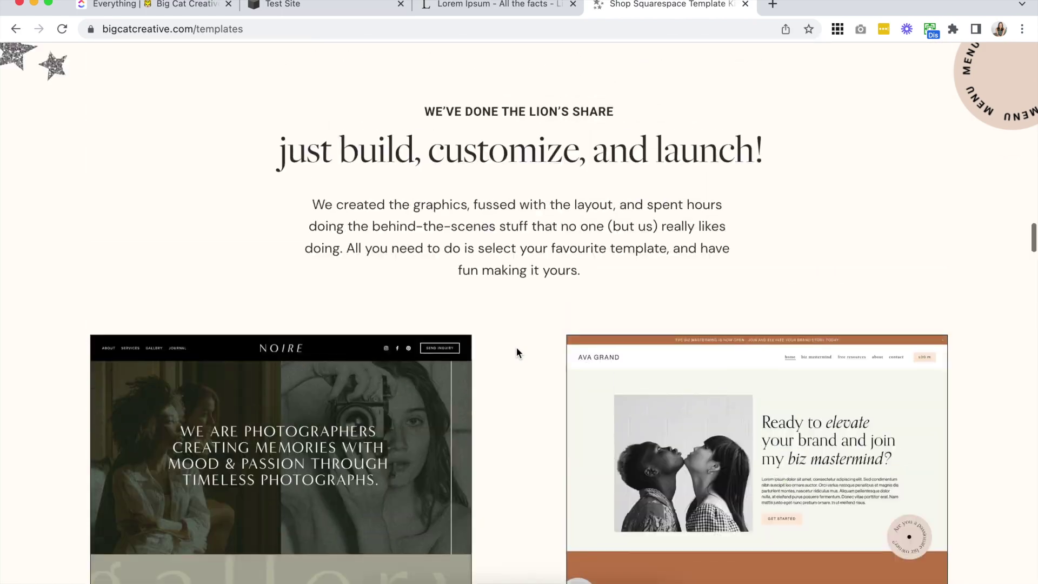
pyautogui.scroll(6, 517, 352)
pyautogui.scroll(-3, 517, 347)
pyautogui.scroll(3, 516, 347)
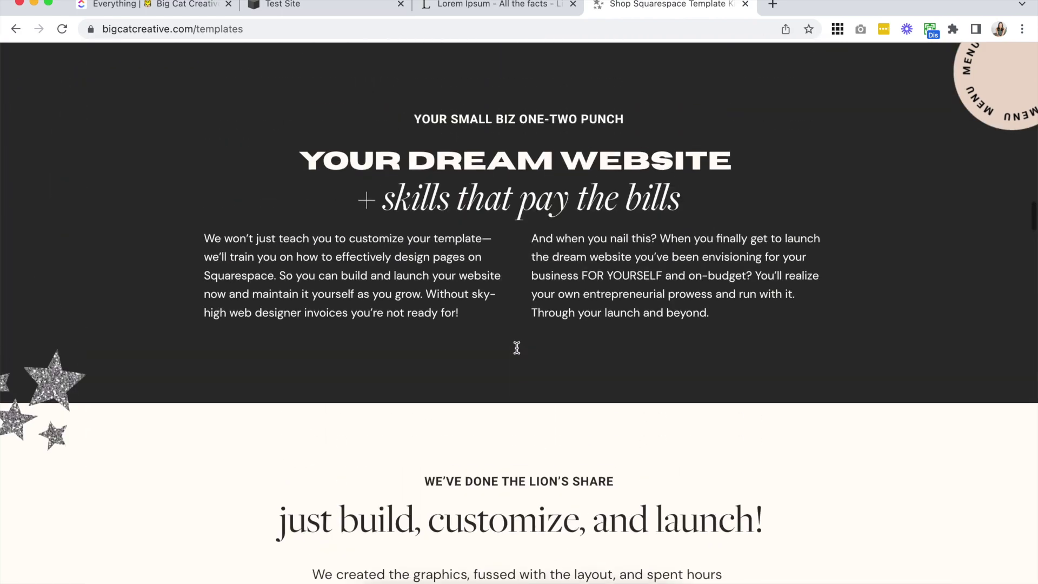
pyautogui.scroll(3, 517, 347)
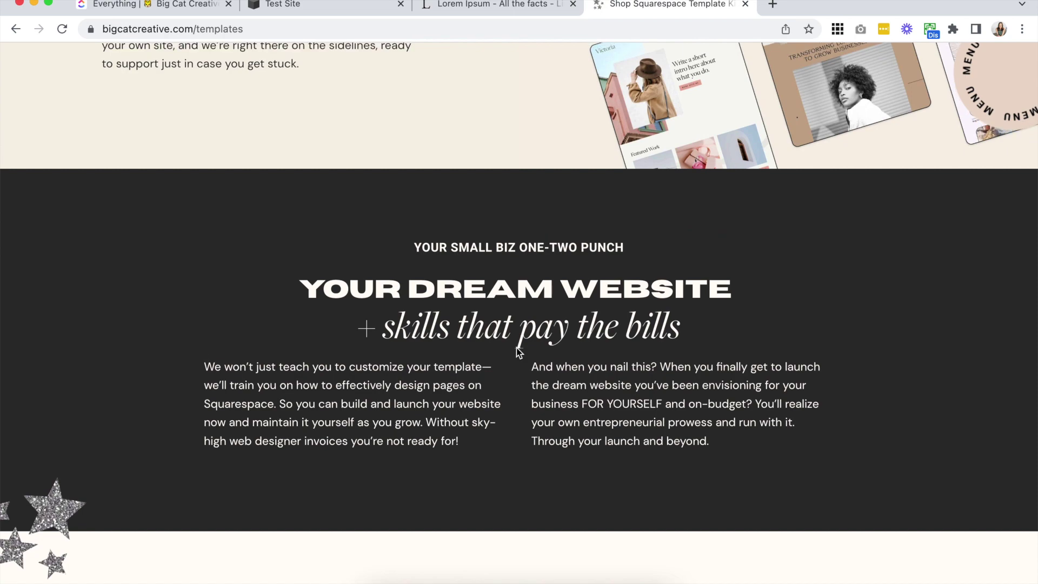
pyautogui.scroll(20, 518, 352)
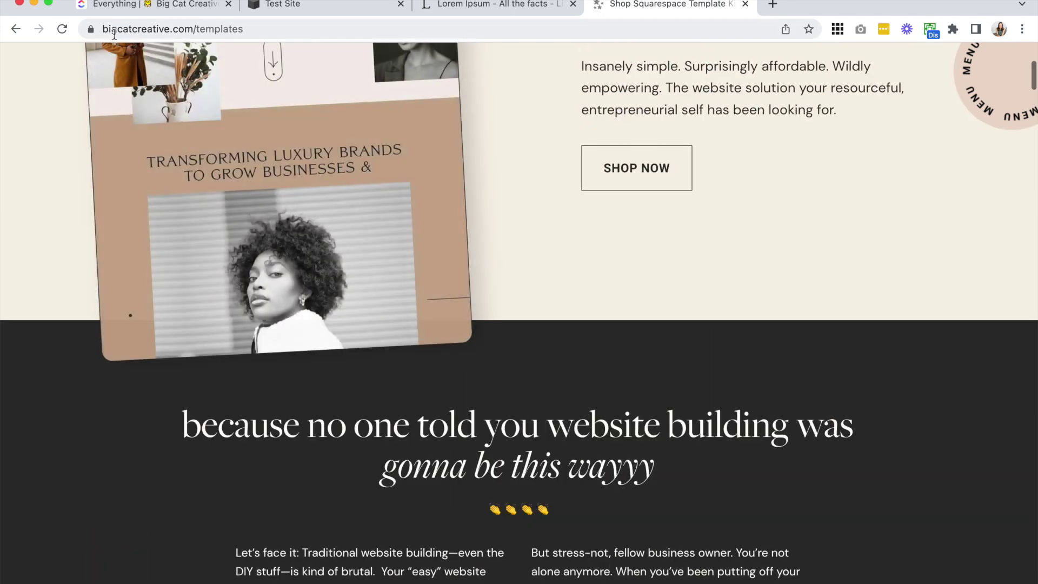
pyautogui.click(114, 32)
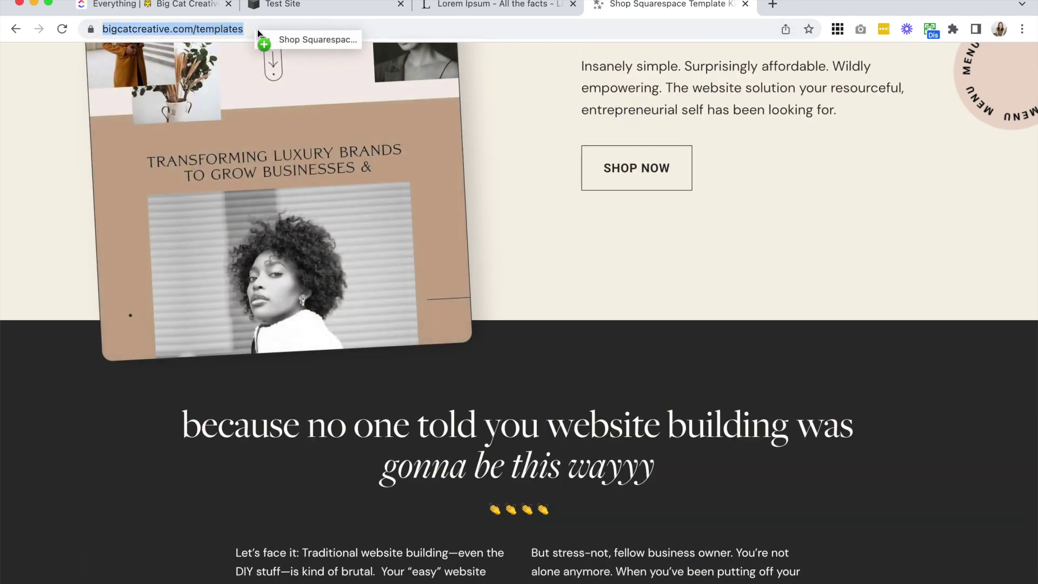
pyautogui.press('Return')
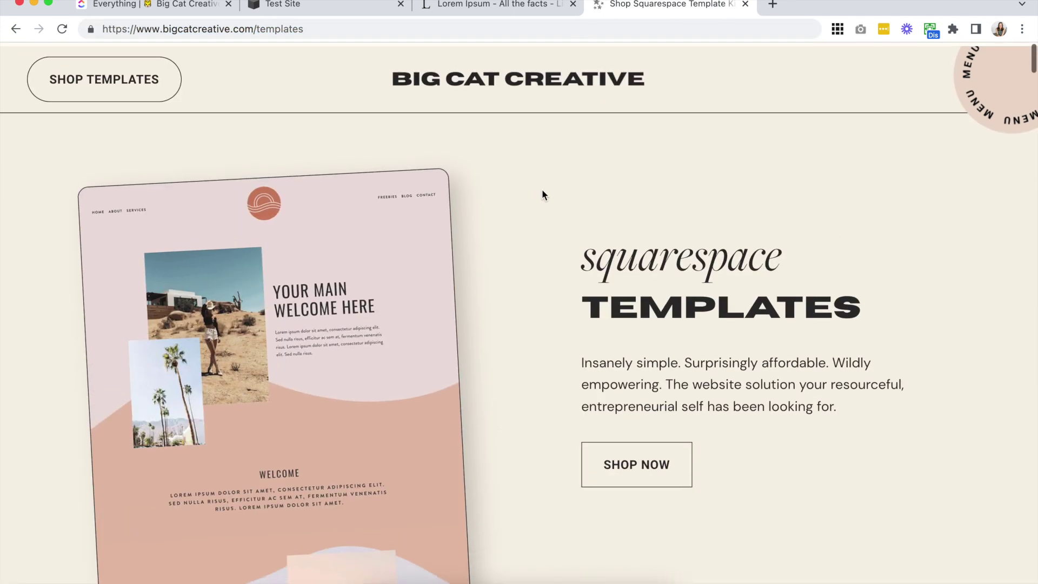